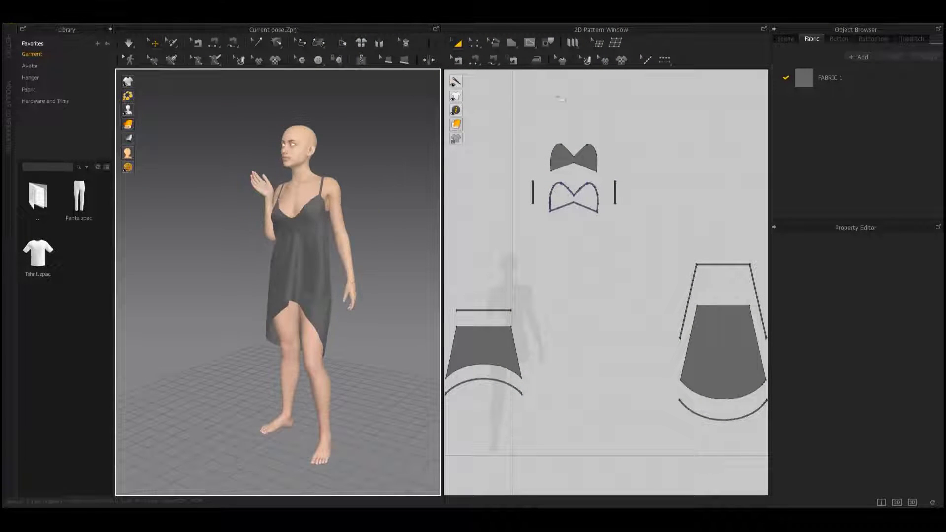
- Switch to the UV Editor and lay out the garment's UV islands according to the 2D pattern arrangement
click(856, 23)
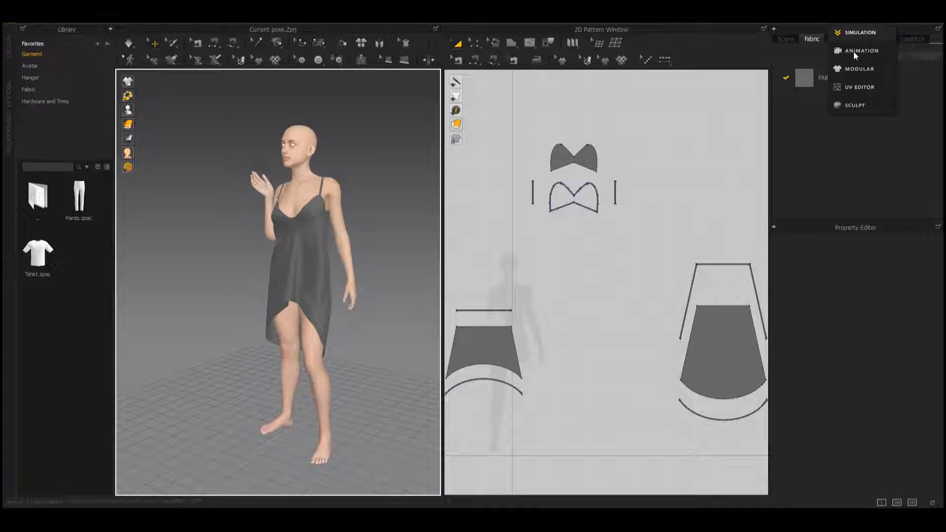
click(852, 87)
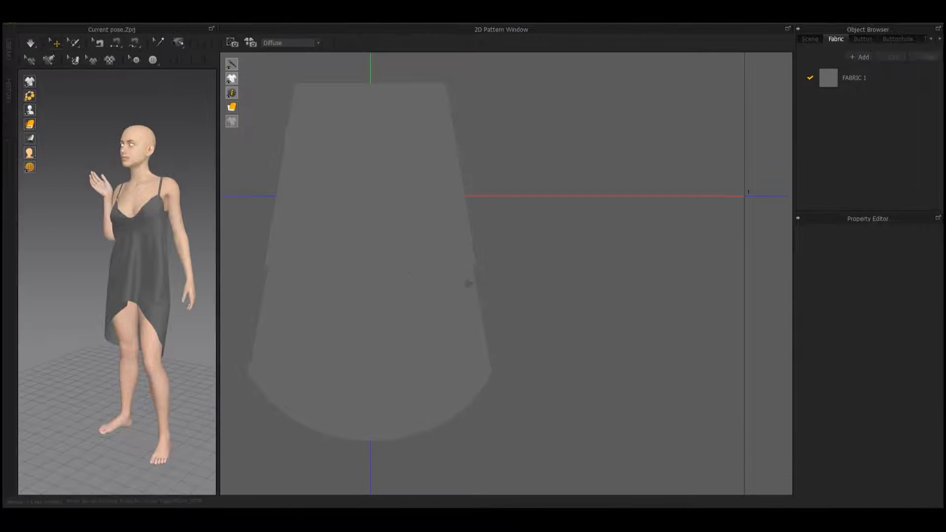
scroll(465, 276, down, 5)
right_click(516, 212)
click(554, 232)
- Select all UV islands and move them together into the 0–1 UV tile
scroll(514, 245, down, 5)
drag(517, 260, 569, 208)
drag(532, 239, 507, 267)
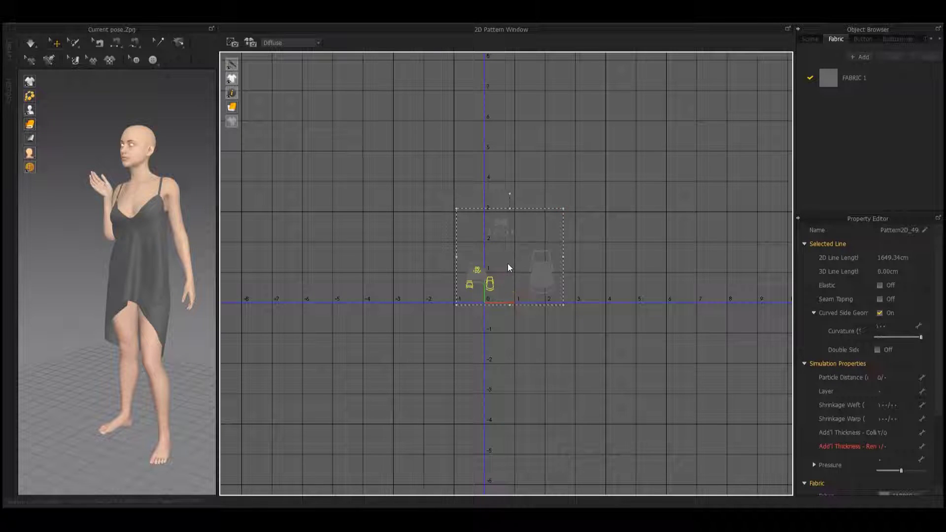
click(502, 286)
scroll(512, 294, up, 5)
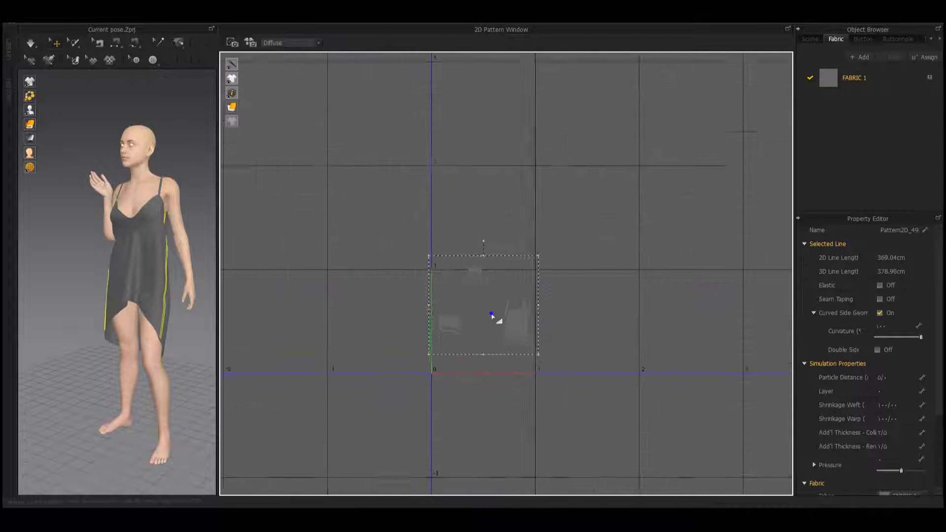
middle_drag(461, 321, 422, 232)
scroll(445, 254, up, 2)
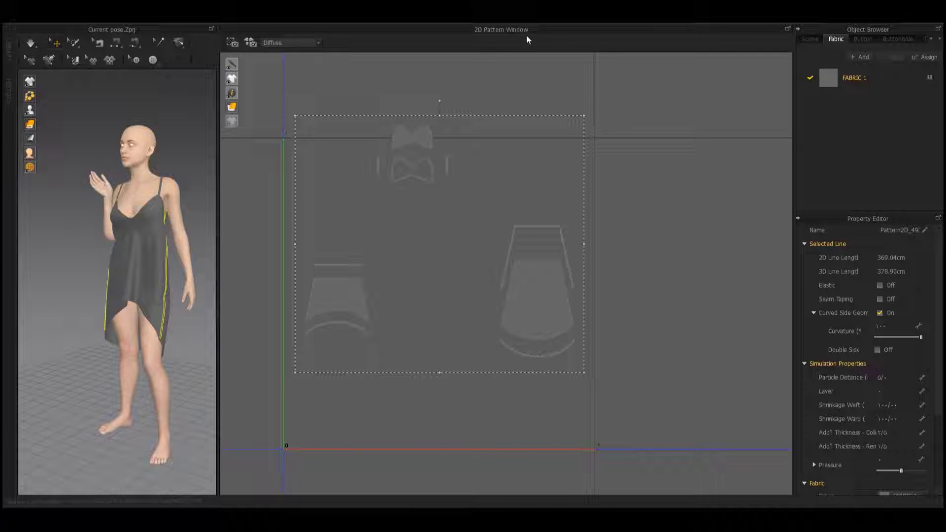
- Scale up the whole group of UV islands and reposition it over the 0–1 tile
drag(578, 261, 527, 267)
drag(535, 121, 655, 48)
drag(601, 280, 680, 242)
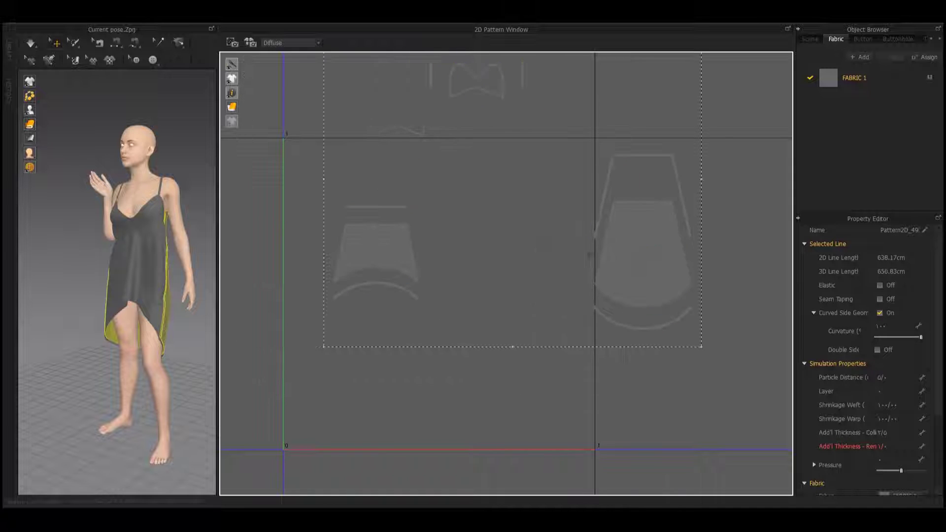
- Move the waist strip and the curved hem strip tight against the matching edges of the short skirt panel
click(449, 204)
scroll(376, 262, up, 3)
middle_drag(439, 266, 735, 321)
click(499, 194)
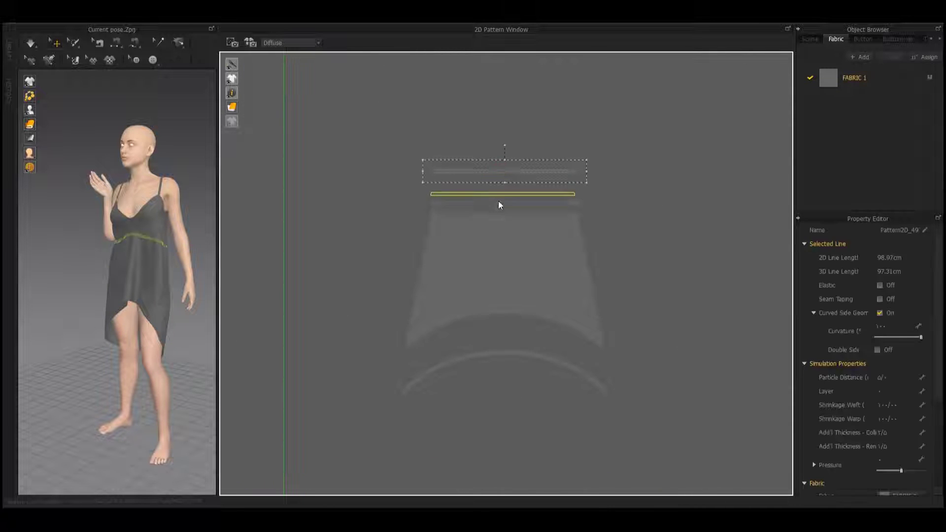
drag(503, 208, 502, 209)
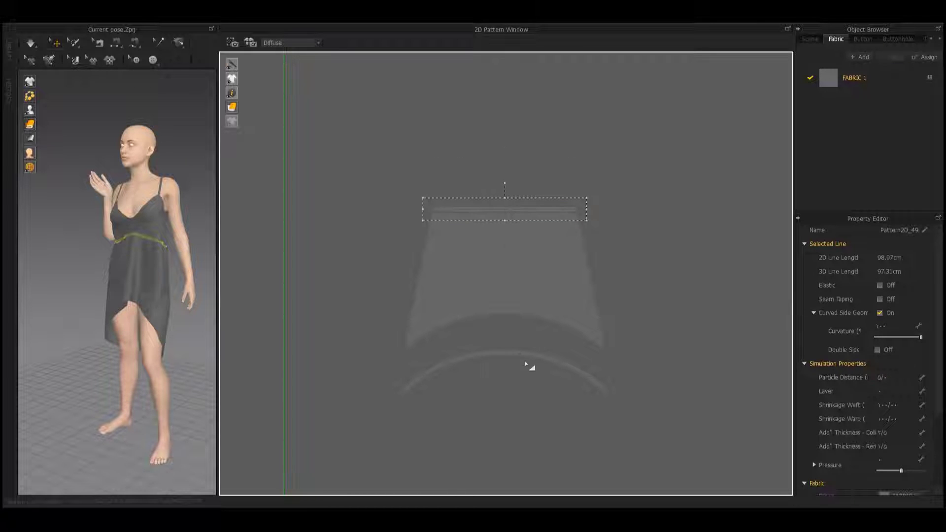
drag(523, 350, 520, 318)
- Move the waist-and-side trim strip down around the long skirt panel
scroll(523, 317, down, 5)
scroll(524, 317, down, 2)
click(642, 228)
scroll(649, 243, up, 8)
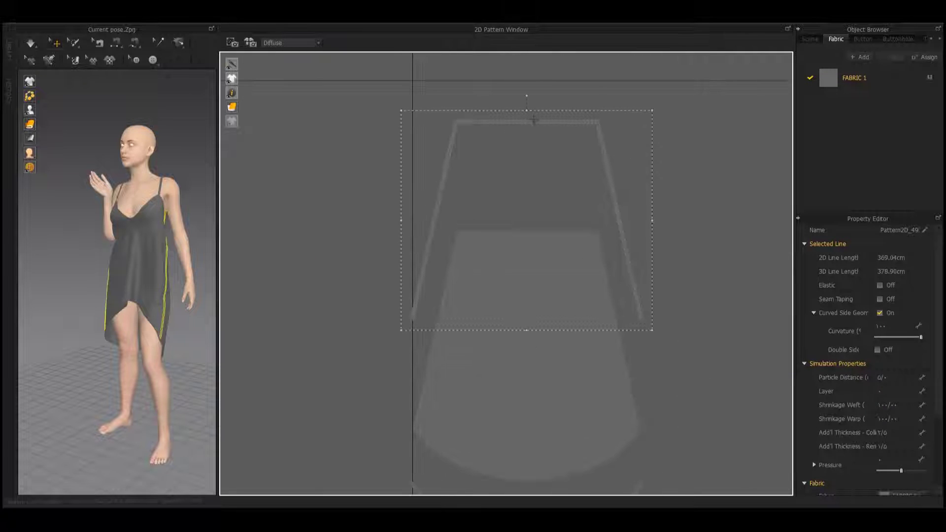
drag(533, 140, 531, 211)
scroll(513, 251, down, 8)
middle_drag(516, 225, 545, 167)
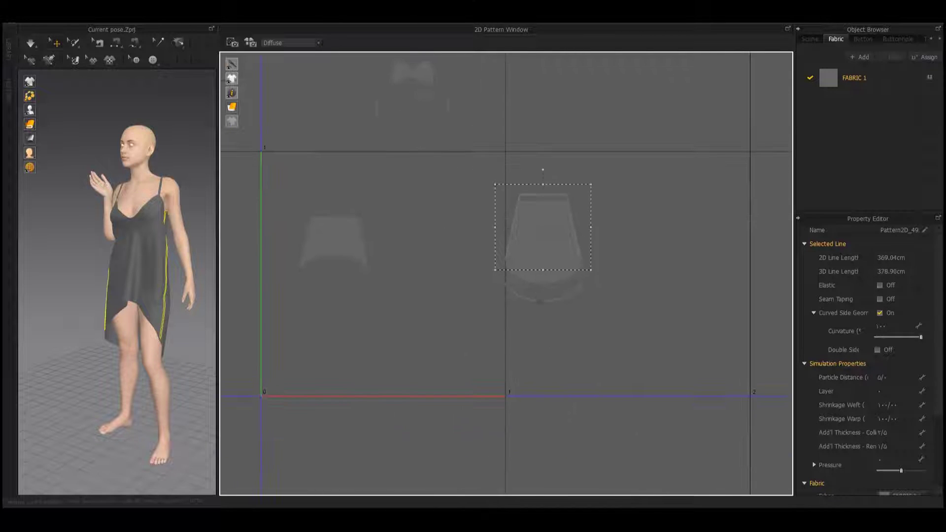
- Move the curved hem strip up against the rounded hem of the long skirt panel
click(542, 298)
scroll(542, 298, up, 4)
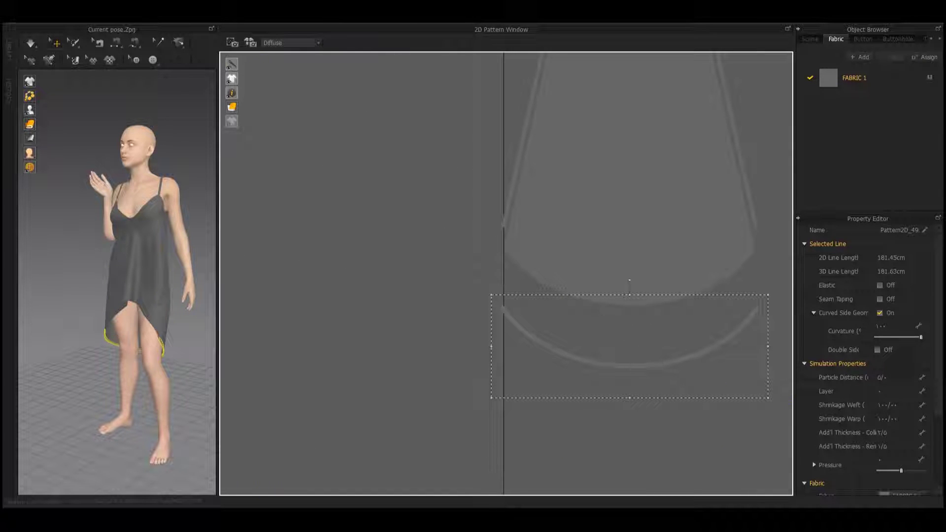
click(635, 347)
drag(635, 367, 637, 311)
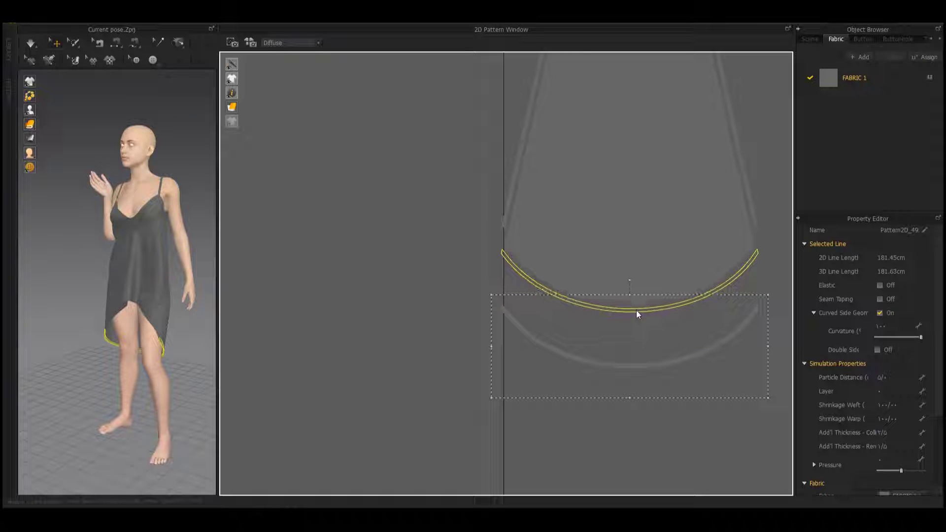
- Move the short skirt panel with its strips into the upper-left corner of the 0–1 UV tile
scroll(522, 308, down, 8)
middle_drag(505, 250, 530, 253)
click(425, 285)
click(464, 255)
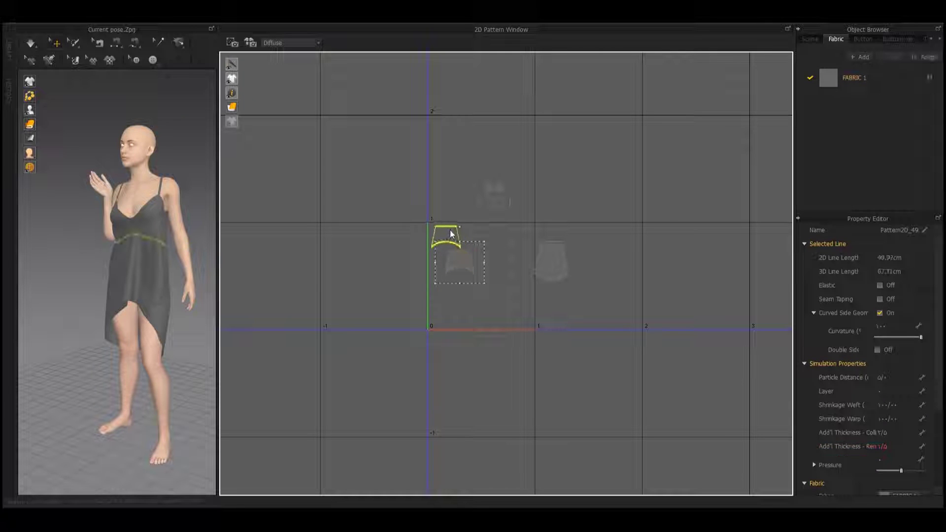
scroll(449, 234, up, 8)
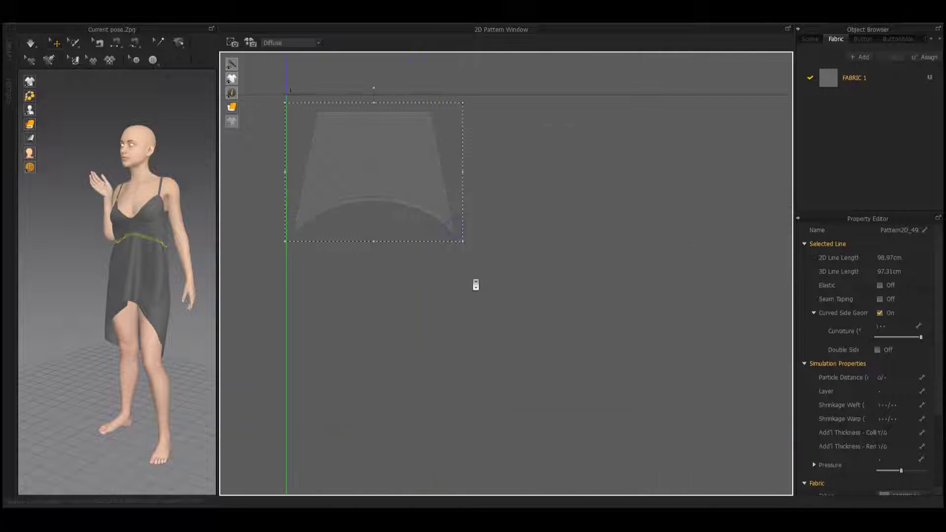
drag(484, 236, 480, 220)
- Move the long skirt panel with its strips beside the short panel along the tile's upper edge
scroll(480, 221, down, 8)
click(714, 271)
click(637, 303)
scroll(542, 286, up, 8)
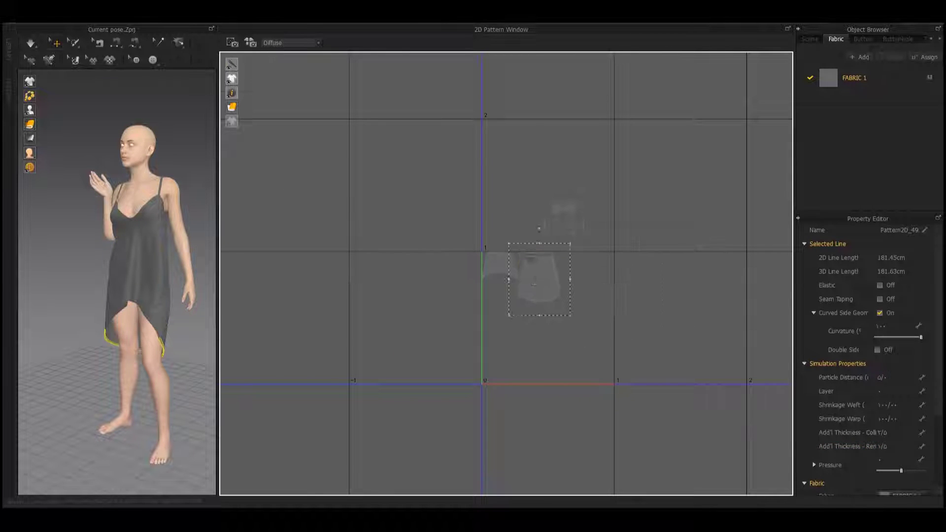
click(664, 254)
- Select the bodice pieces and straps and move them into the UV tile below the short skirt panel
scroll(642, 262, down, 8)
drag(614, 203, 508, 275)
drag(560, 239, 498, 365)
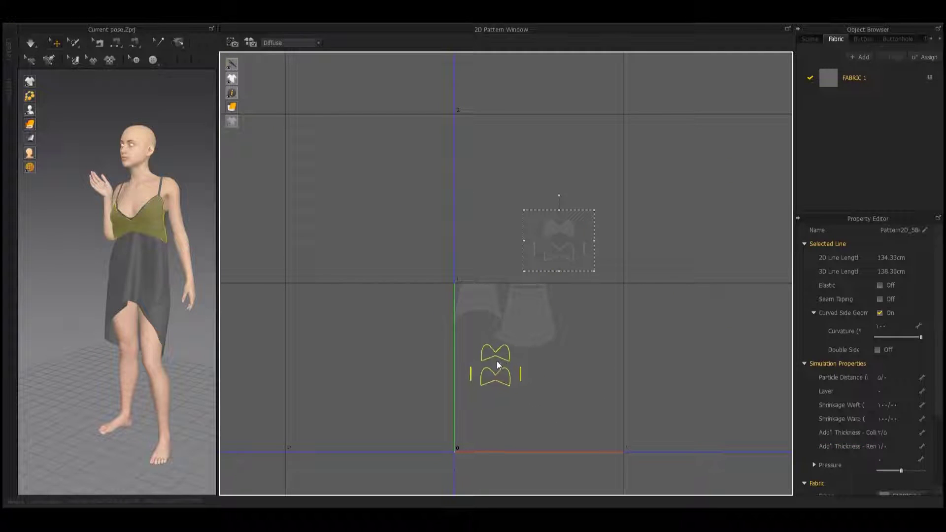
scroll(539, 315, up, 5)
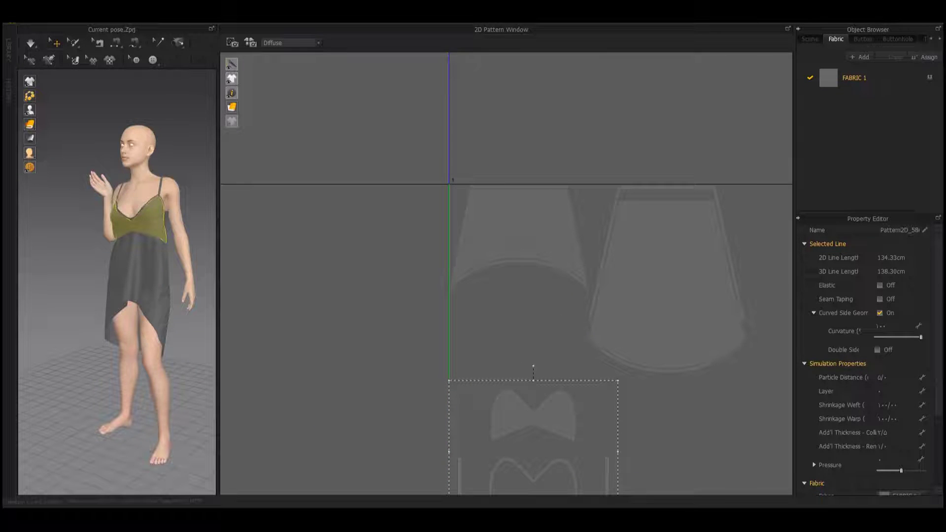
- Compare the reference photo of the dress with the bodice and skirt in the 3D view
key(alt+Tab)
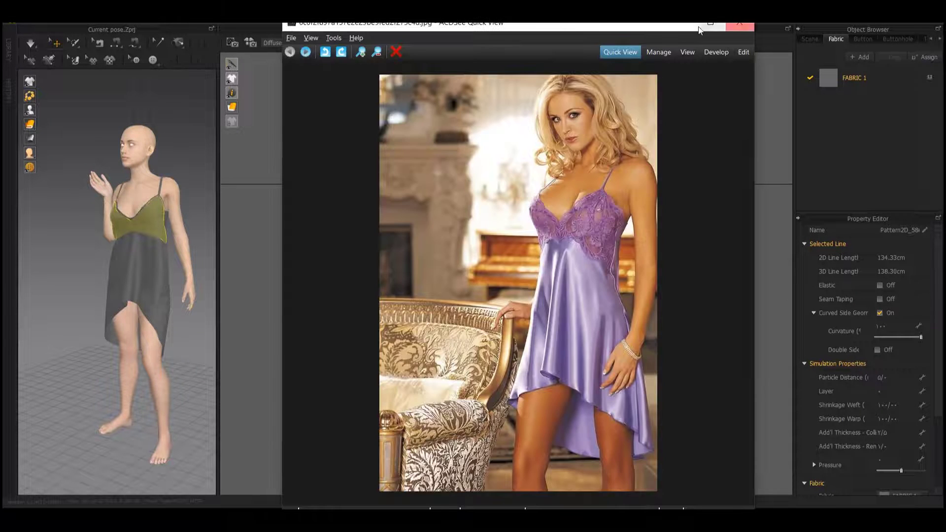
click(688, 26)
right_drag(128, 287, 162, 212)
scroll(171, 281, up, 4)
middle_drag(163, 212, 129, 281)
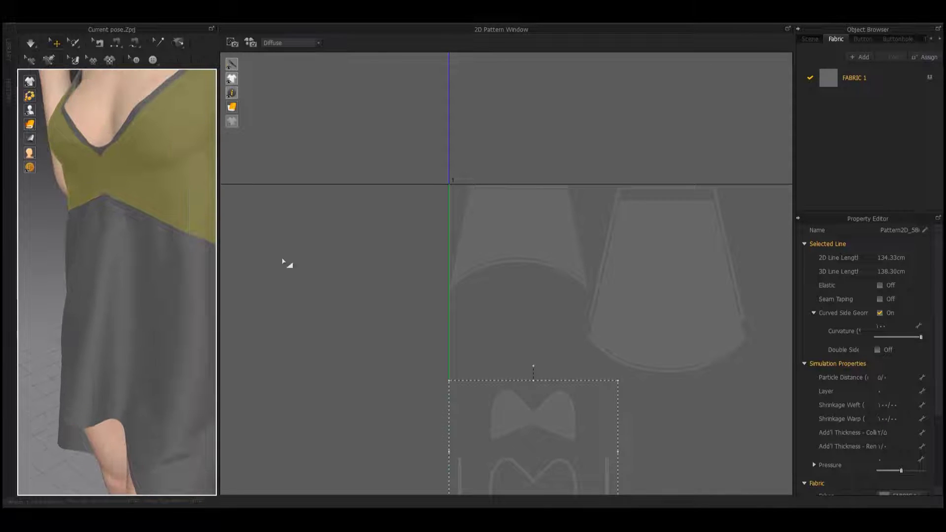
scroll(146, 220, down, 2)
middle_drag(146, 220, 116, 257)
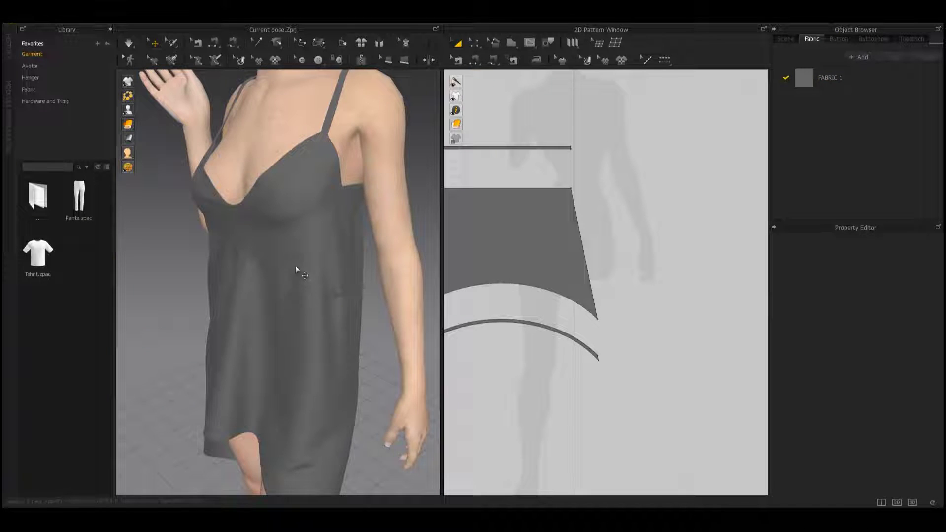
- Return to the simulation layout and examine the bodice trim and its seam with the skirt in 3D from several angles
right_drag(296, 270, 356, 254)
scroll(280, 257, up, 3)
right_drag(235, 277, 237, 202)
click(237, 202)
right_drag(252, 237, 392, 271)
scroll(319, 285, up, 5)
click(323, 264)
scroll(249, 268, down, 5)
scroll(232, 327, up, 5)
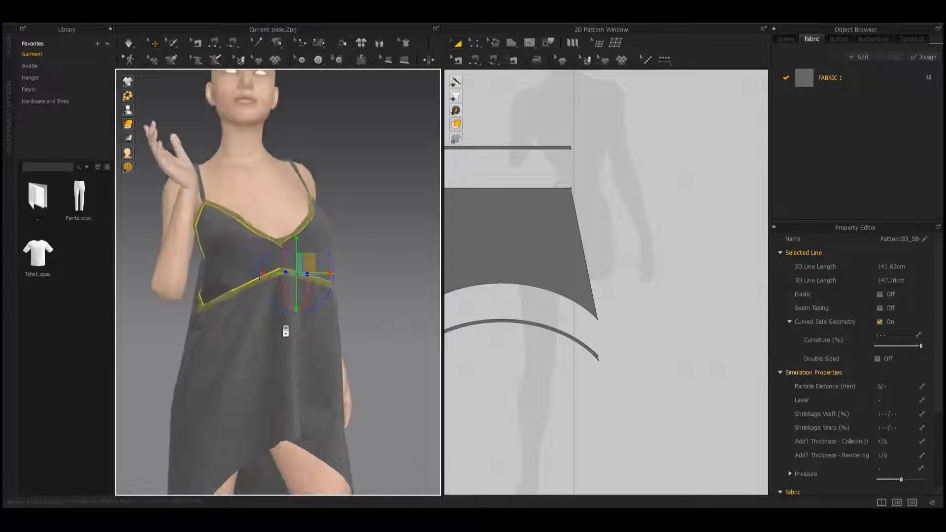
right_drag(231, 328, 233, 327)
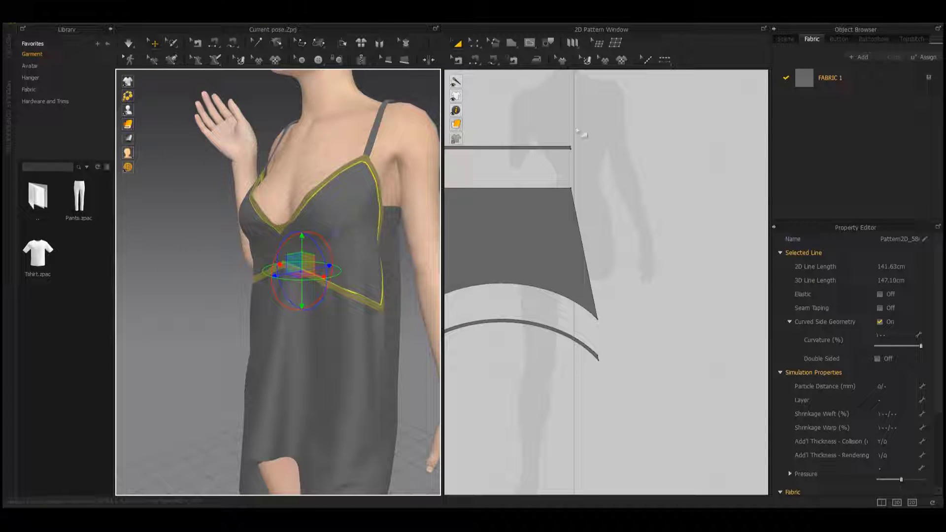
- Return to the UV Editor and place the solid bodice island under the arched hem of the short skirt panel
click(861, 16)
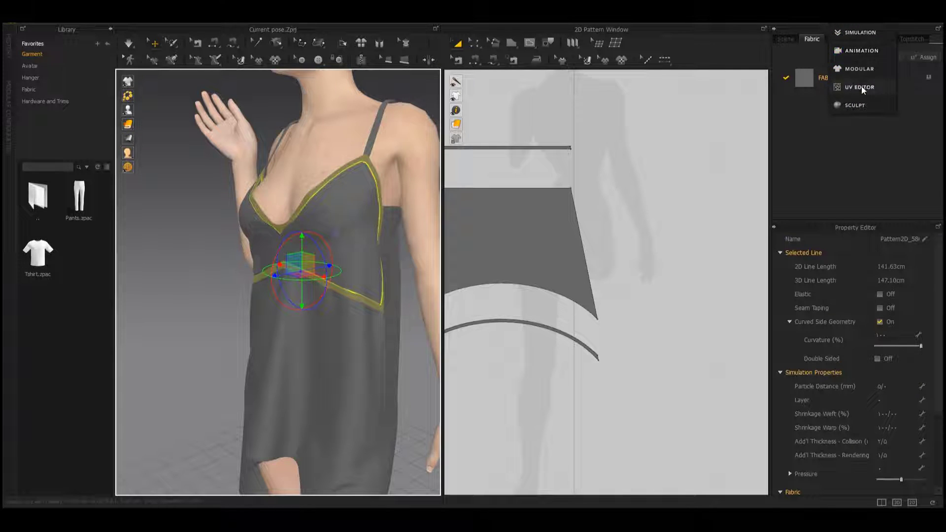
click(860, 87)
scroll(507, 271, down, 3)
middle_drag(521, 294, 434, 248)
scroll(499, 282, up, 6)
scroll(500, 284, down, 3)
right_drag(435, 283, 463, 280)
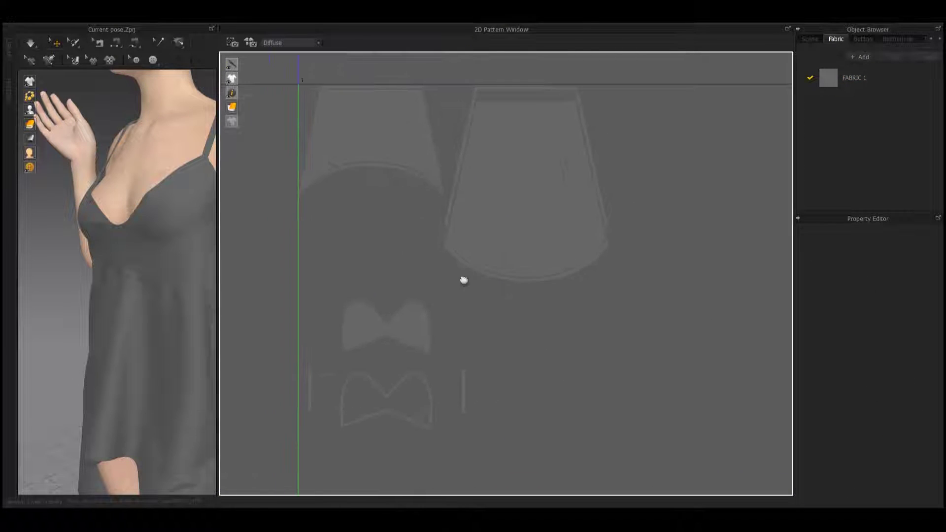
drag(402, 335, 365, 217)
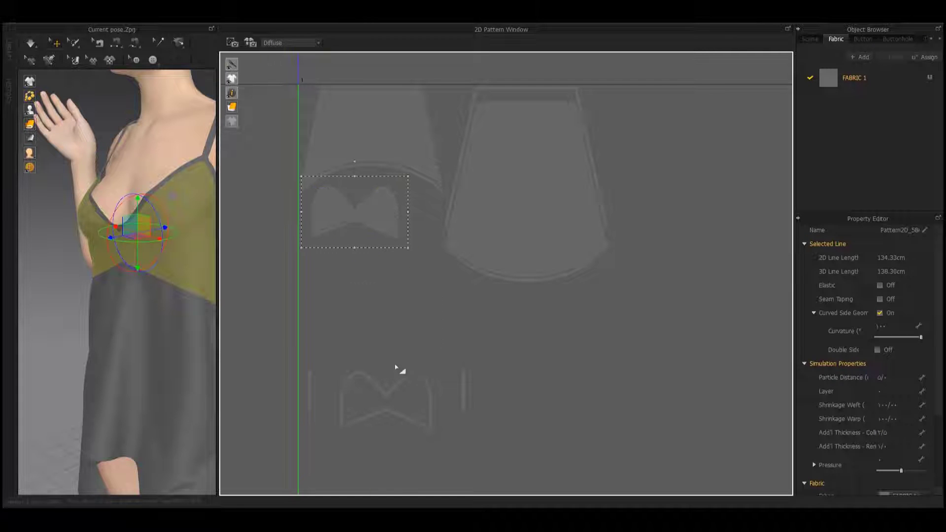
- Place the bodice trim outline directly below the bodice island and both strap strips beside it
drag(400, 384, 370, 262)
click(463, 391)
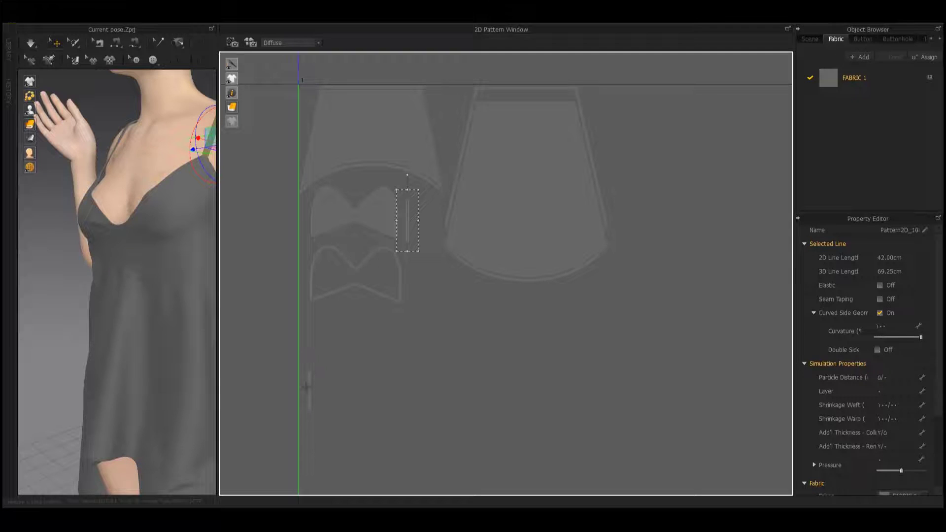
scroll(507, 273, down, 3)
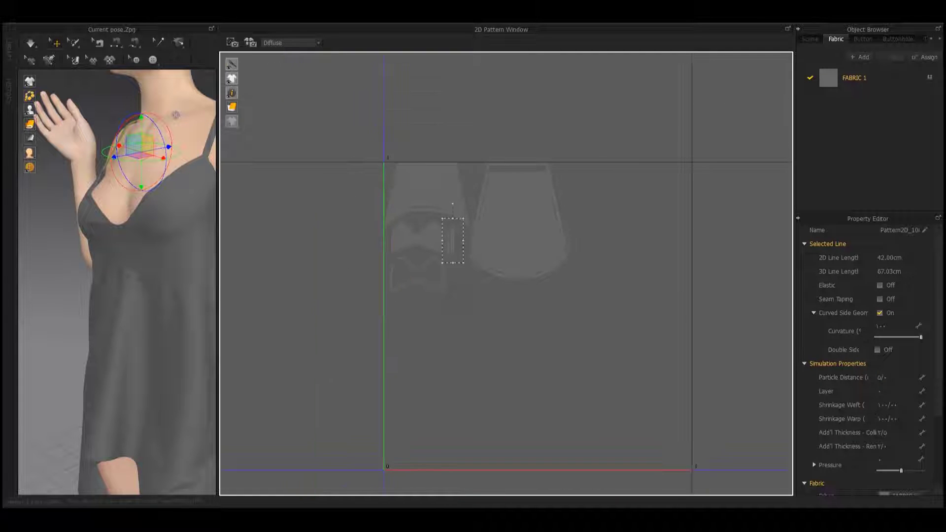
- Select all UV islands and enlarge them to fill more of the 0–1 tile
key(ctrl+a)
right_drag(625, 338, 461, 237)
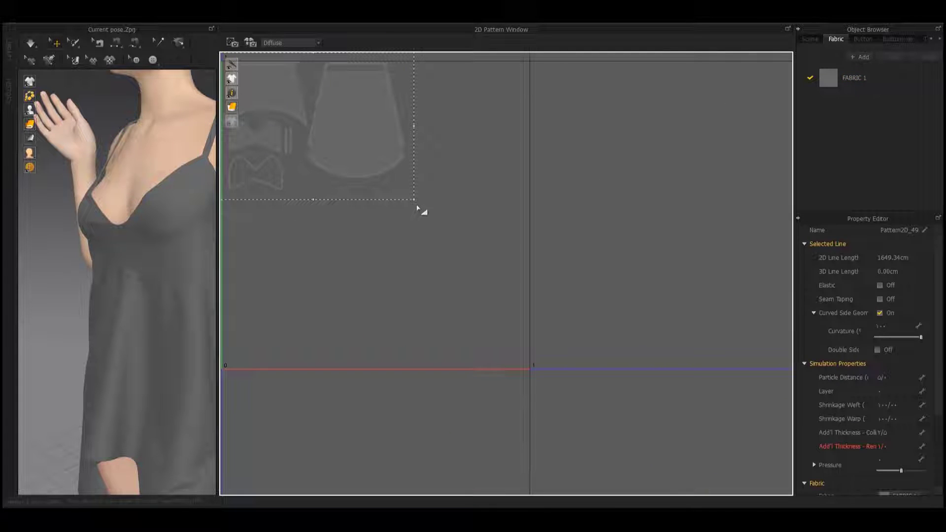
drag(415, 204, 586, 481)
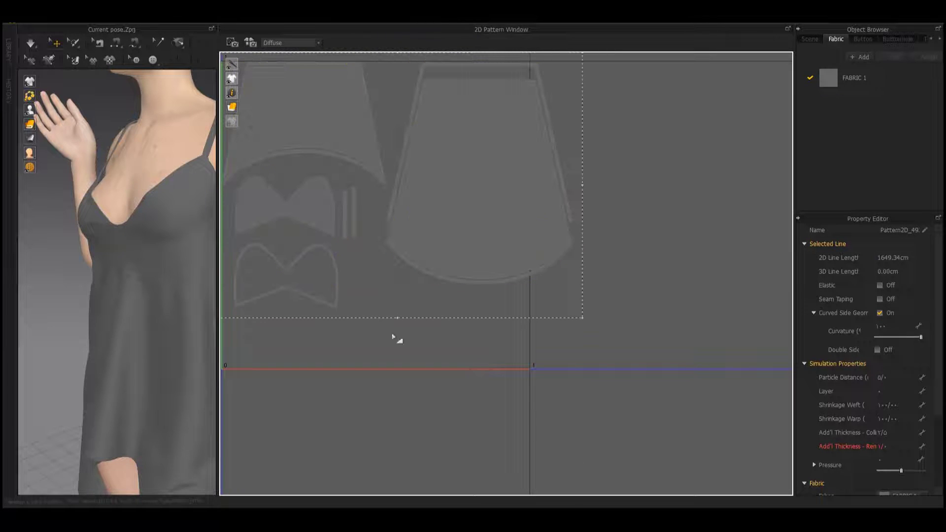
click(352, 132)
click(491, 166)
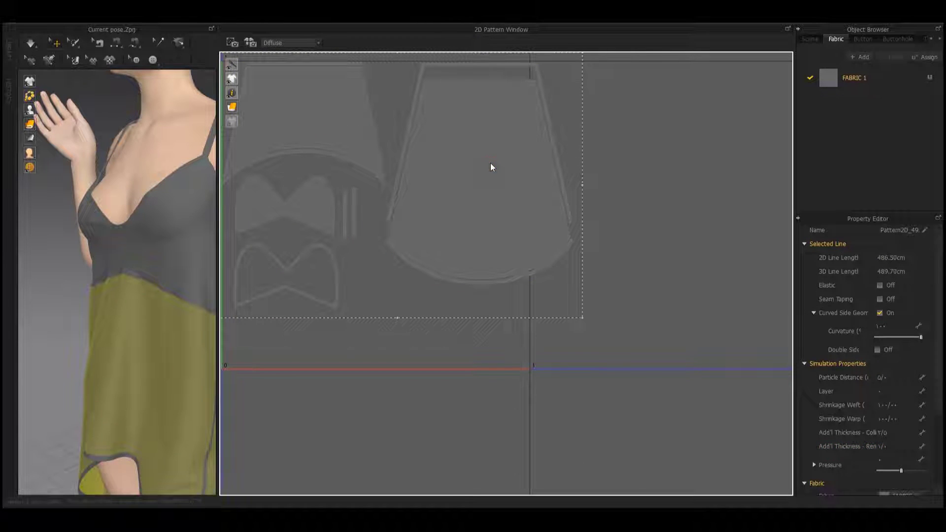
click(630, 251)
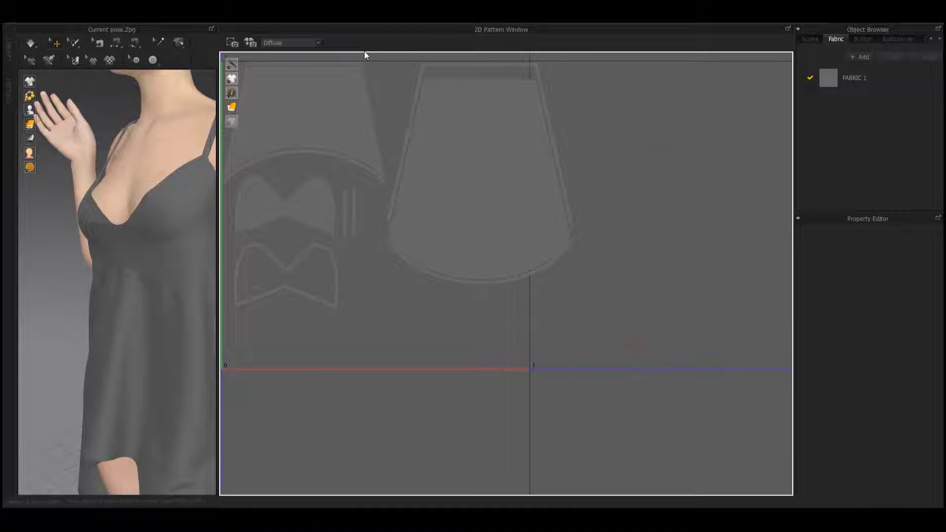
- Rotate the long skirt panel and its strips upside down and move them into the tile's lower-right corner
click(475, 158)
scroll(479, 129, down, 5)
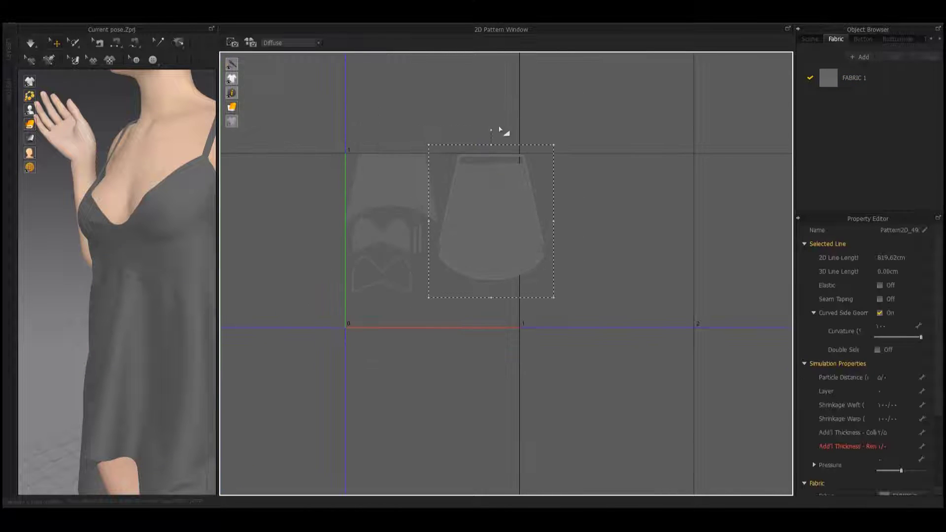
drag(491, 130, 501, 324)
drag(504, 193, 475, 280)
scroll(479, 268, up, 1)
scroll(479, 268, up, 3)
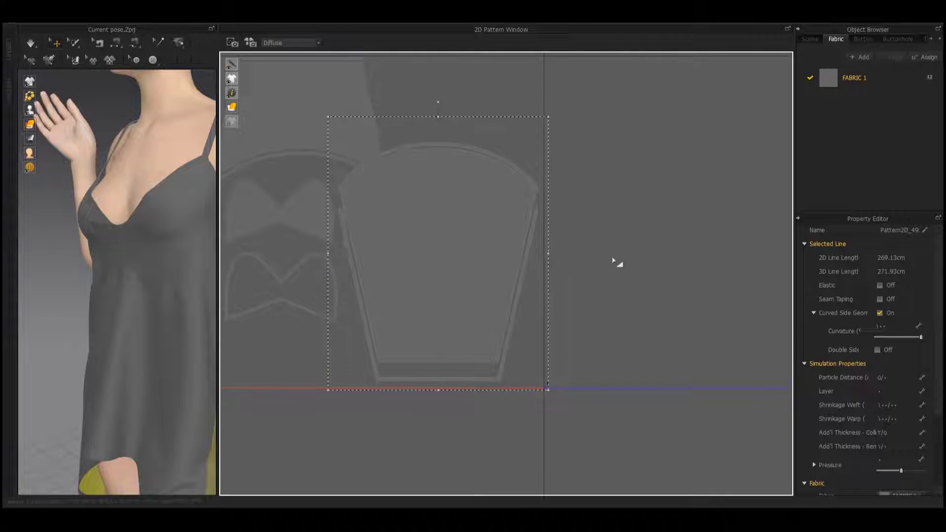
- Move the solid long skirt island down inside its surrounding trim strip so it meets the waist edge
click(567, 289)
click(394, 283)
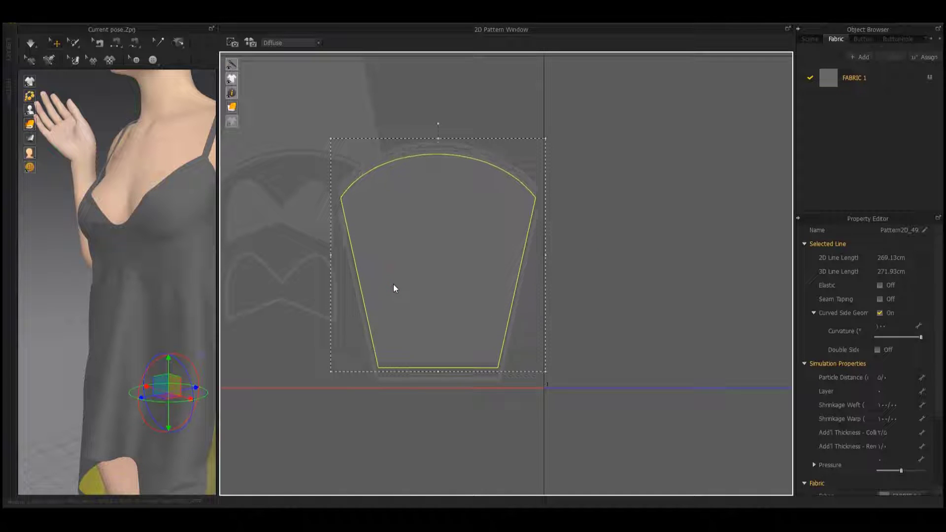
drag(394, 286, 393, 291)
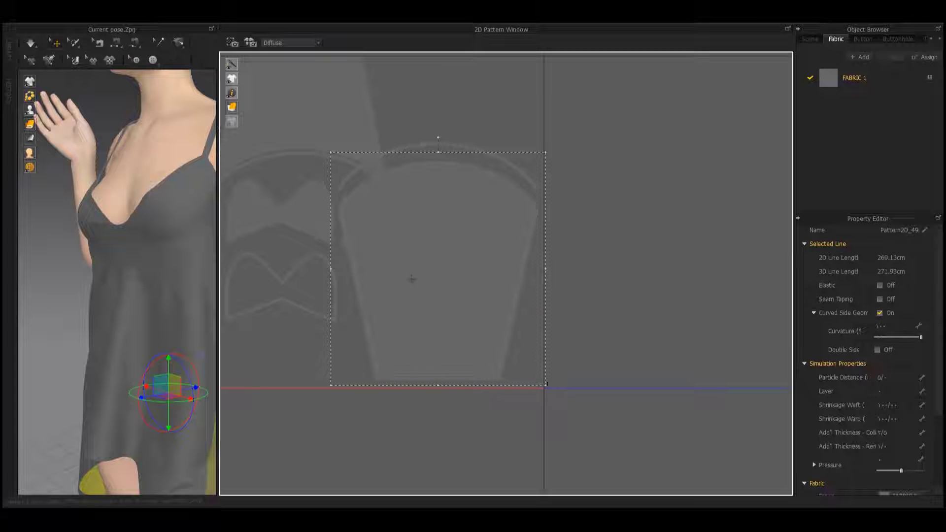
- Try to separate the solid long skirt island, its side trim and its curved hem strip by moving them apart
drag(487, 258, 686, 235)
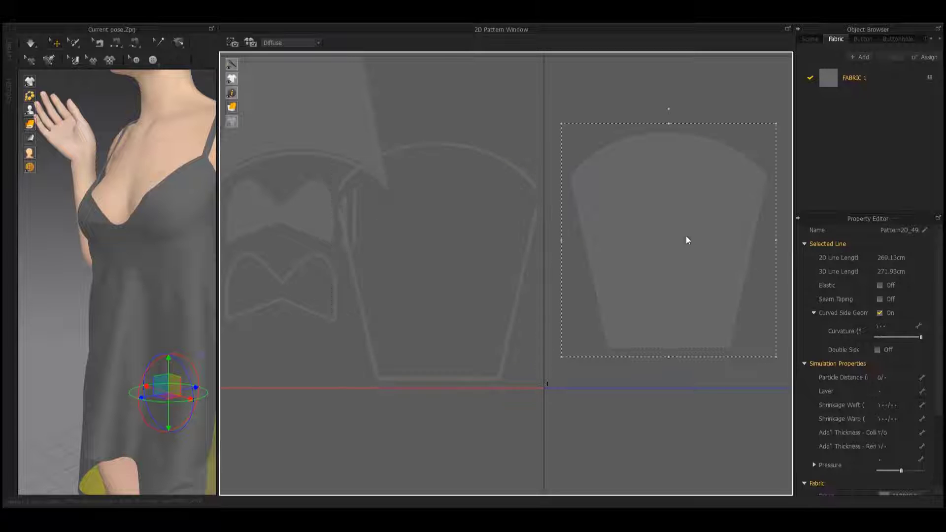
scroll(521, 291, down, 3)
scroll(516, 289, down, 1)
drag(514, 285, 499, 457)
drag(486, 180, 545, 77)
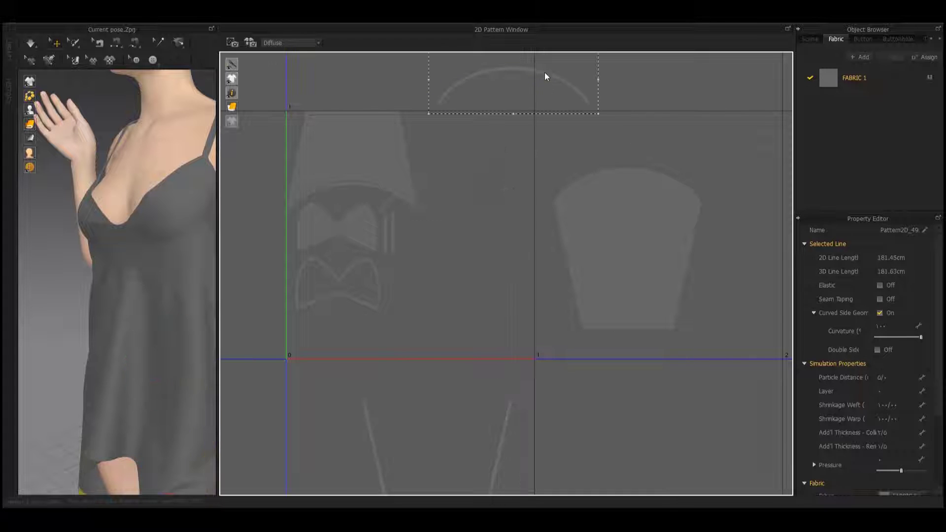
drag(633, 233, 474, 259)
- Undo the recent moves of the long skirt island and its trim strips
key(ctrl+z)
key(ctrl+z)
key(ctrl+z)
key(ctrl+z)
key(ctrl+z)
key(ctrl+z)
key(ctrl+z)
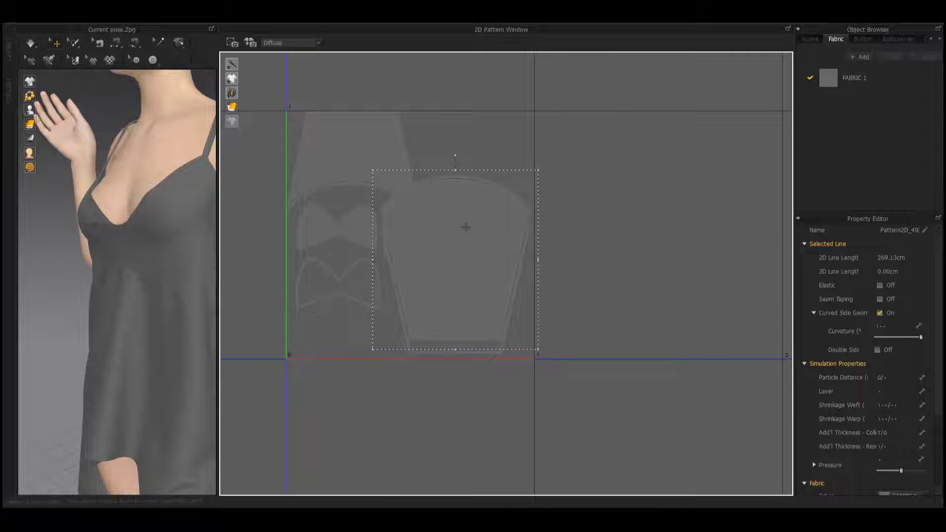
- Scale all UV islands down slightly, and move the long skirt group with its strips into the tile's lower-right corner
scroll(318, 154, down, 5)
click(520, 314)
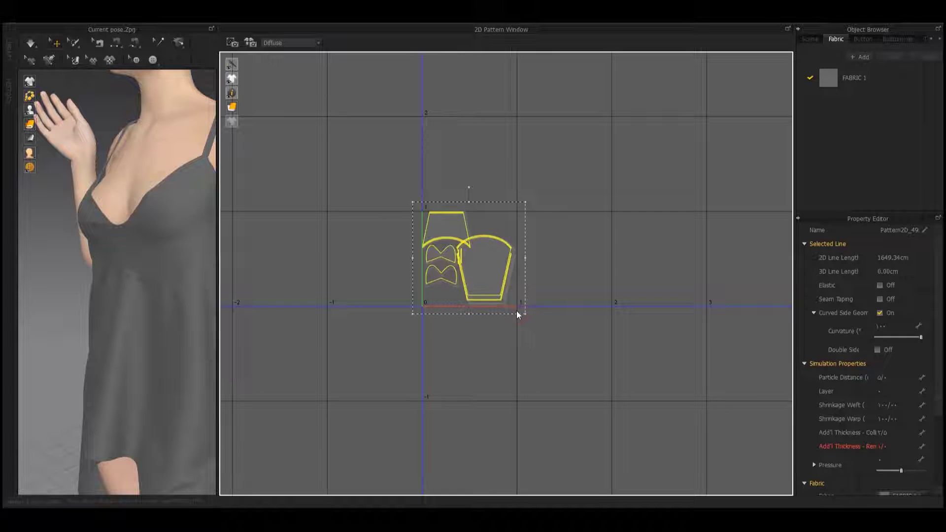
scroll(523, 293, up, 3)
click(559, 362)
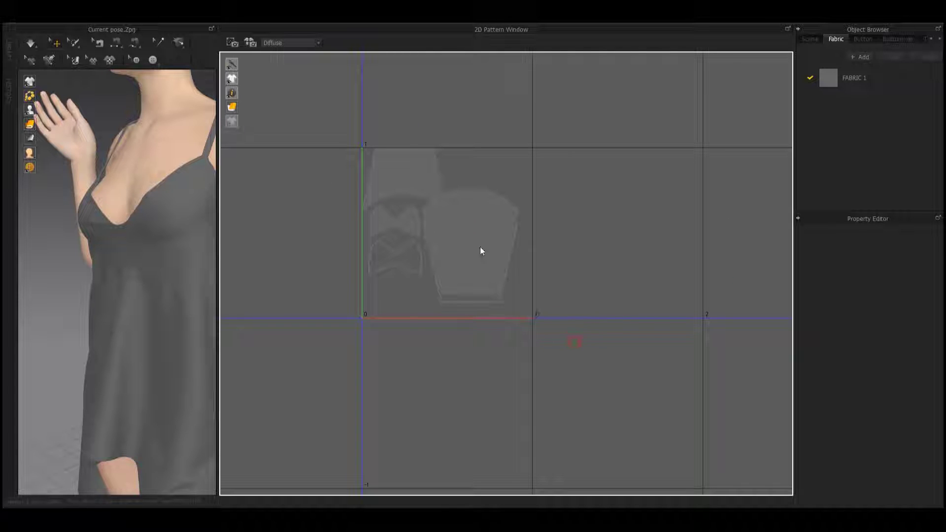
click(463, 240)
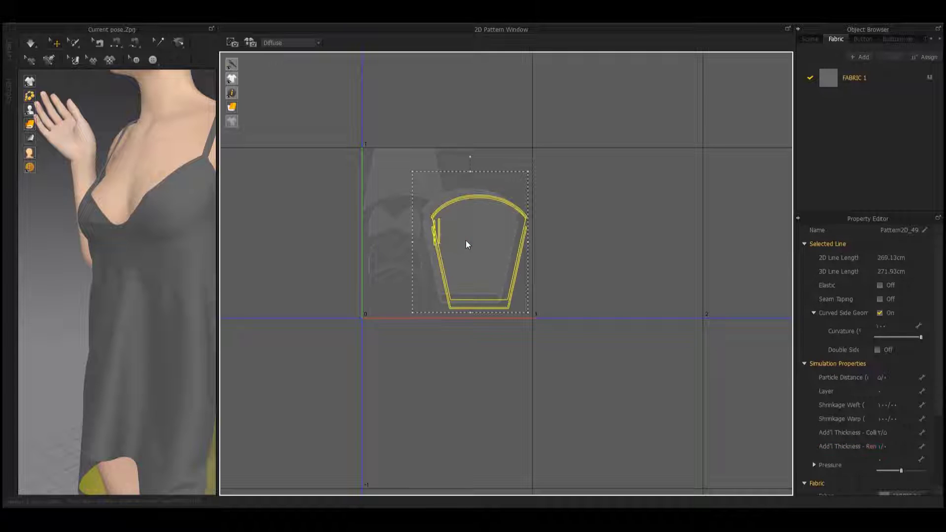
- Move the solid long skirt island outside the tile's right side, and the side trim and both strap strips to the left
drag(468, 244, 579, 251)
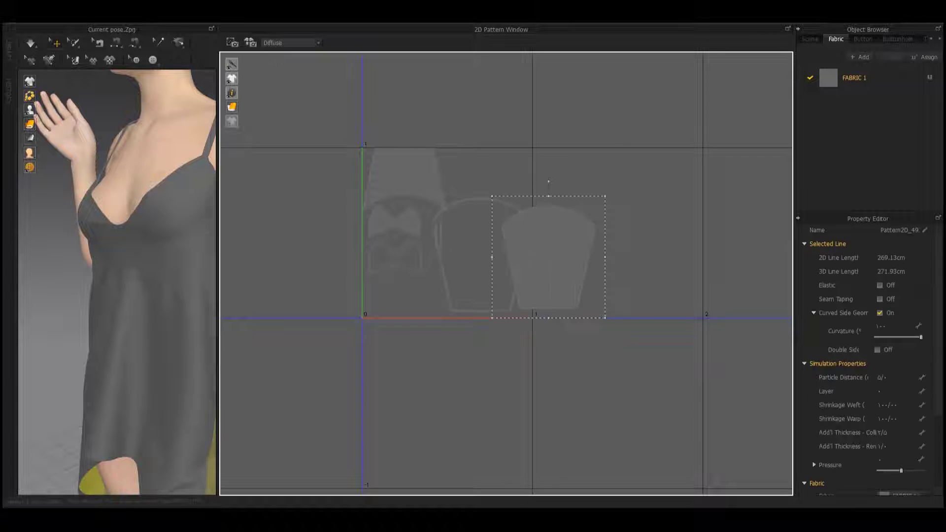
click(431, 259)
click(439, 239)
drag(448, 232, 346, 247)
click(458, 269)
click(435, 236)
drag(434, 236, 336, 229)
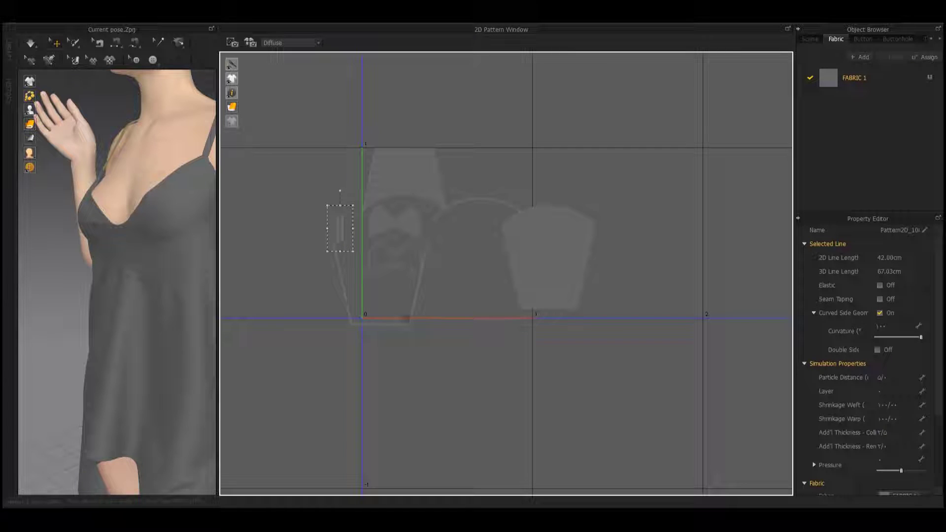
- Move the U-shaped side trim strip to the empty area to the right of the 0–1 tile, above the skirt island
click(511, 311)
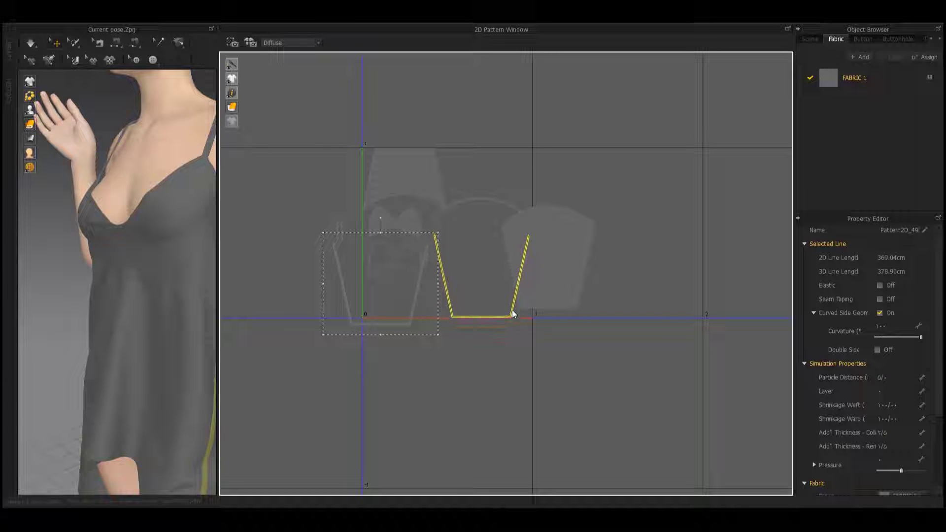
click(513, 310)
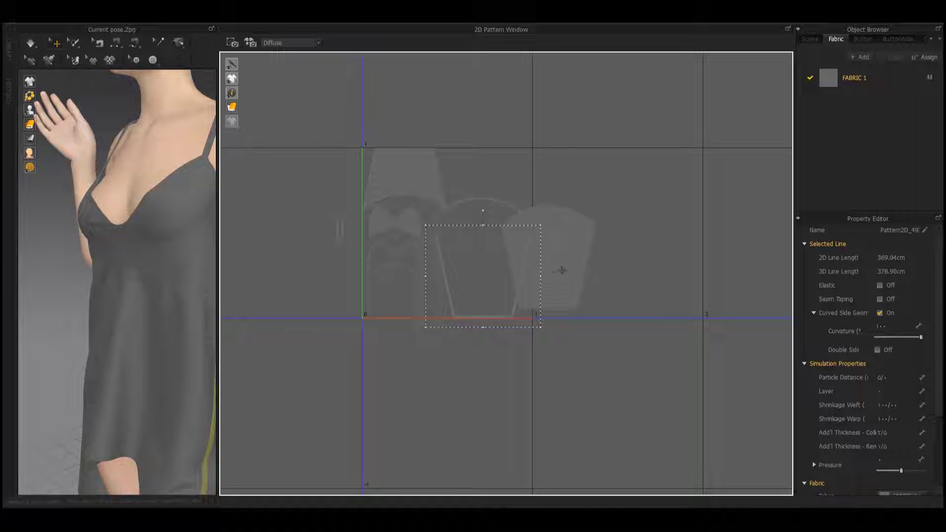
drag(562, 269, 483, 271)
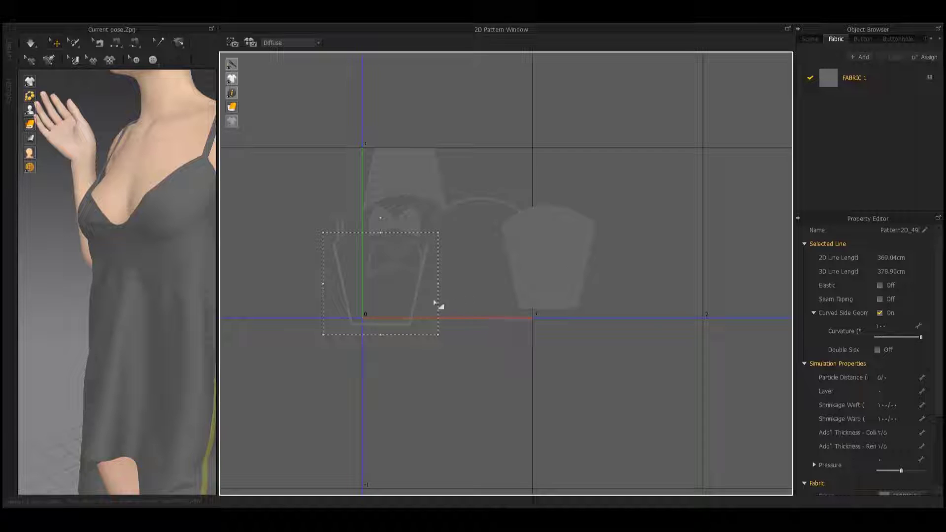
drag(432, 304, 668, 208)
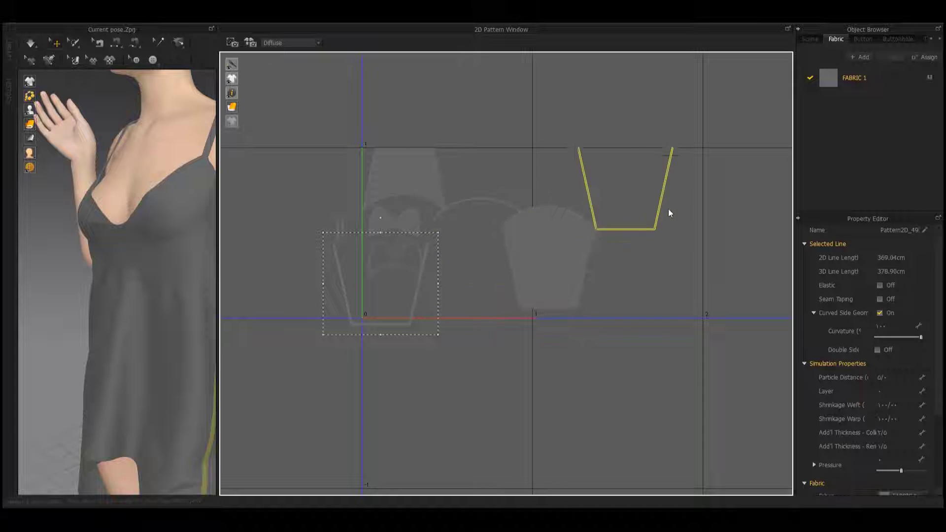
- Bring the long skirt island and its trim strips together, rotate them 180 degrees and place them right of the tile
drag(642, 117, 495, 272)
click(542, 260)
drag(673, 158, 646, 274)
click(499, 223)
drag(512, 191, 484, 334)
drag(486, 261, 620, 303)
- Align the long skirt island and its curved hem strip with the side trim outline
scroll(518, 270, up, 3)
middle_drag(518, 270, 345, 276)
scroll(496, 340, up, 4)
middle_drag(497, 380, 471, 490)
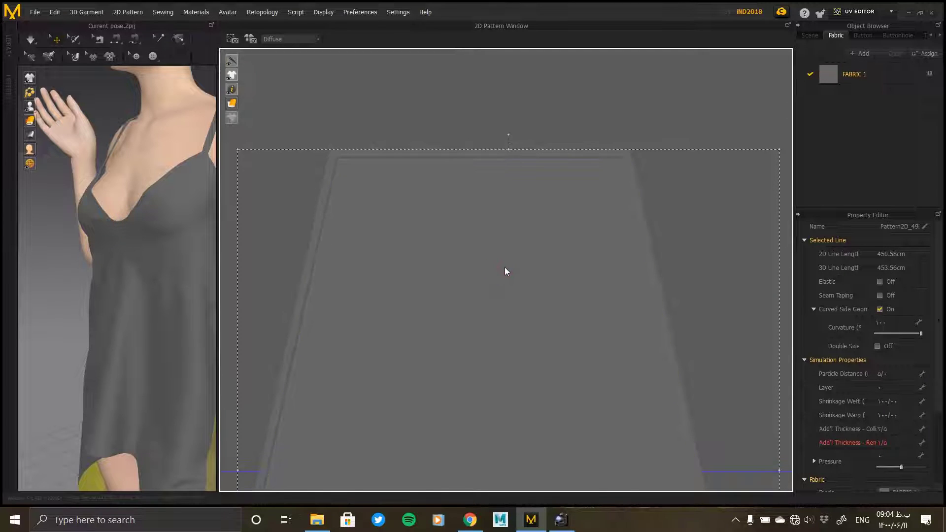
scroll(504, 266, up, 2)
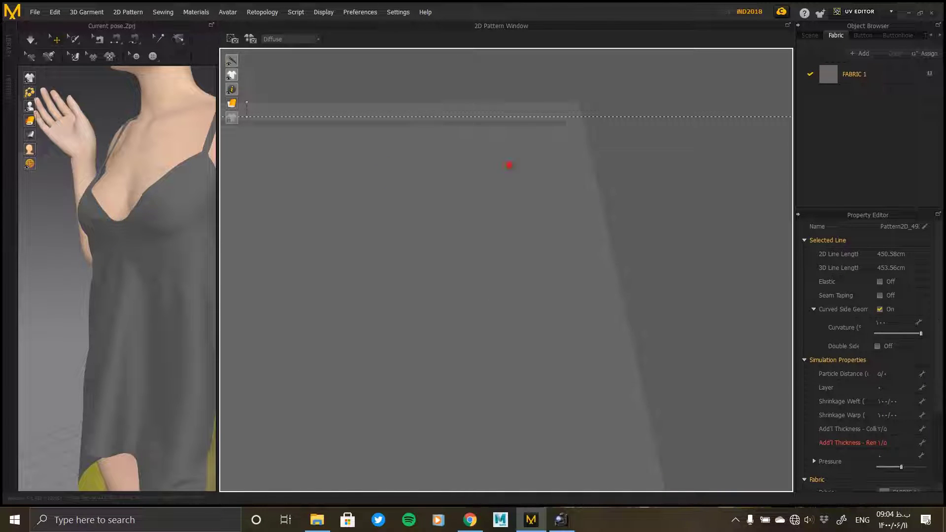
scroll(505, 164, down, 3)
middle_drag(505, 171, 511, 213)
middle_drag(285, 311, 453, 144)
scroll(433, 246, down, 6)
middle_drag(576, 247, 553, 216)
click(522, 287)
scroll(515, 277, down, 1)
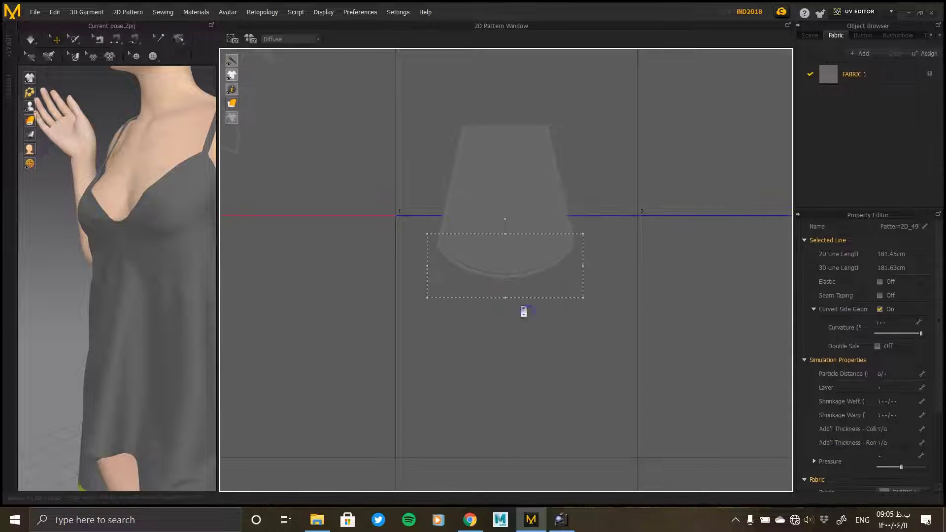
- Move the assembled long skirt group into the lower-right corner of the 0–1 tile
scroll(524, 311, down, 5)
click(485, 266)
scroll(482, 275, up, 10)
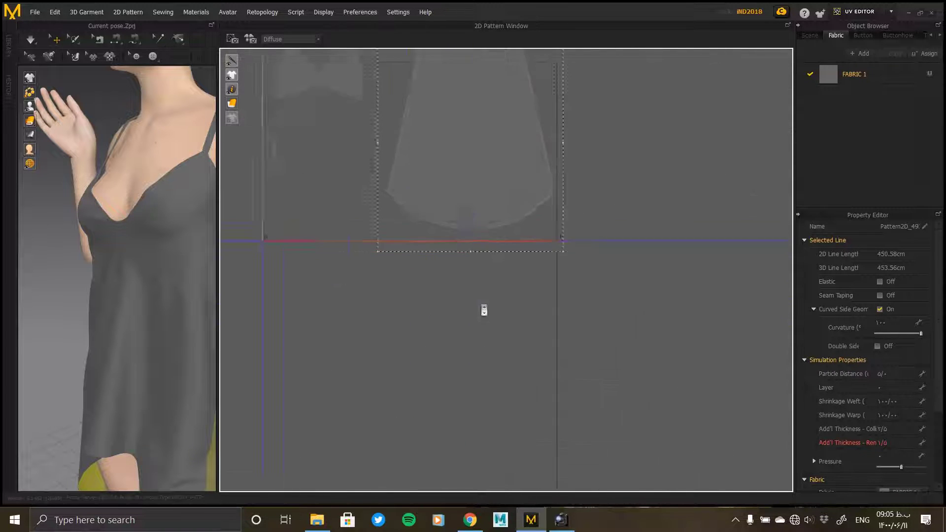
scroll(477, 172, down, 8)
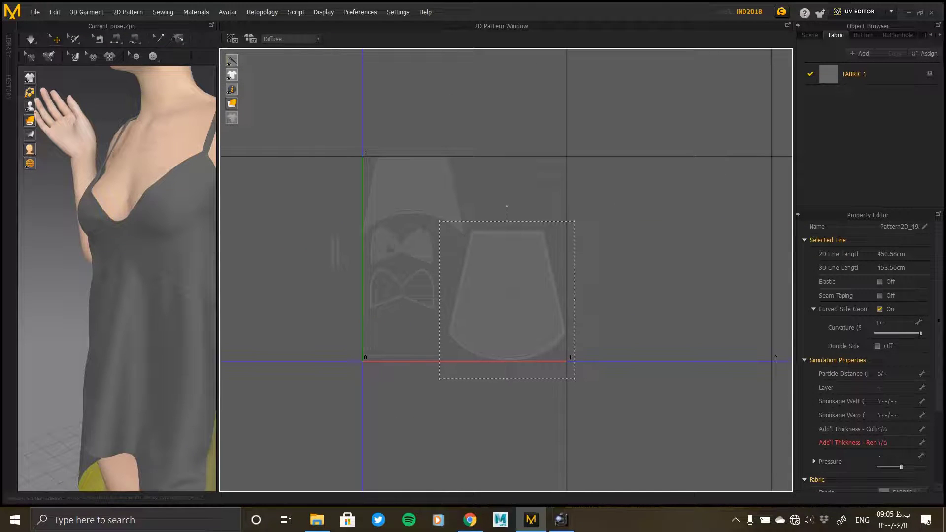
- Identify the two strap strips on the 3D dress and move them into the gap along the long skirt's left edge
drag(307, 230, 359, 302)
right_drag(127, 260, 74, 261)
click(336, 257)
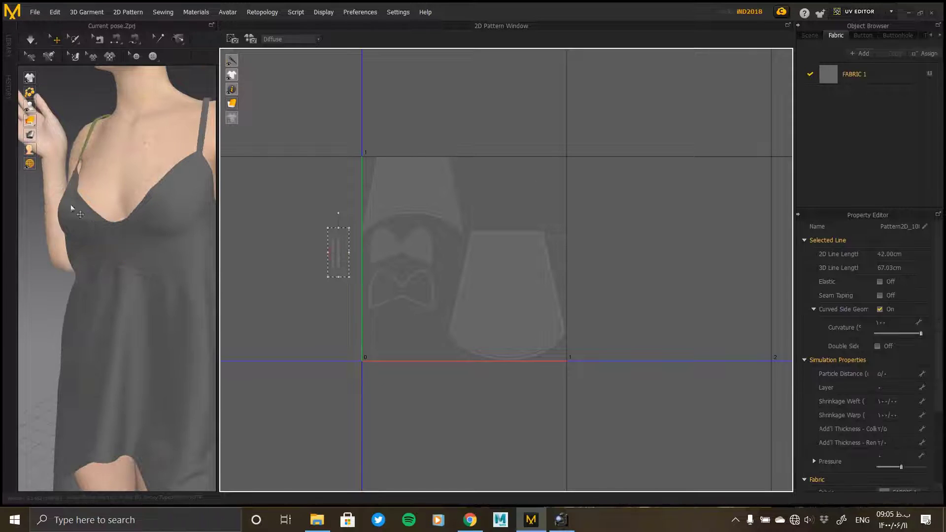
middle_drag(202, 199, 180, 278)
right_drag(180, 278, 101, 289)
drag(310, 230, 356, 305)
click(296, 262)
drag(338, 257, 347, 247)
mouse_move(366, 205)
mouse_down()
mouse_move(336, 281)
mouse_move(370, 198)
mouse_up()
key(ctrl+z)
click(287, 185)
drag(346, 254, 453, 258)
- Move the bodice island and its trim outline above the long skirt and enlarge both together
drag(423, 253, 513, 183)
drag(430, 286, 520, 132)
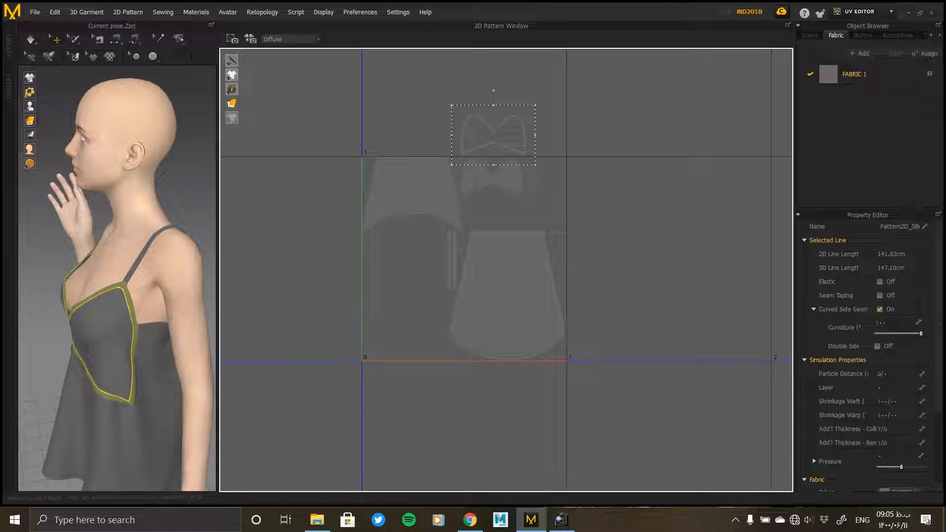
shift+click(481, 176)
mouse_move(535, 206)
mouse_down()
mouse_move(570, 247)
mouse_move(540, 193)
mouse_up()
click(541, 191)
- Move the bodice trim outline into the tile's empty lower-left area and rotate it 90 degrees
drag(511, 150, 388, 300)
drag(393, 230, 409, 285)
click(287, 250)
scroll(463, 271, down, 3)
scroll(464, 270, up, 5)
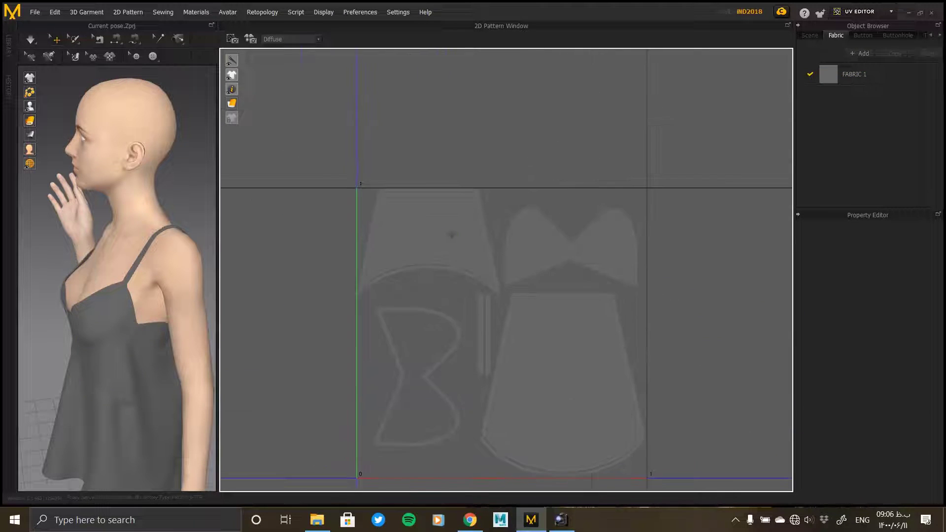
- Enlarge the solid bodice island slightly and shift it toward the tile's right edge above the long skirt
click(487, 140)
drag(484, 126, 477, 116)
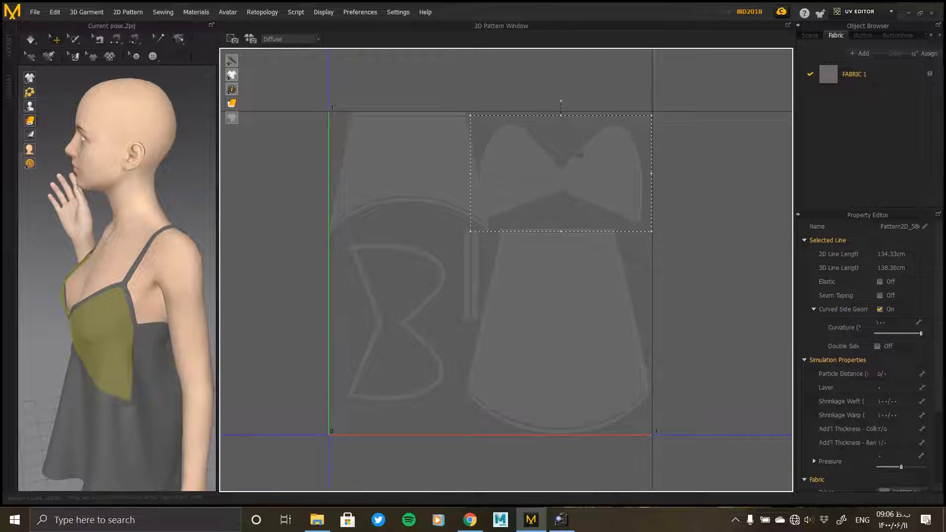
drag(607, 170, 609, 171)
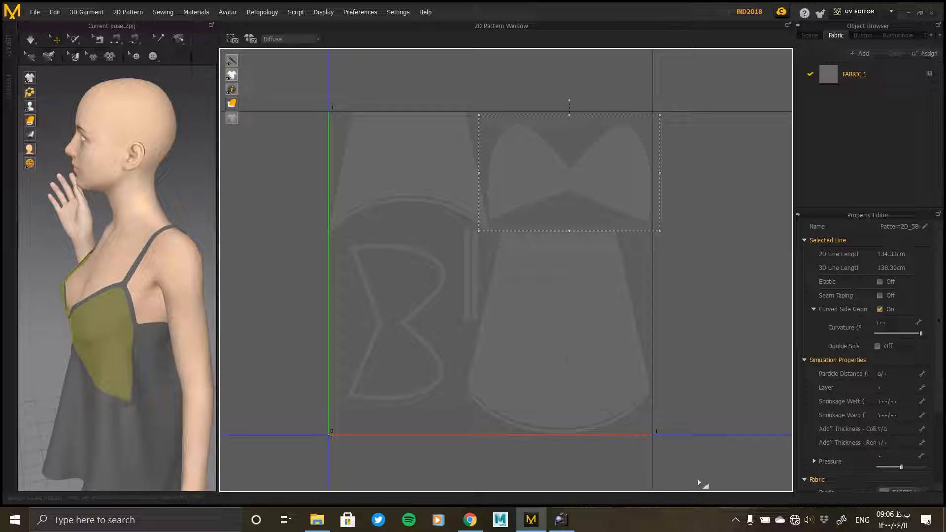
click(444, 271)
click(465, 229)
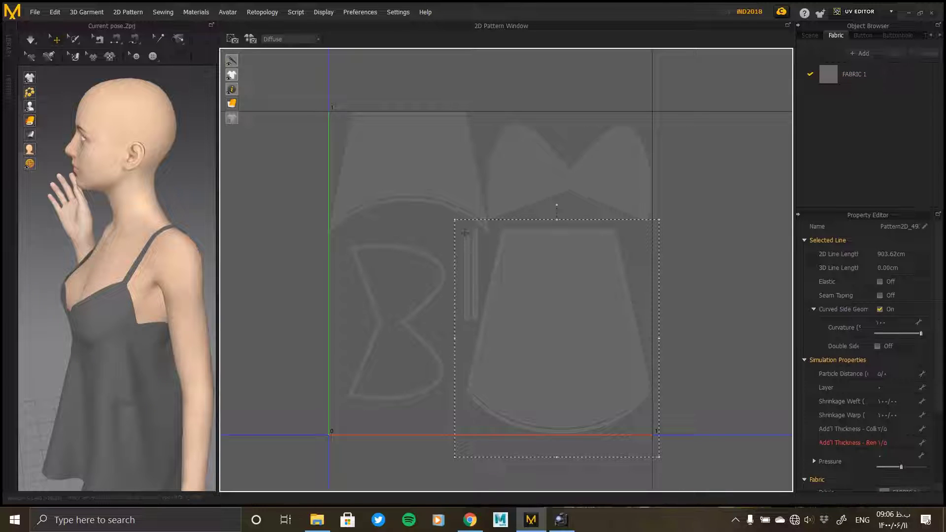
click(426, 227)
scroll(531, 264, down, 4)
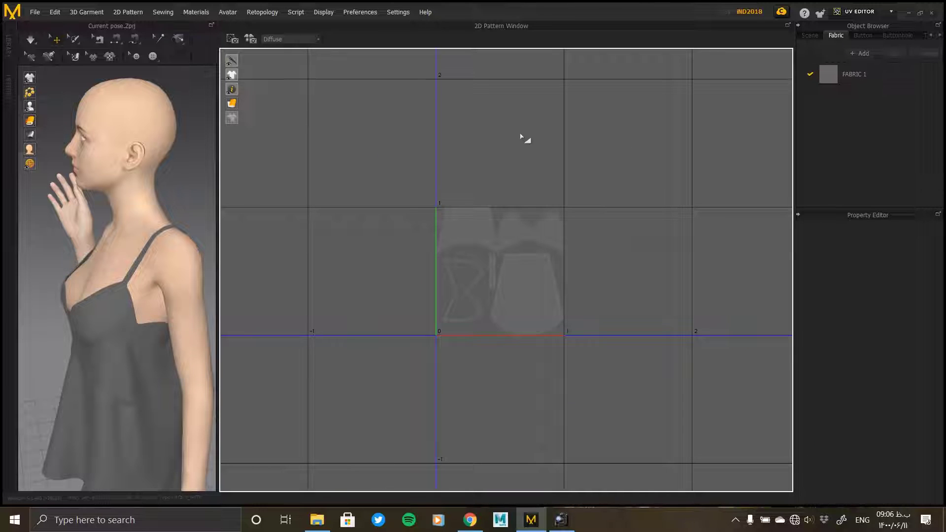
- Switch to the Simulation workspace and select all dress patterns in the 2D pattern view
click(867, 13)
click(854, 30)
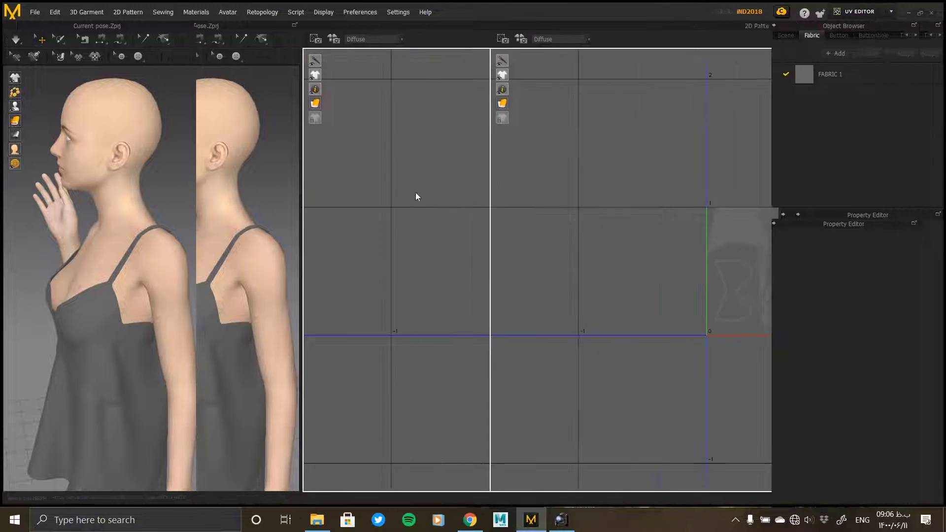
scroll(553, 197, down, 3)
drag(546, 186, 678, 330)
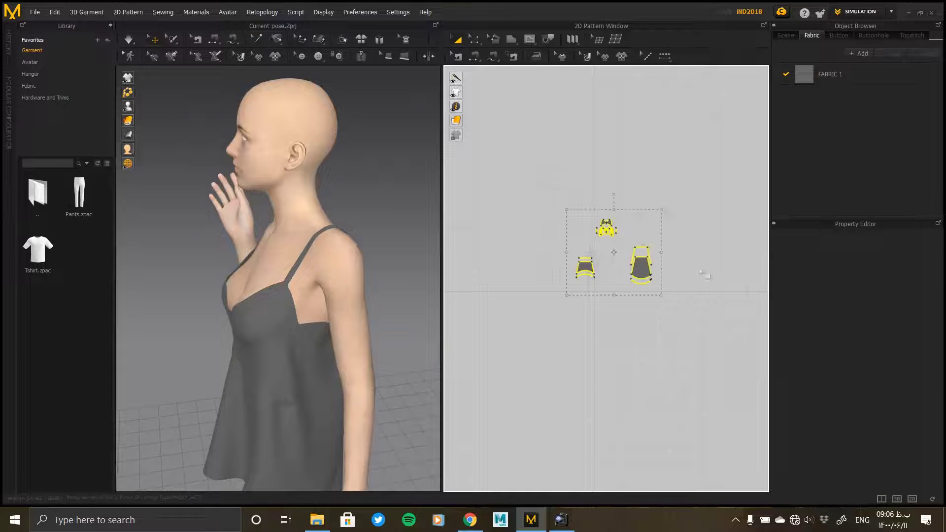
- Export the selected patterns as OBJ (Selected) to the Lingerie > Babydoll folder with the file name thick
click(35, 13)
mouse_move(69, 141)
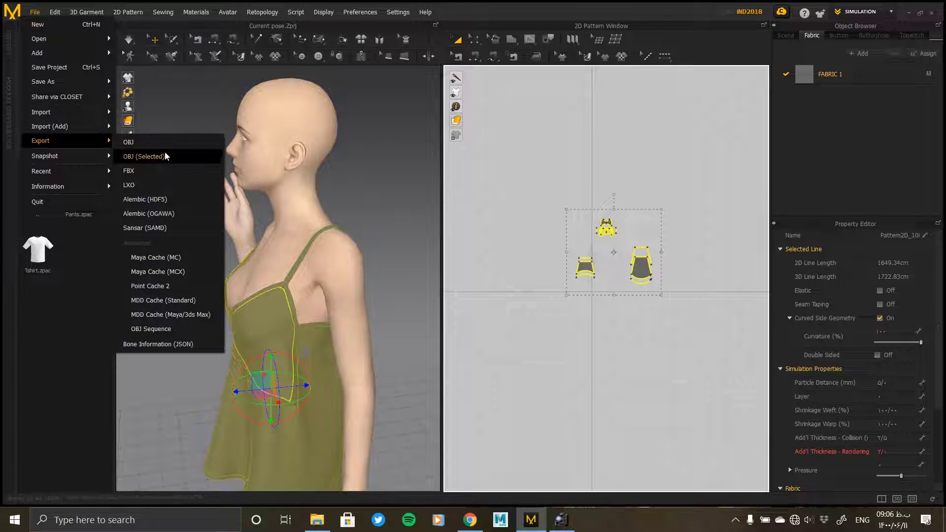
click(165, 157)
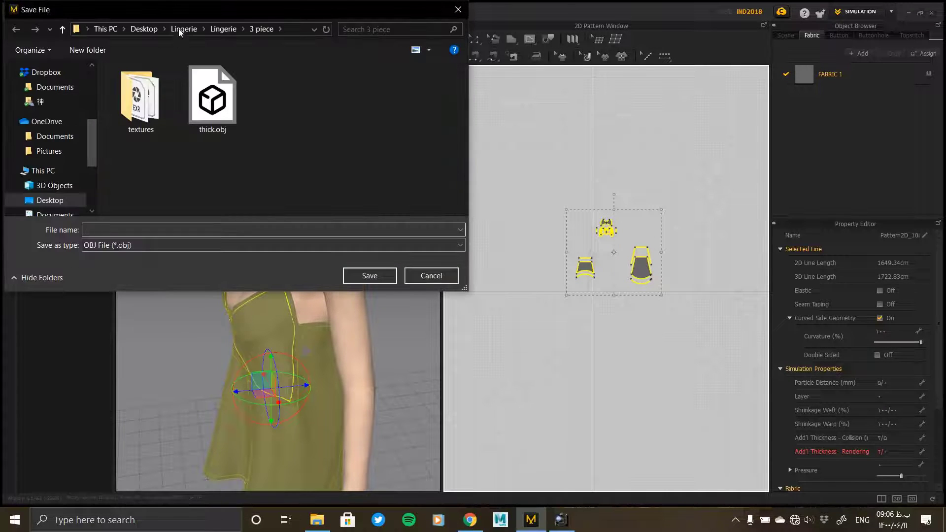
click(222, 30)
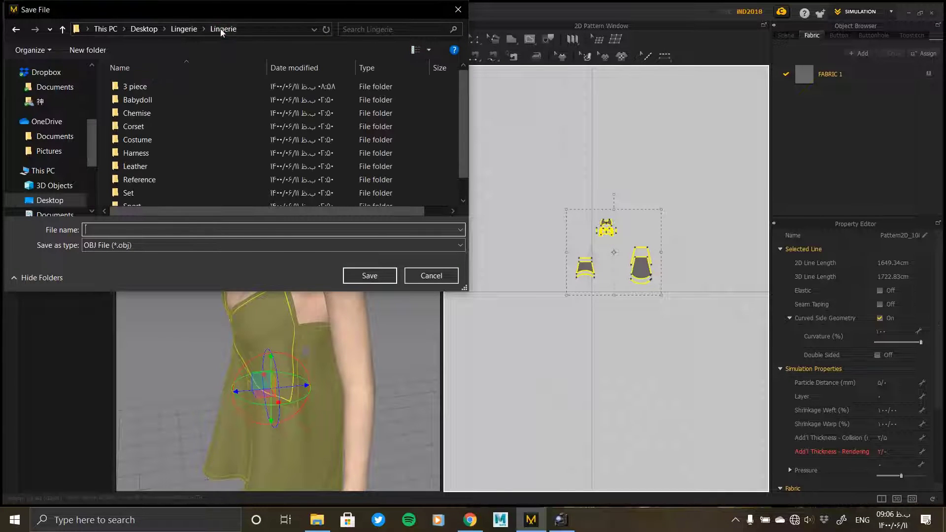
double_click(143, 99)
click(196, 234)
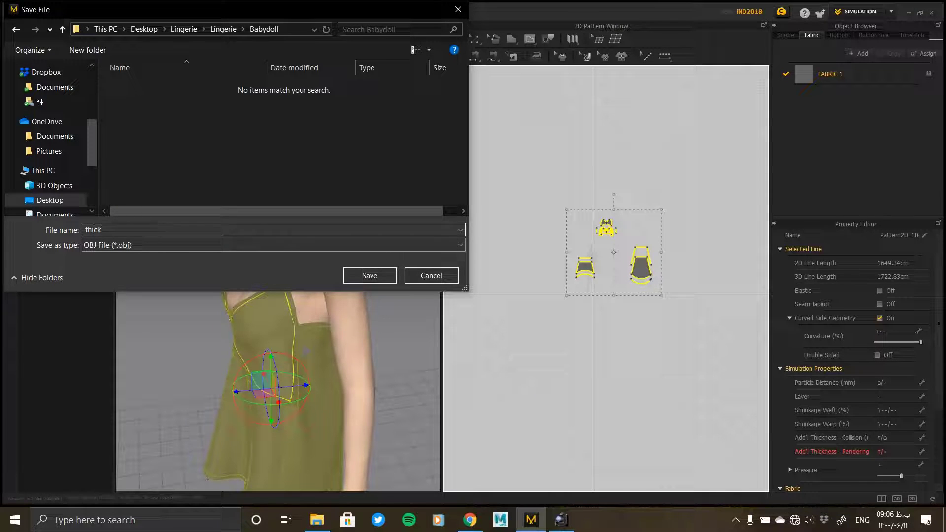
text(thick)
key(Return)
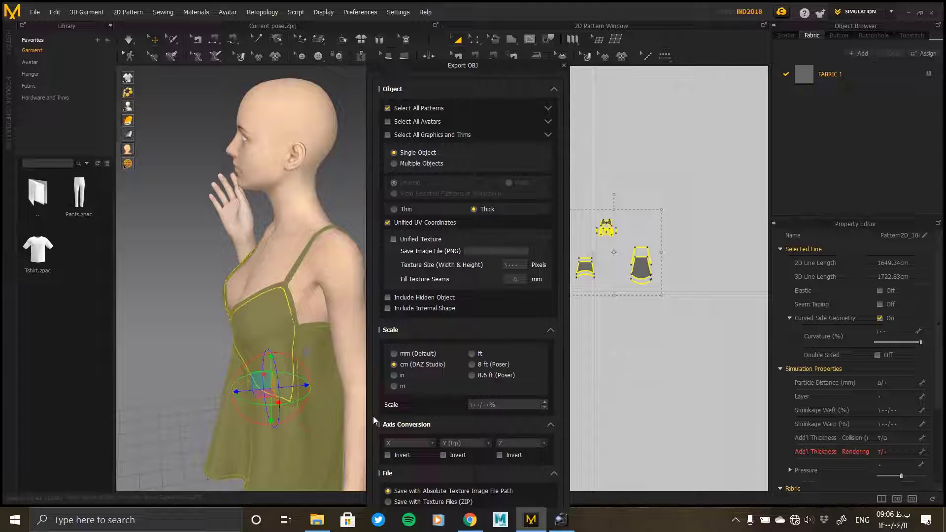
- Review and accept the OBJ export options: single thick object, unified UV coordinates and cm (DAZ Studio) scale
click(554, 89)
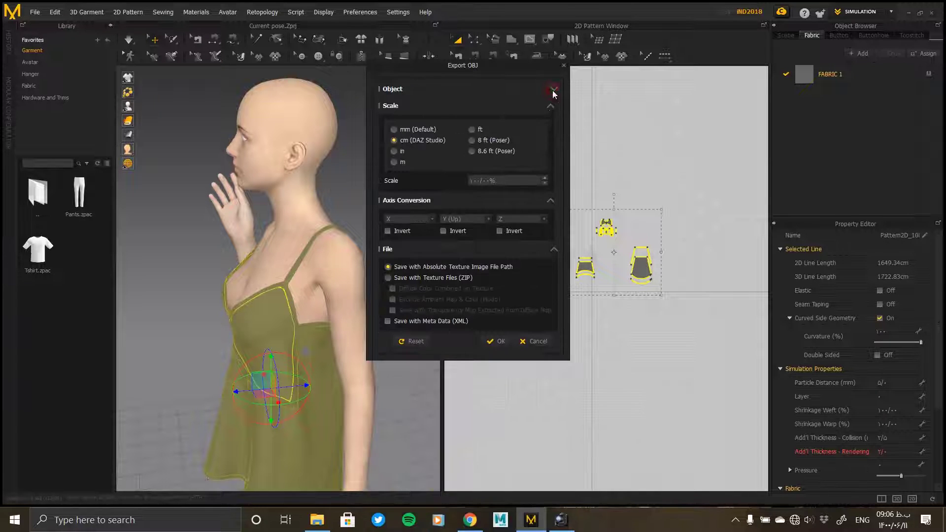
click(554, 90)
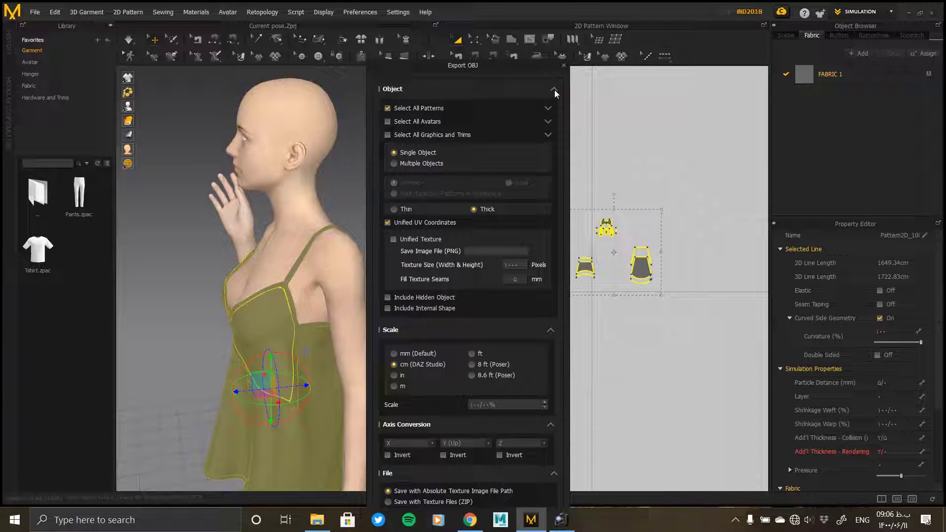
click(554, 90)
click(501, 341)
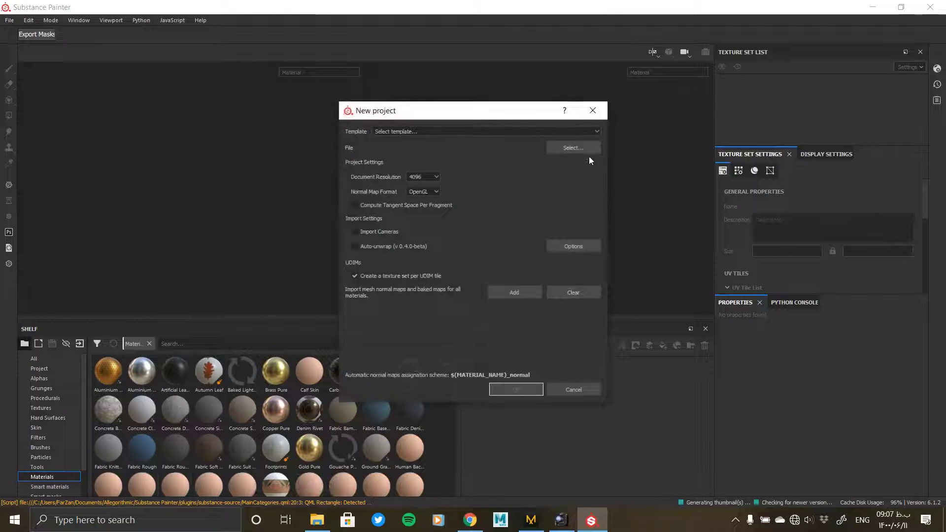
- Load thick.obj from the Babydoll folder as the new project's mesh and create the project at 4096 resolution
click(570, 147)
double_click(479, 219)
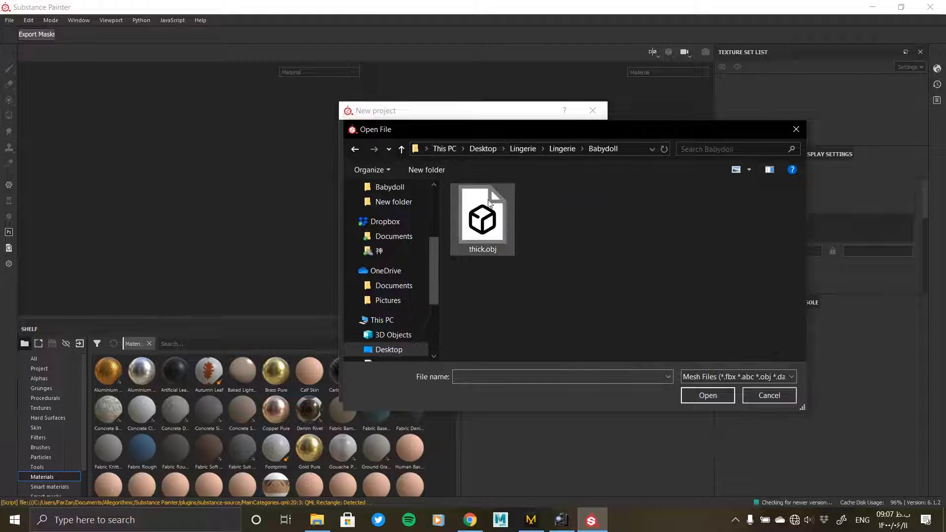
double_click(490, 224)
click(513, 390)
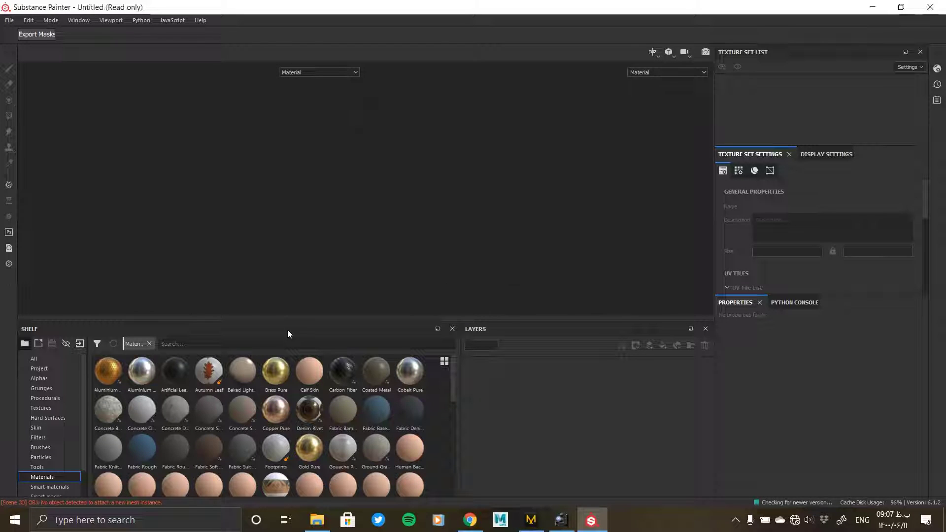
- Examine the imported slip dress from the front, sides and back, including the bodice, straps and skirt seams
alt+drag(245, 218, 275, 203)
scroll(205, 159, up, 1)
alt+right_drag(202, 138, 276, 239)
alt+right_drag(205, 185, 169, 153)
alt+drag(168, 153, 223, 141)
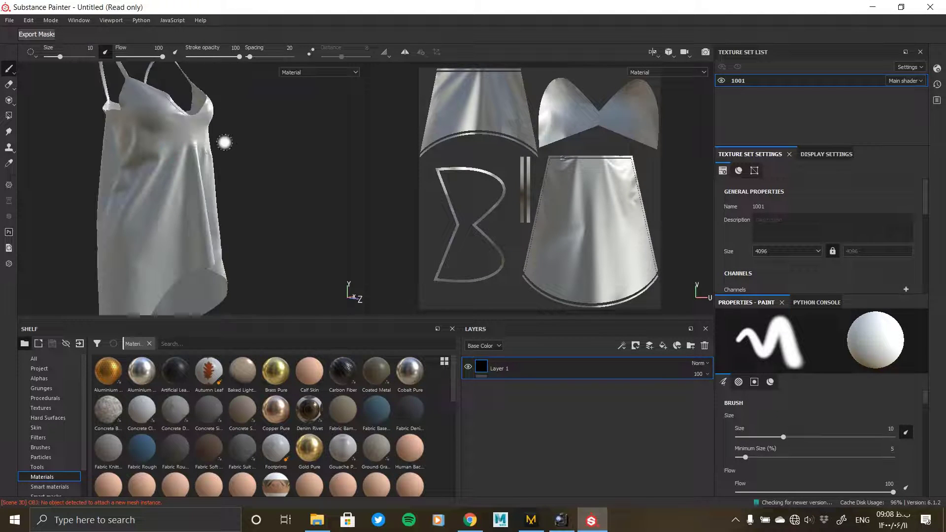
alt+middle_drag(166, 118, 190, 186)
alt+right_drag(190, 187, 304, 240)
scroll(304, 240, up, 3)
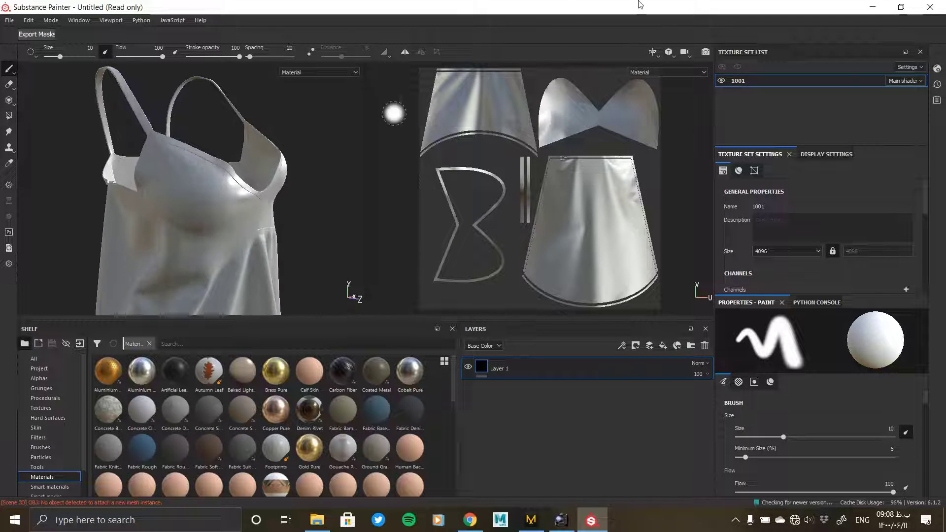
mouse_move(621, 4)
click(528, 8)
click(102, 230)
alt+drag(212, 231, 106, 241)
alt+right_drag(278, 197, 345, 290)
alt+right_drag(264, 266, 295, 285)
alt+drag(228, 245, 317, 246)
alt+right_drag(298, 247, 94, 222)
mouse_move(240, 240)
alt+mouse_down()
mouse_move(329, 241)
mouse_move(225, 232)
mouse_move(253, 241)
alt+mouse_up()
alt+middle_drag(203, 203, 241, 206)
alt+drag(135, 236, 274, 175)
alt+drag(182, 210, 266, 201)
alt+middle_drag(266, 200, 235, 245)
alt+right_drag(235, 245, 163, 229)
mouse_move(185, 222)
alt+mouse_down()
mouse_move(257, 217)
mouse_move(186, 218)
alt+mouse_up()
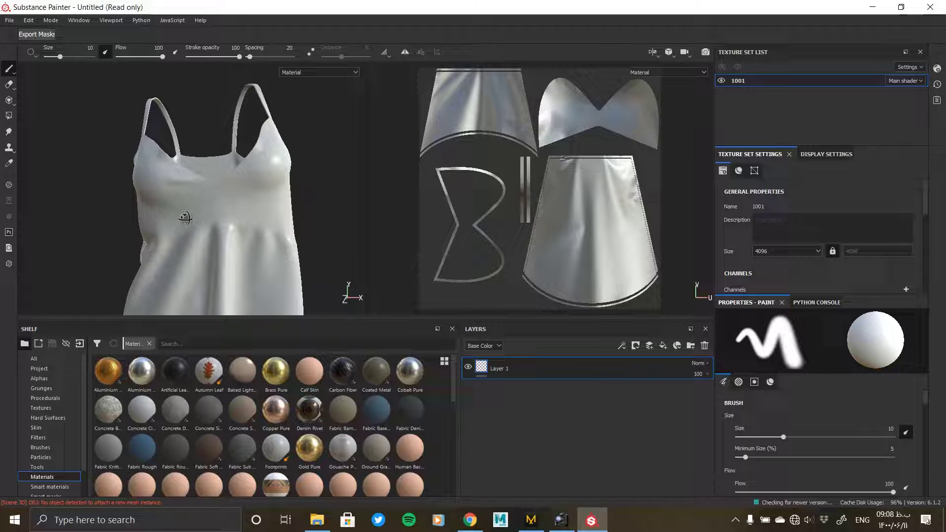
- Delete the default paint layer and add a fill layer in its place
click(705, 346)
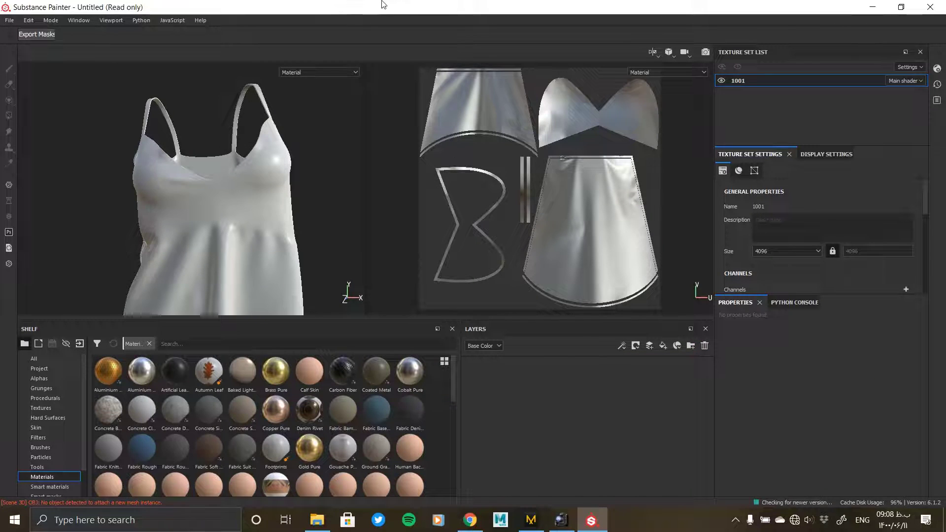
click(530, 7)
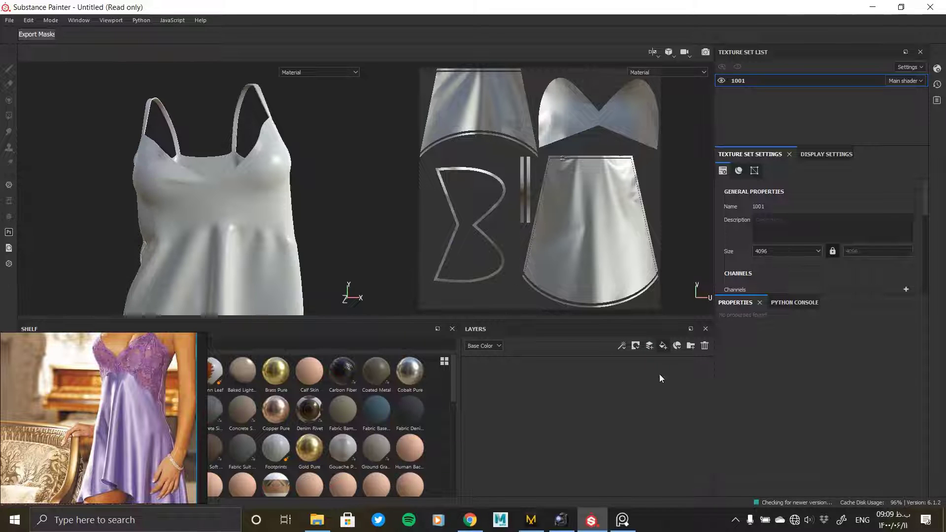
click(663, 345)
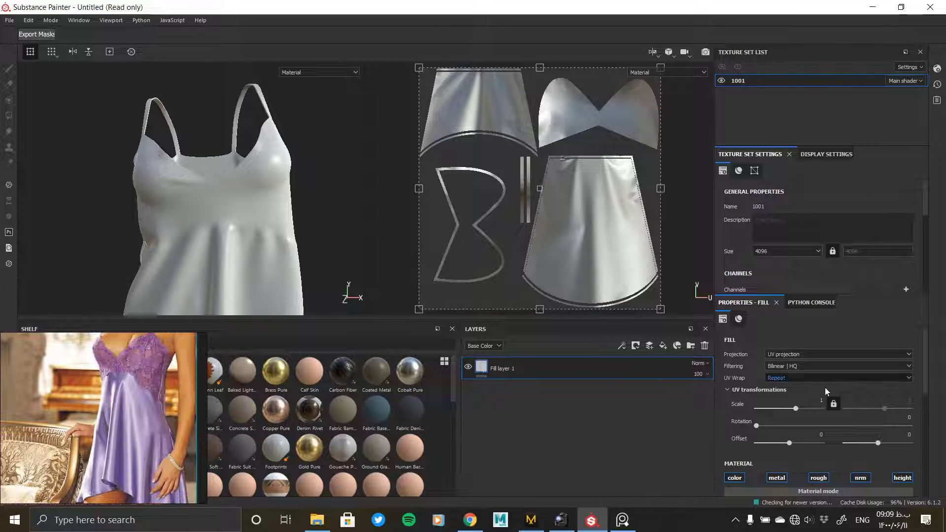
- Set the fill layer's base color to the light purple sampled from the satin skirt in the reference photo
scroll(807, 410, down, 3)
scroll(807, 409, down, 2)
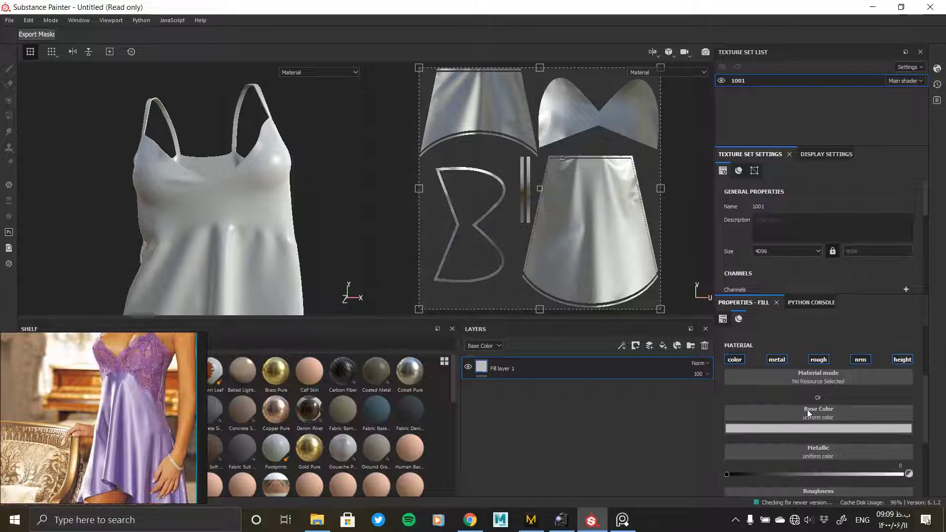
click(784, 428)
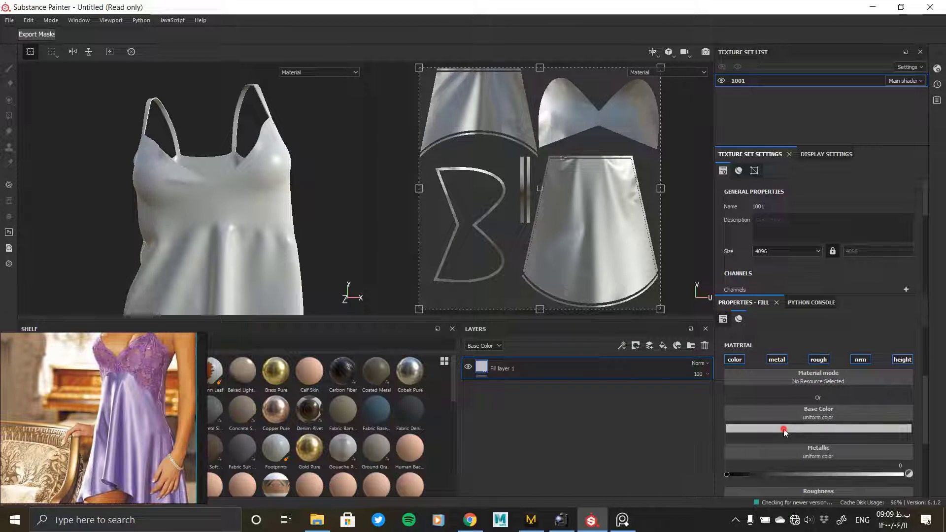
click(836, 312)
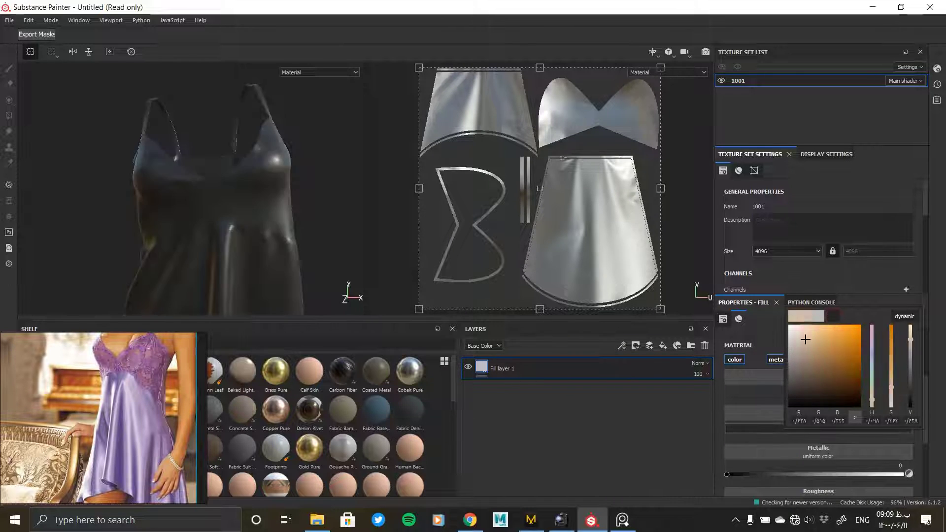
drag(145, 402, 163, 426)
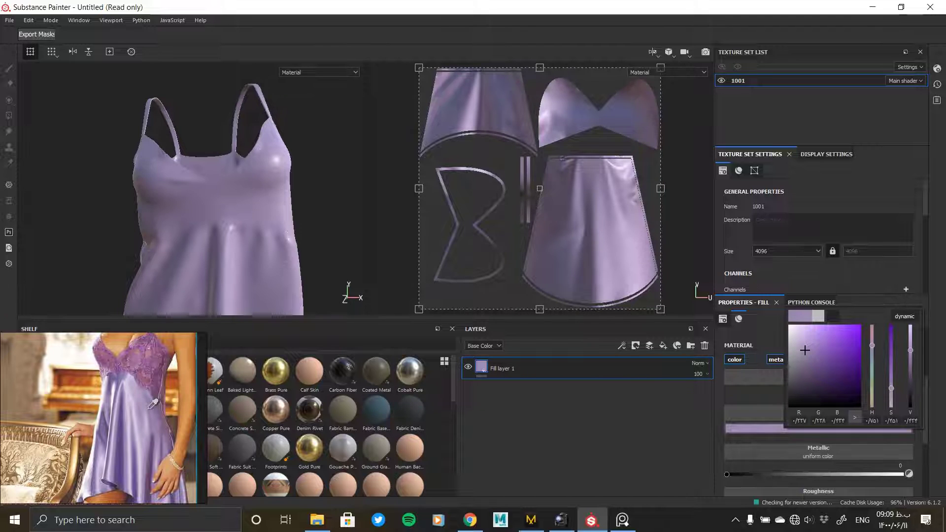
click(149, 408)
click(744, 404)
- Lower the fill layer's roughness to about 0.14 and check the shine on the bodice and skirt
scroll(799, 430, down, 1)
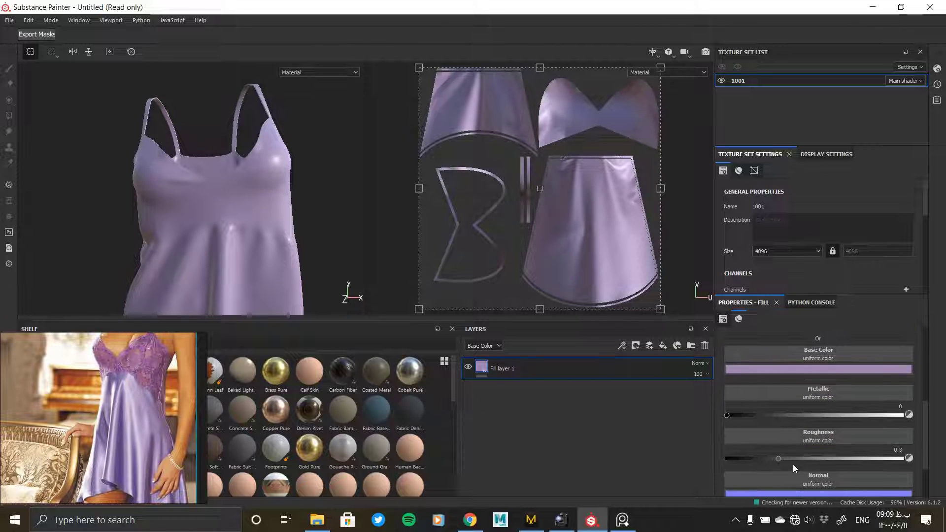
drag(781, 457, 750, 459)
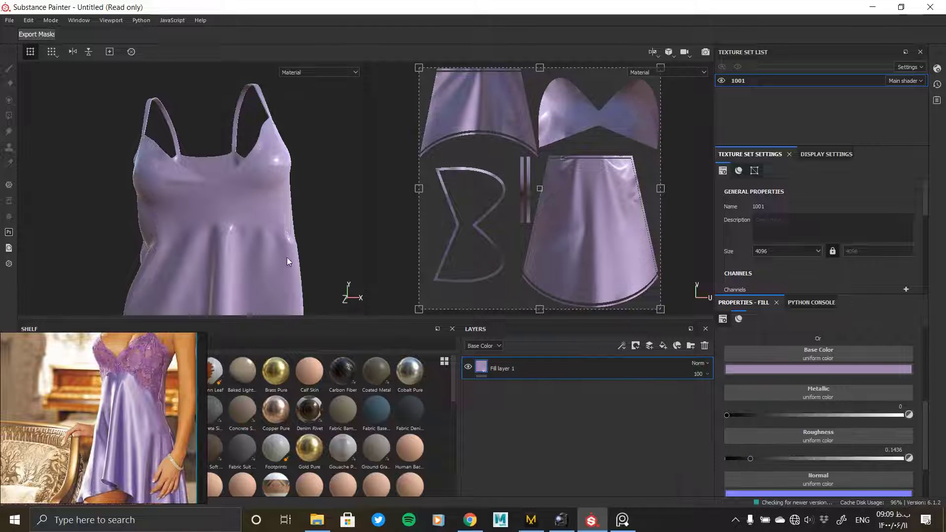
alt+drag(287, 257, 209, 272)
scroll(296, 267, down, 3)
alt+middle_drag(374, 293, 379, 173)
alt+middle_drag(291, 176, 315, 78)
shift+right_drag(303, 237, 284, 238)
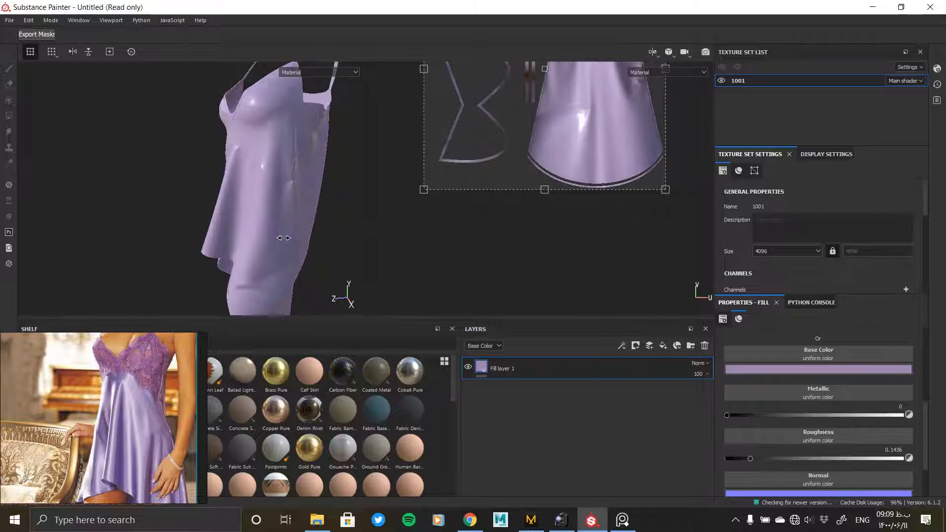
alt+drag(261, 238, 230, 162)
alt+right_drag(230, 161, 262, 286)
alt+drag(262, 286, 278, 261)
- Raise the fill layer's roughness to about 0.34, keep metallic at 0, and check the softer satin highlights
drag(732, 417, 629, 414)
drag(750, 459, 788, 461)
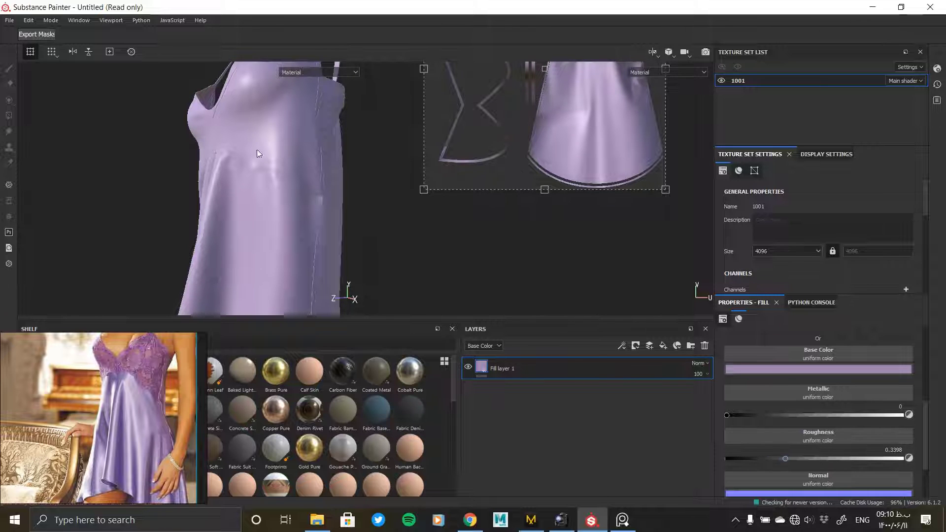
alt+drag(223, 240, 266, 154)
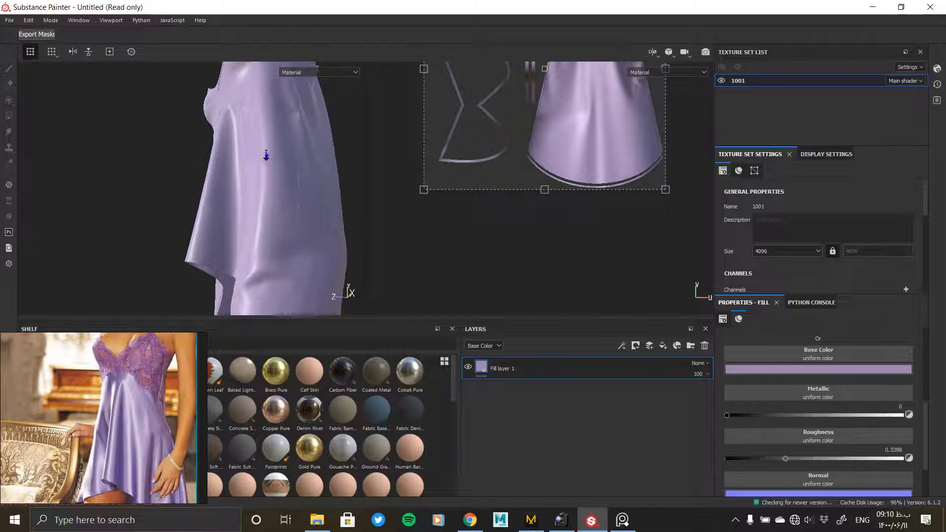
alt+right_drag(266, 154, 261, 199)
alt+drag(261, 199, 298, 221)
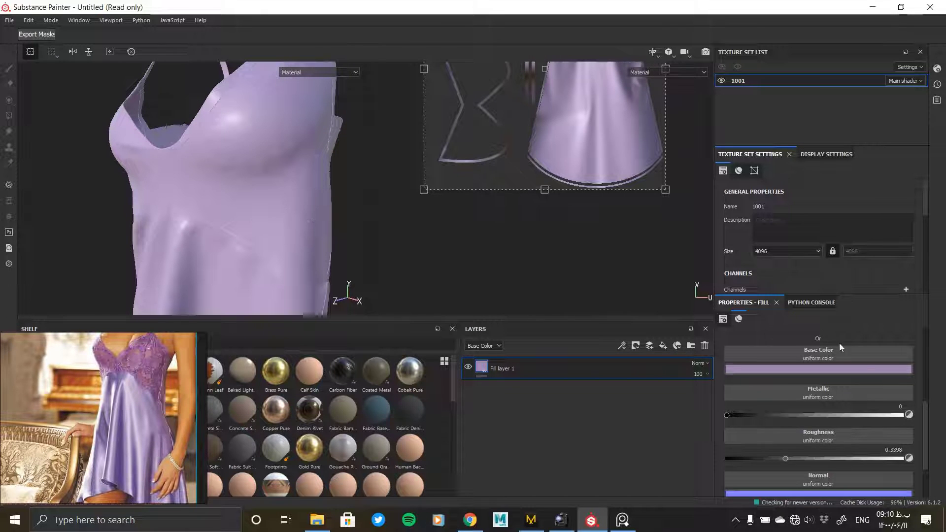
scroll(809, 432, up, 2)
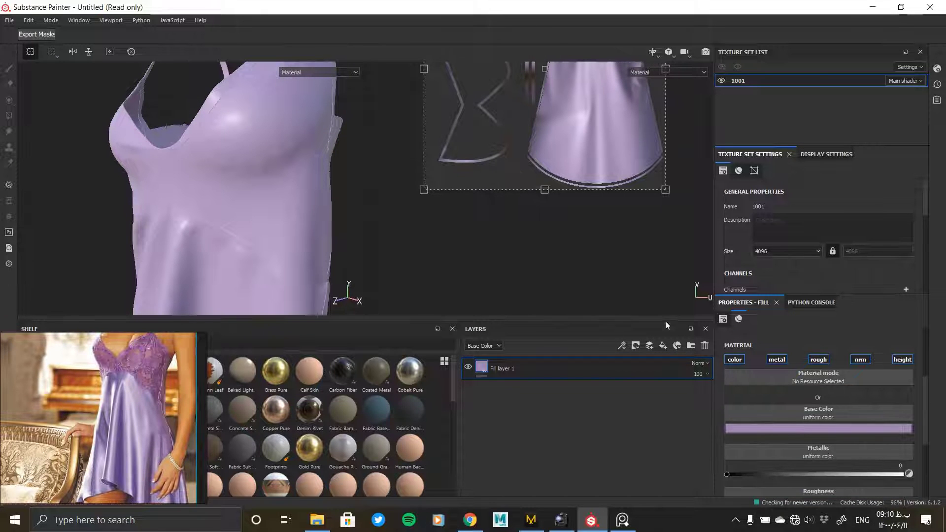
alt+drag(289, 254, 300, 190)
scroll(833, 436, down, 2)
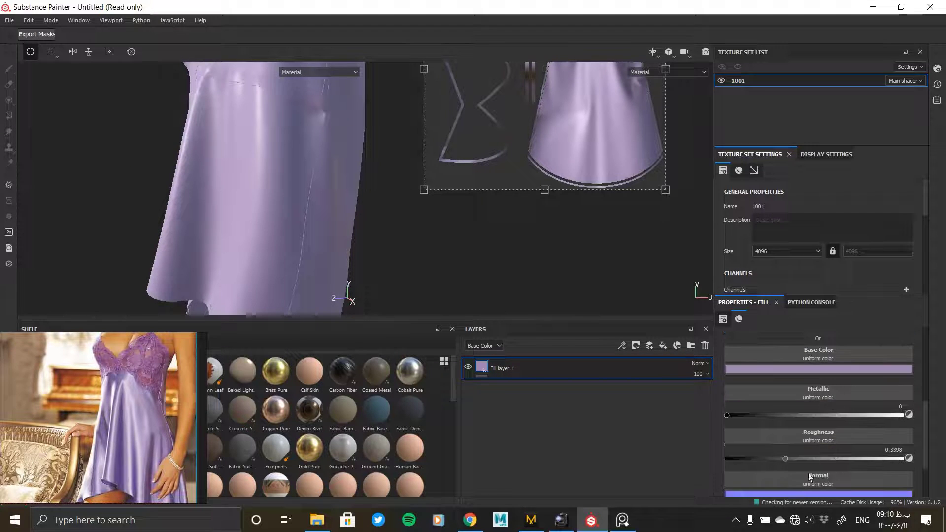
- Reduce the fill layer's roughness to about 0.235 while comparing the dress highlights with the reference photo
mouse_move(792, 457)
mouse_down()
mouse_move(829, 447)
mouse_move(770, 458)
mouse_up()
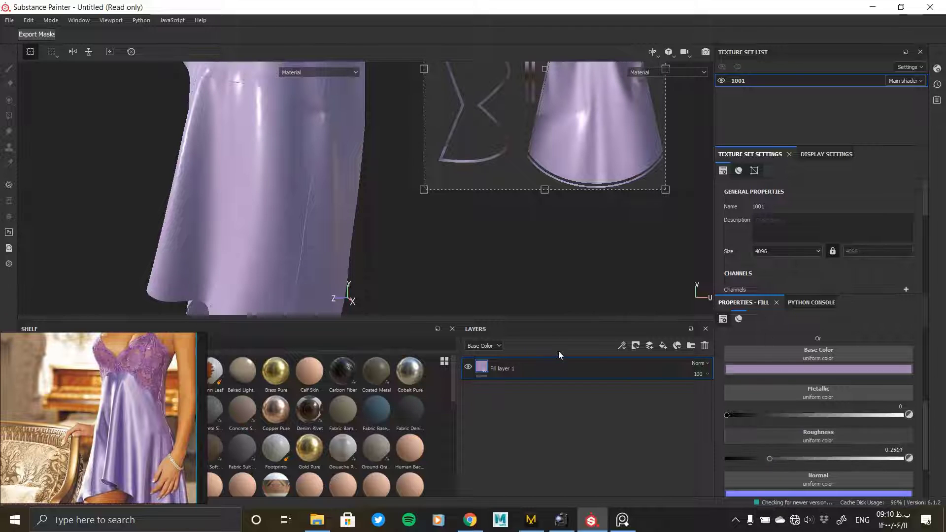
alt+drag(187, 183, 263, 228)
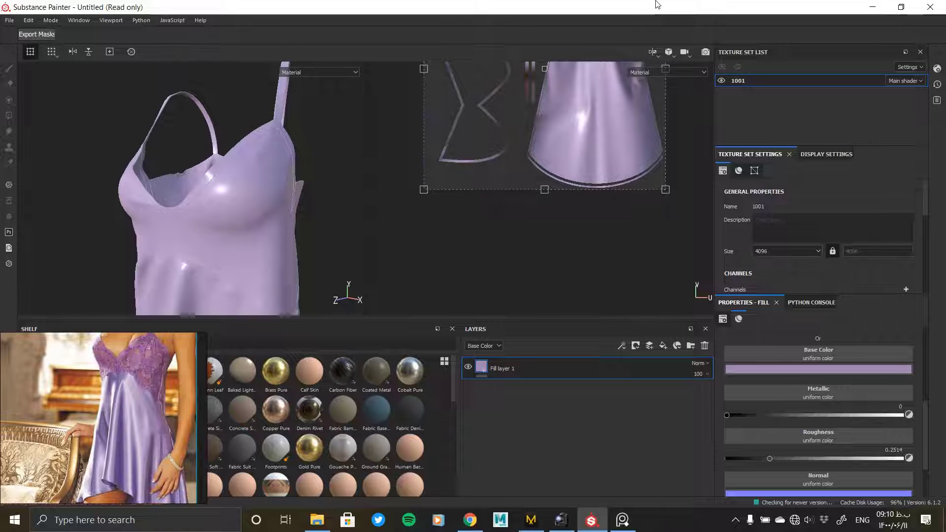
click(545, 7)
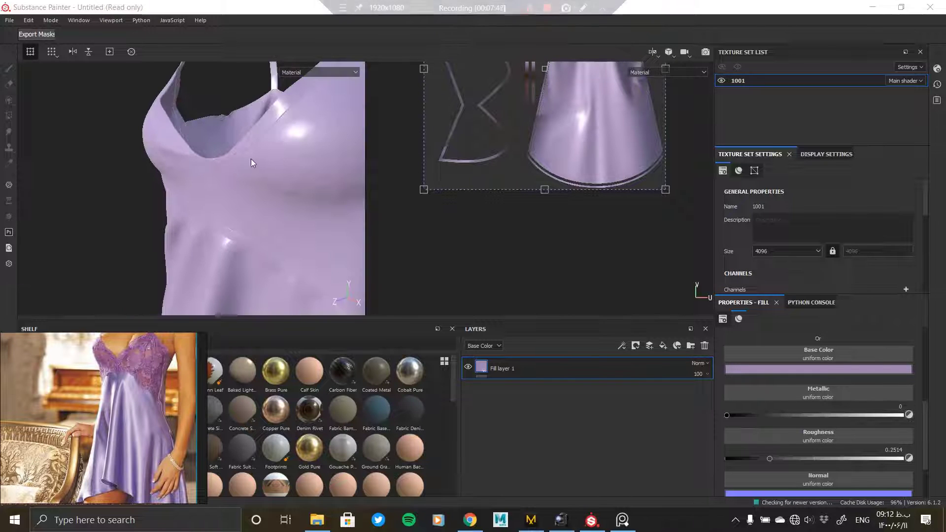
alt+drag(211, 162, 313, 249)
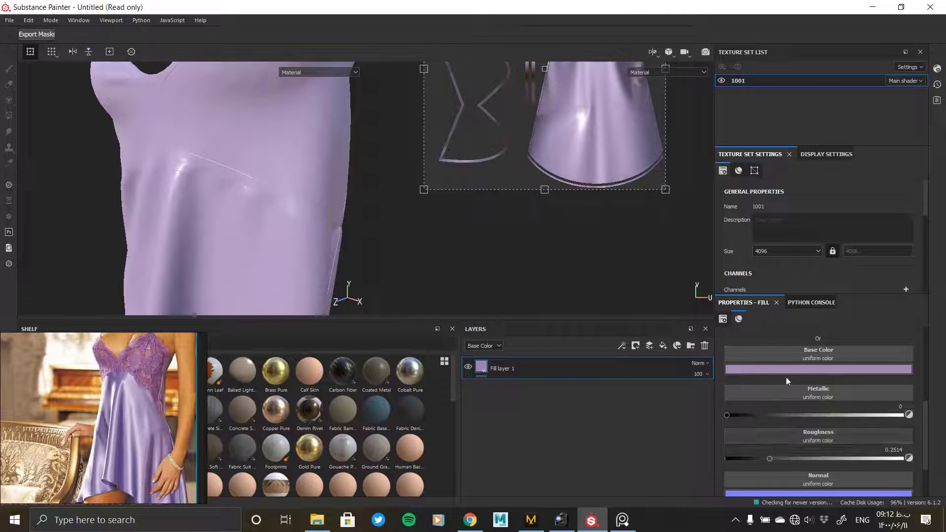
mouse_move(770, 456)
mouse_down()
mouse_move(743, 454)
mouse_move(829, 460)
mouse_move(767, 455)
mouse_up()
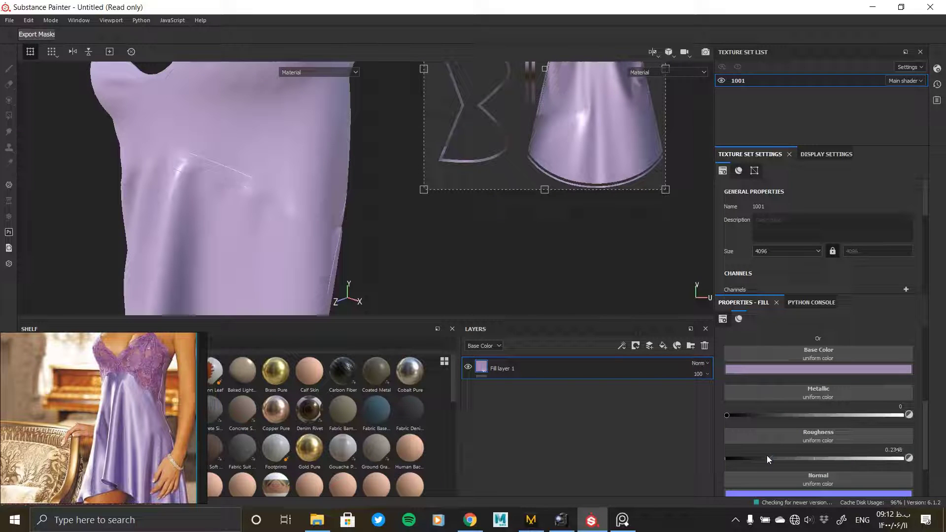
alt+drag(209, 170, 196, 241)
alt+middle_drag(292, 263, 263, 200)
alt+drag(330, 256, 224, 167)
alt+right_drag(224, 167, 304, 291)
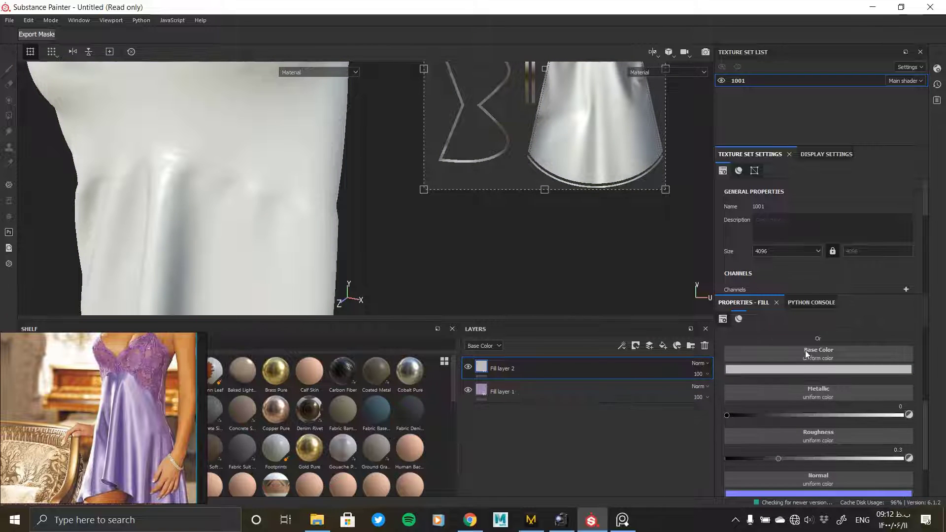
- Add a black mask to Fill layer 2 and put a fill effect on that mask
scroll(803, 364, up, 3)
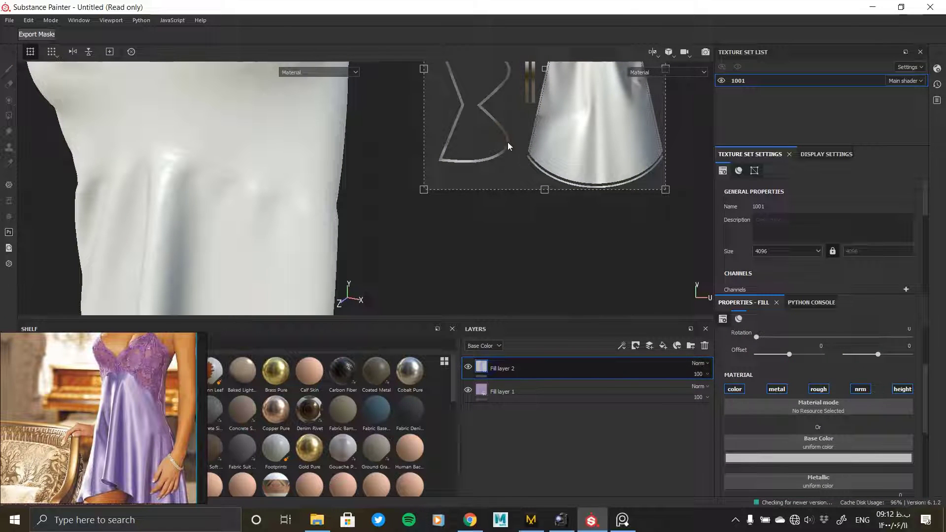
right_click(491, 371)
click(545, 17)
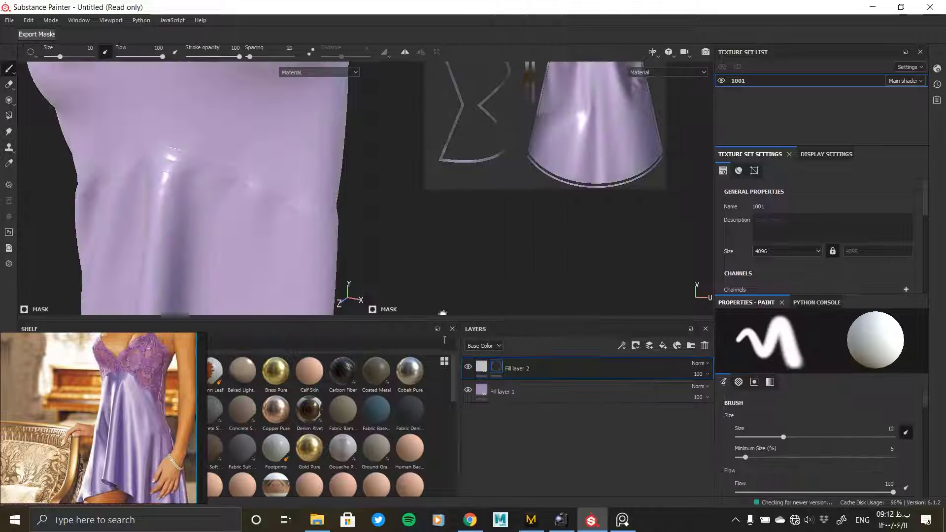
right_click(497, 367)
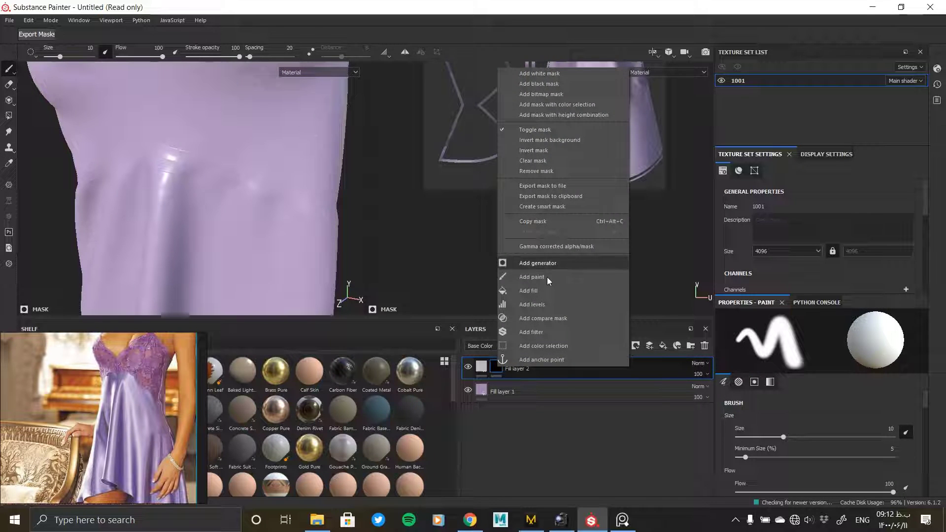
click(542, 290)
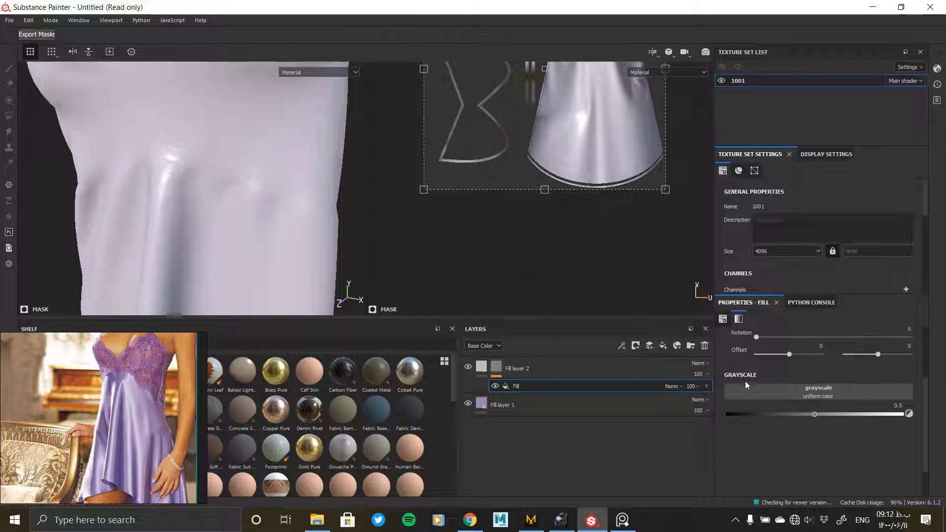
- Assign the White Noise procedural texture as the mask fill's grayscale source
click(770, 392)
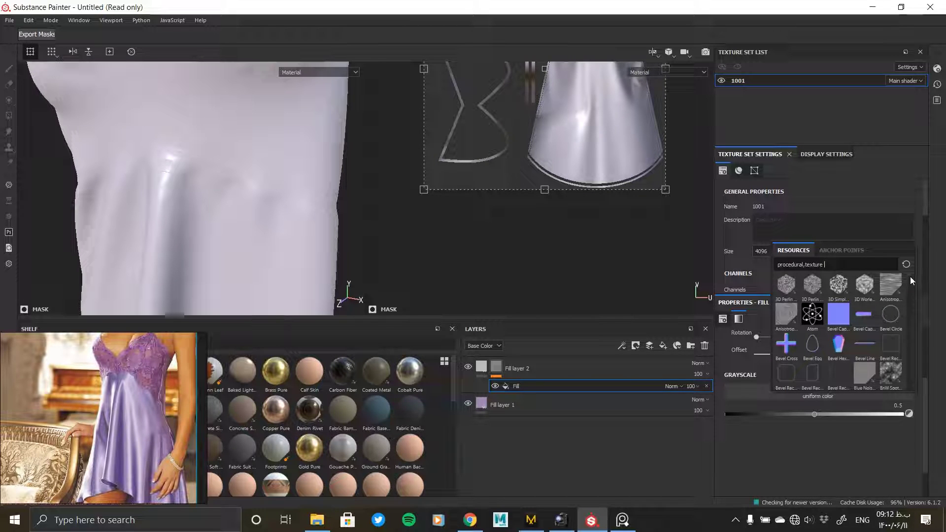
drag(910, 277, 906, 390)
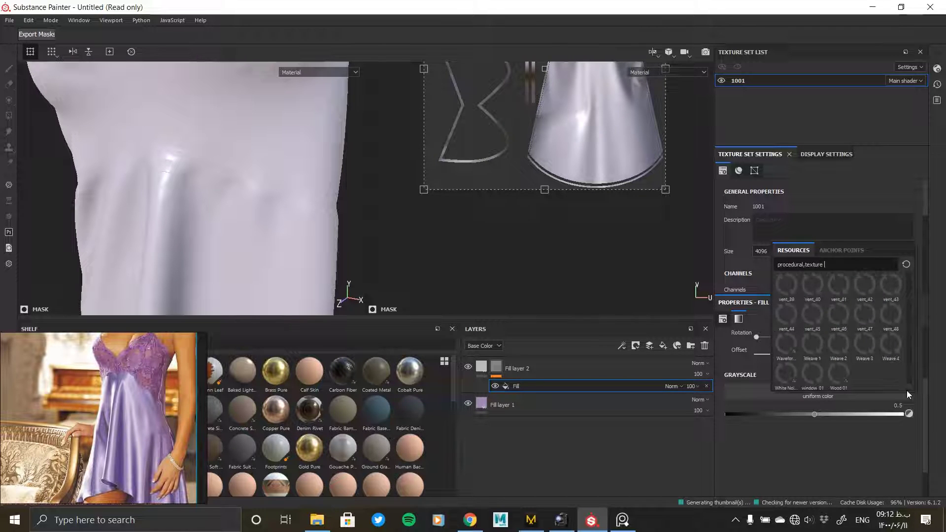
click(790, 377)
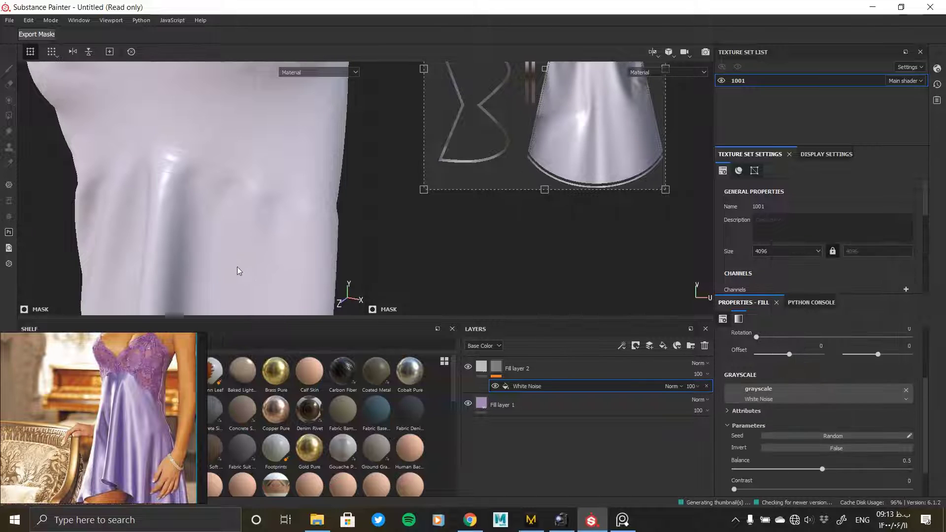
- Turn off the height and normal channels in Fill layer 2's material
click(483, 370)
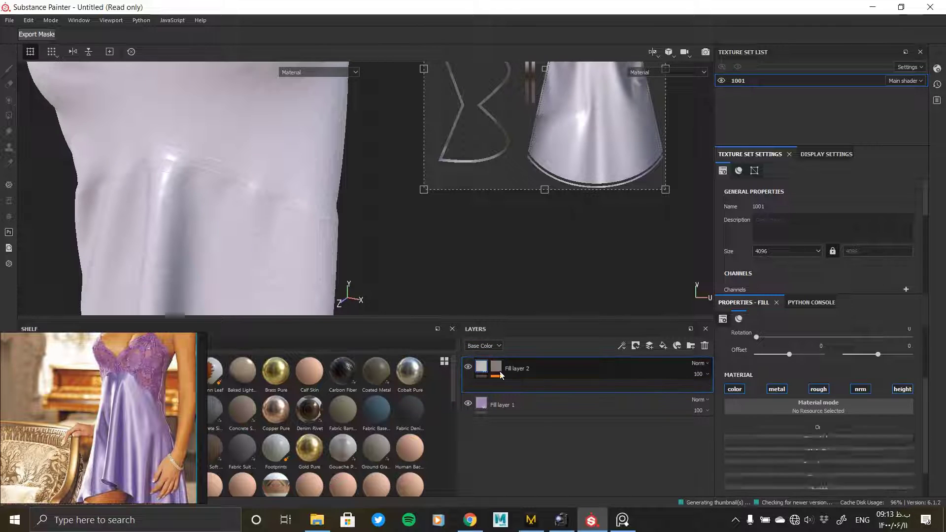
click(900, 389)
click(862, 390)
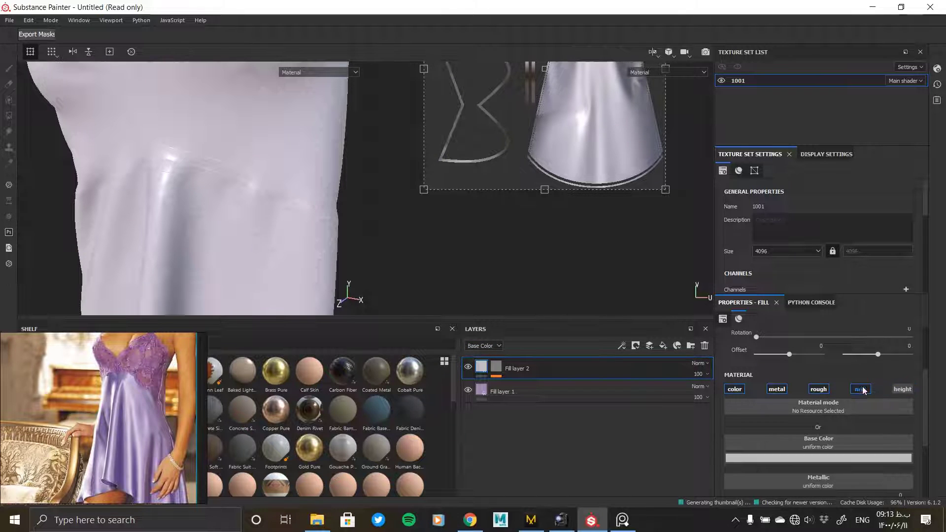
- Turn off the metal and color channels in Fill layer 2's material and raise its roughness to about 0.39
click(820, 389)
click(777, 389)
click(734, 390)
alt+drag(148, 228, 263, 246)
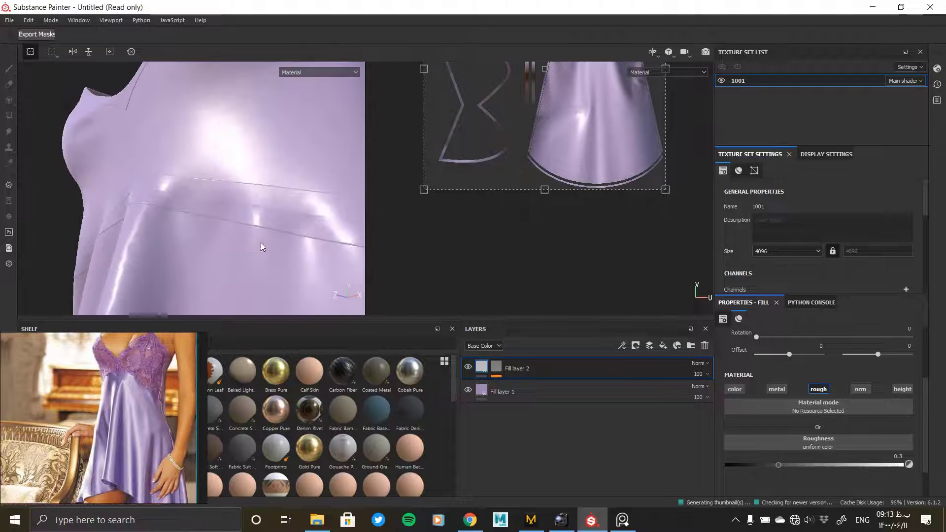
drag(778, 465, 797, 464)
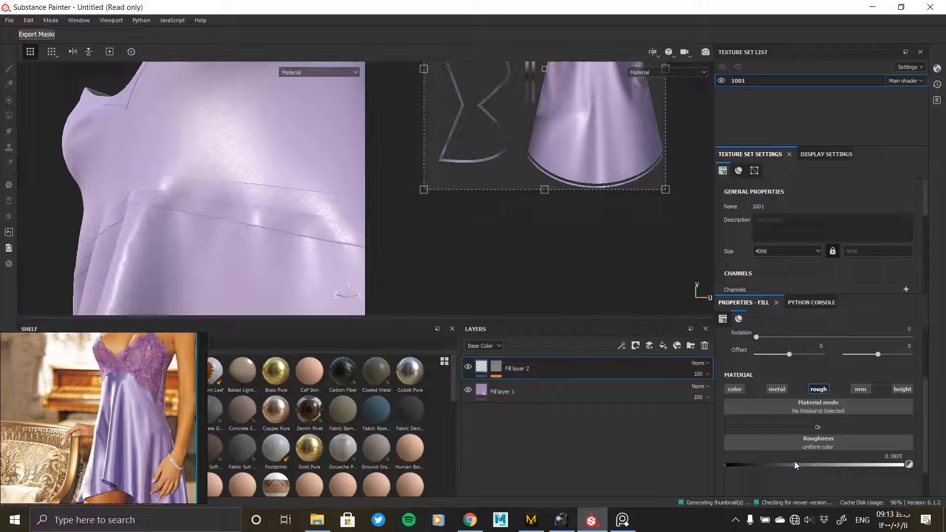
- Examine the satin highlights and noise grain on the bodice and skirt, both close up and from farther away
alt+drag(270, 153, 253, 145)
alt+right_drag(253, 145, 271, 270)
alt+drag(271, 270, 226, 229)
alt+right_drag(226, 228, 173, 267)
alt+drag(173, 267, 171, 89)
alt+right_drag(171, 89, 213, 234)
alt+drag(213, 235, 213, 224)
alt+right_drag(213, 224, 272, 199)
alt+drag(273, 199, 250, 213)
alt+right_drag(249, 213, 124, 138)
alt+middle_drag(208, 158, 254, 174)
alt+drag(254, 174, 259, 192)
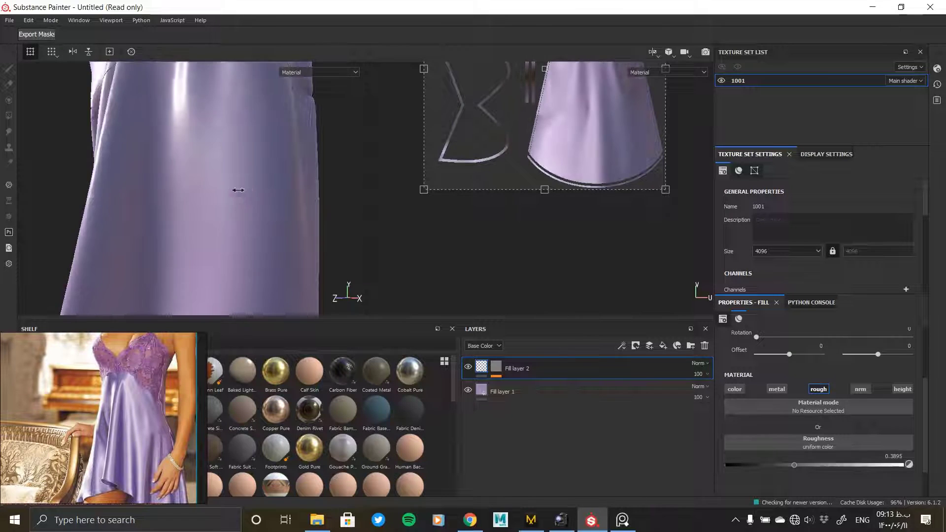
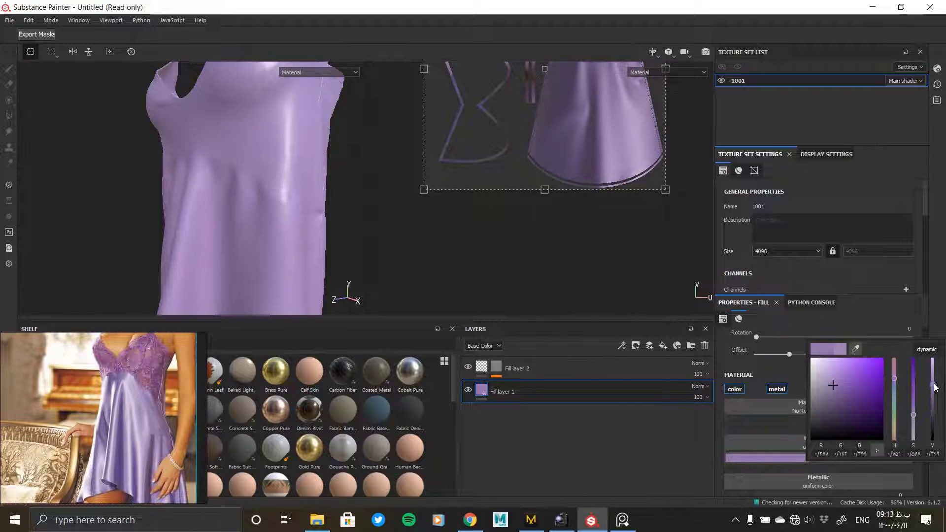
- Fine-tune the brightness of Fill layer 1's purple base color and check the shade around the dress
drag(934, 388, 935, 385)
click(720, 349)
alt+drag(134, 201, 230, 223)
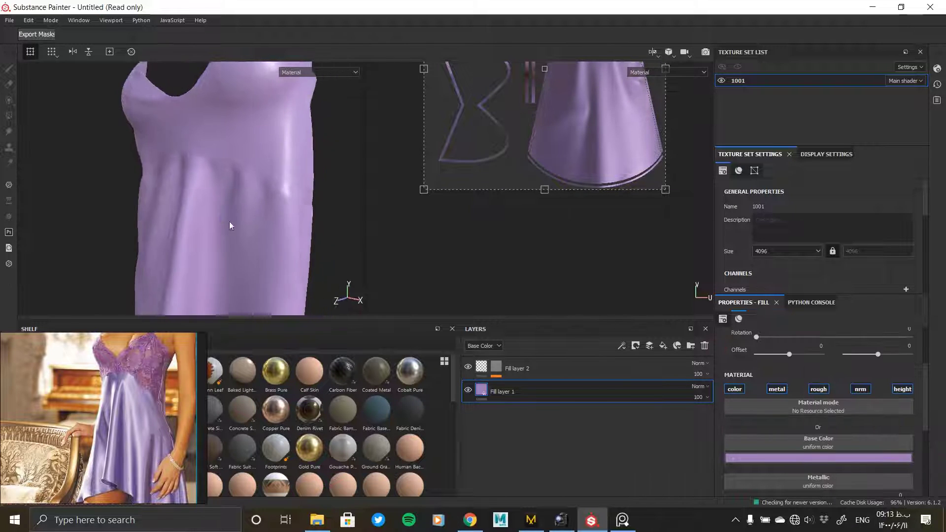
alt+right_drag(230, 224, 285, 201)
alt+drag(286, 201, 281, 173)
alt+right_drag(281, 173, 194, 198)
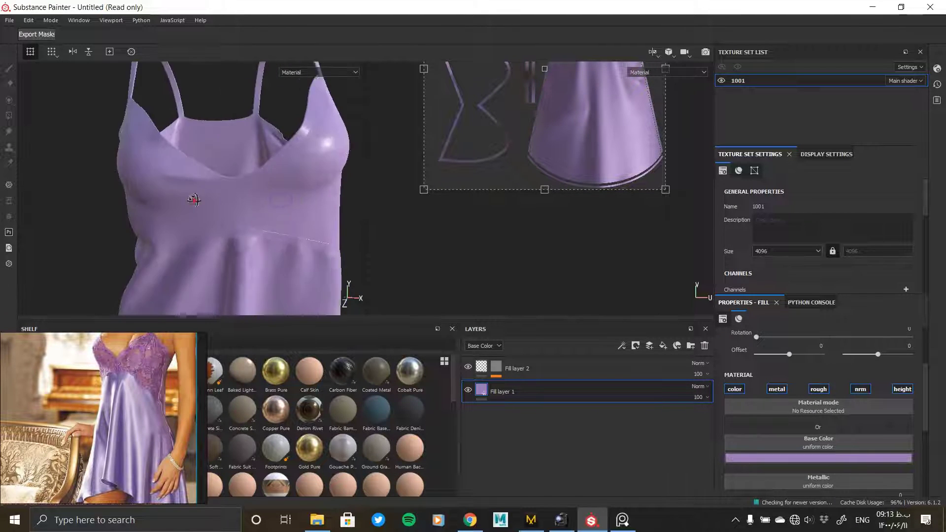
alt+drag(195, 199, 207, 222)
alt+right_drag(207, 222, 180, 228)
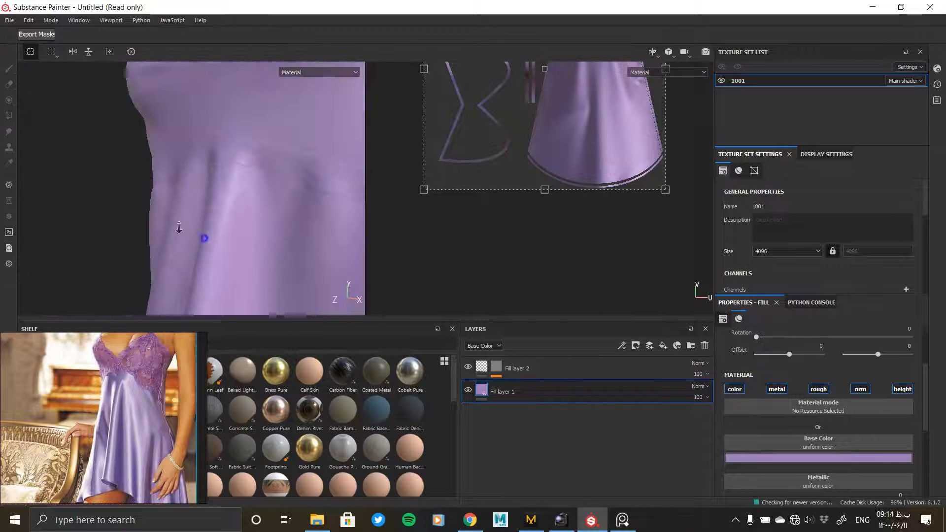
alt+drag(180, 228, 163, 226)
- Try an Ior channel on Fill layer 1 at different values, including about 0.57, and remove the channel from the texture set
scroll(906, 275, down, 1)
click(906, 261)
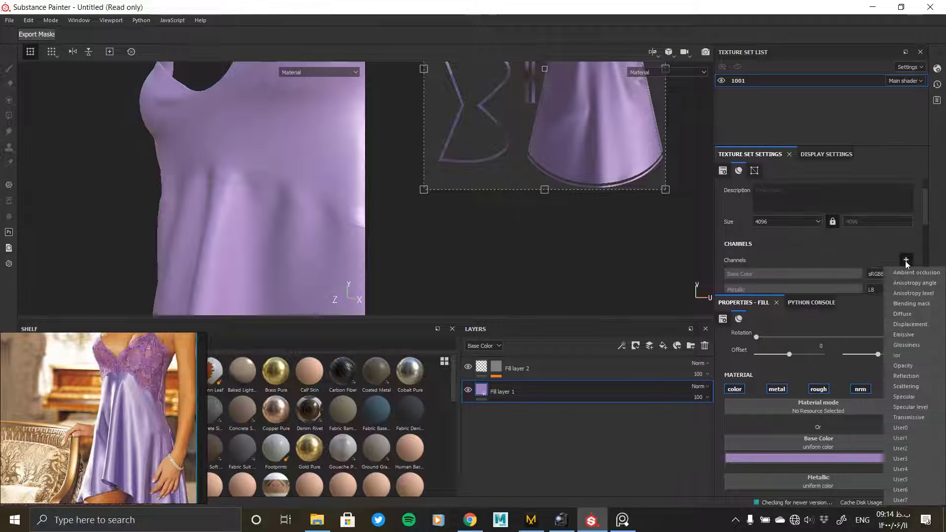
click(906, 357)
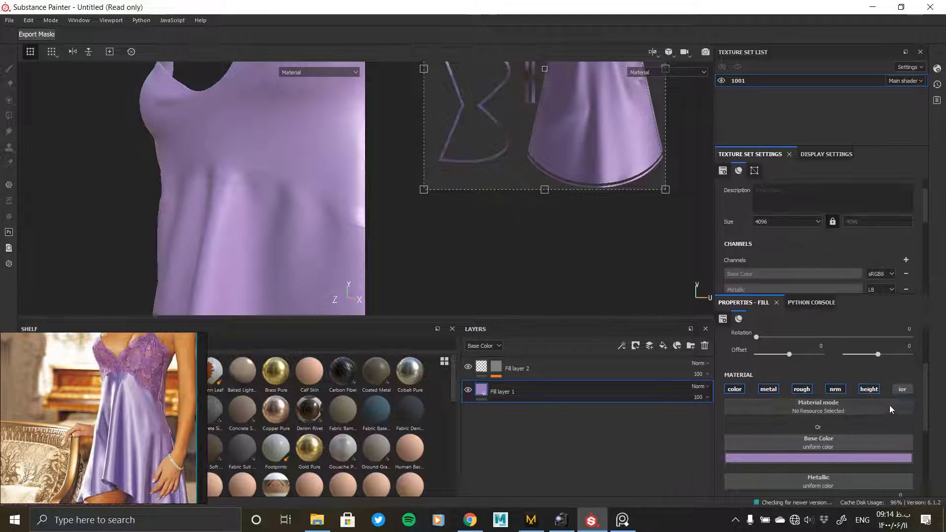
scroll(779, 412, down, 3)
scroll(778, 412, down, 2)
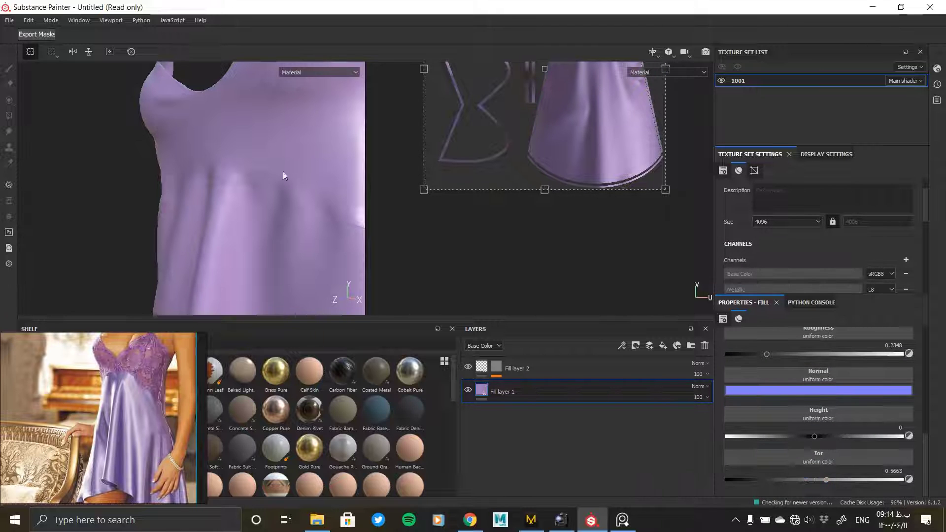
alt+drag(283, 172, 197, 168)
alt+middle_drag(269, 226, 280, 243)
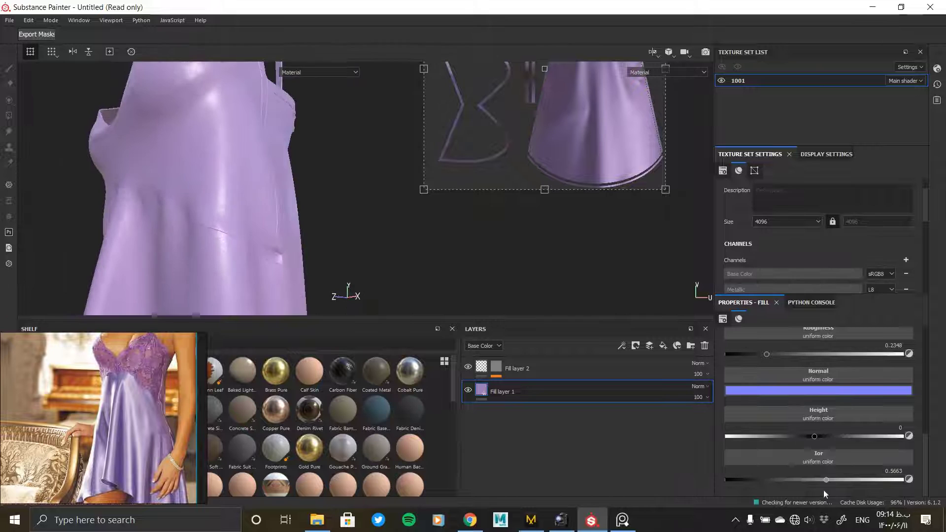
click(884, 478)
scroll(881, 286, down, 1)
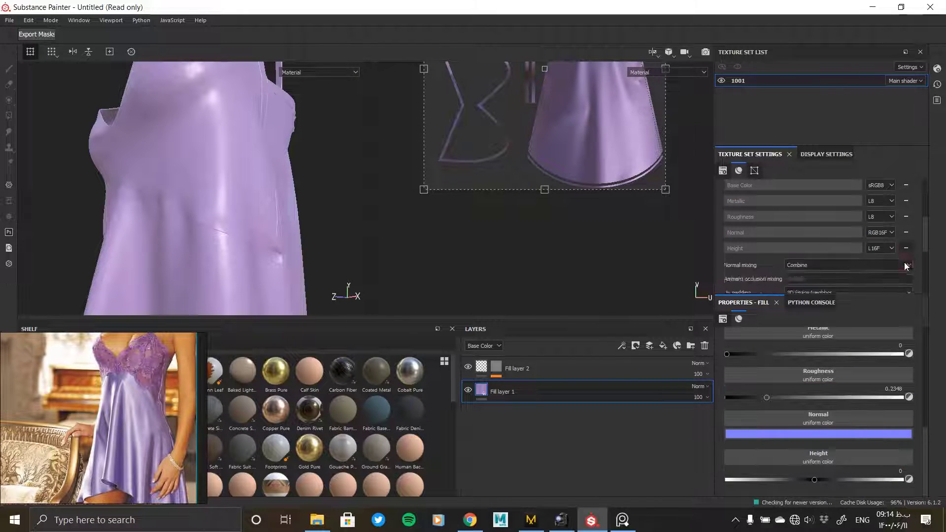
- Try a Reflection channel on Fill layer 1 at about 0.65 and remove it from the texture set
click(906, 231)
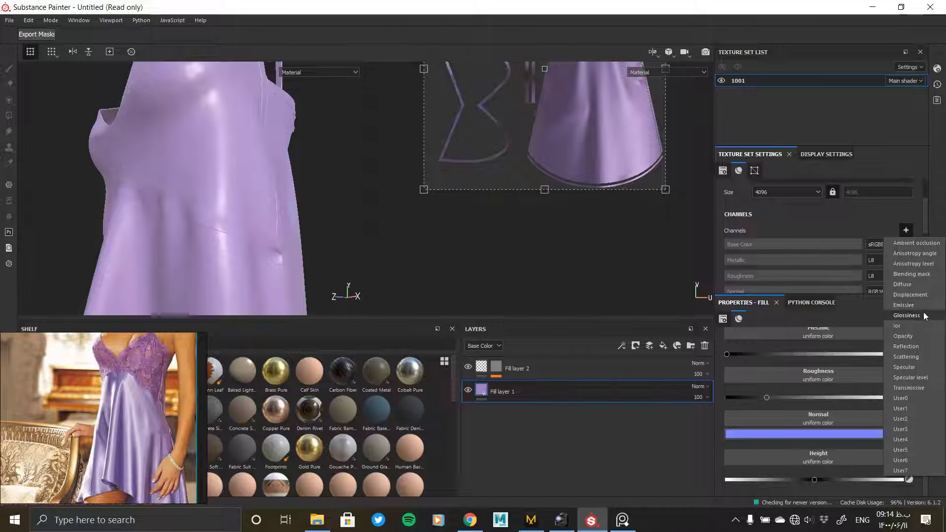
click(919, 338)
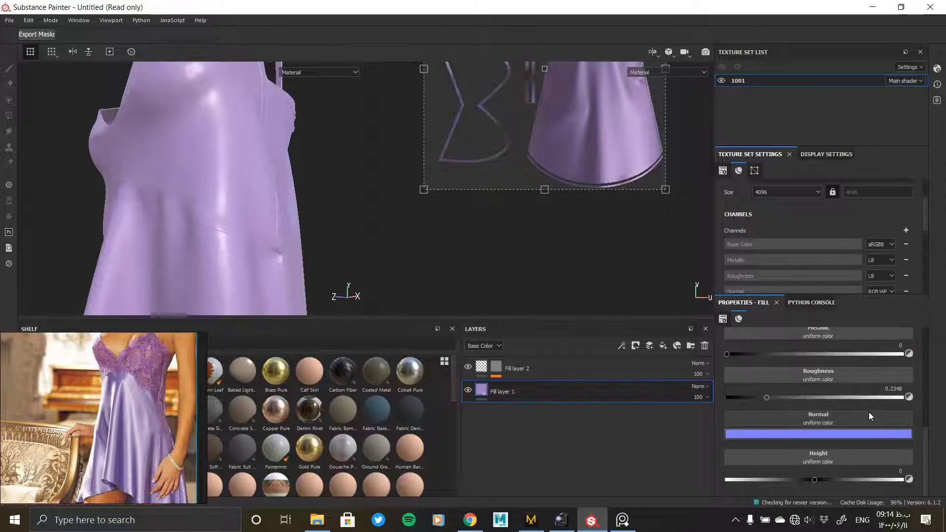
scroll(835, 374, up, 1)
scroll(867, 364, up, 2)
scroll(868, 409, down, 6)
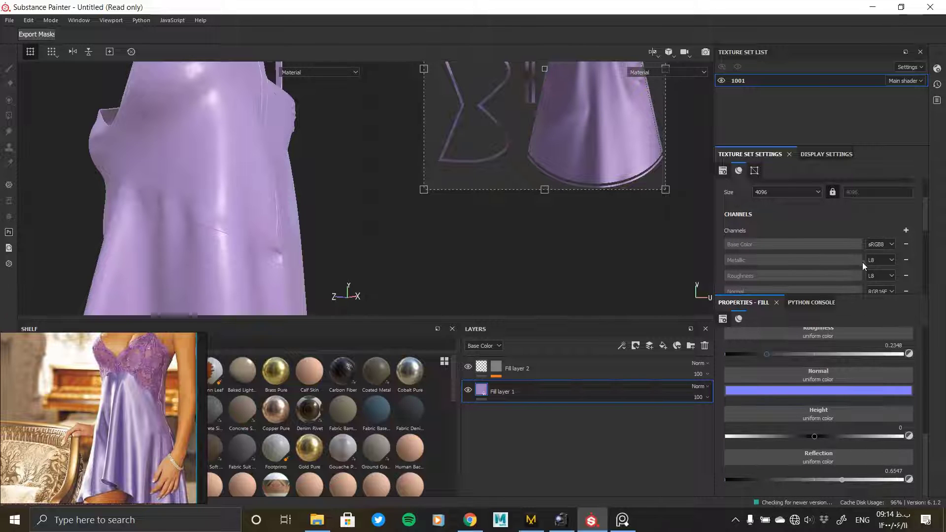
scroll(859, 267, down, 3)
click(905, 237)
- Raise Fill layer 1's roughness to about 0.35 while judging the grain in the bodice highlight
alt+drag(227, 188, 246, 188)
alt+right_drag(246, 188, 158, 140)
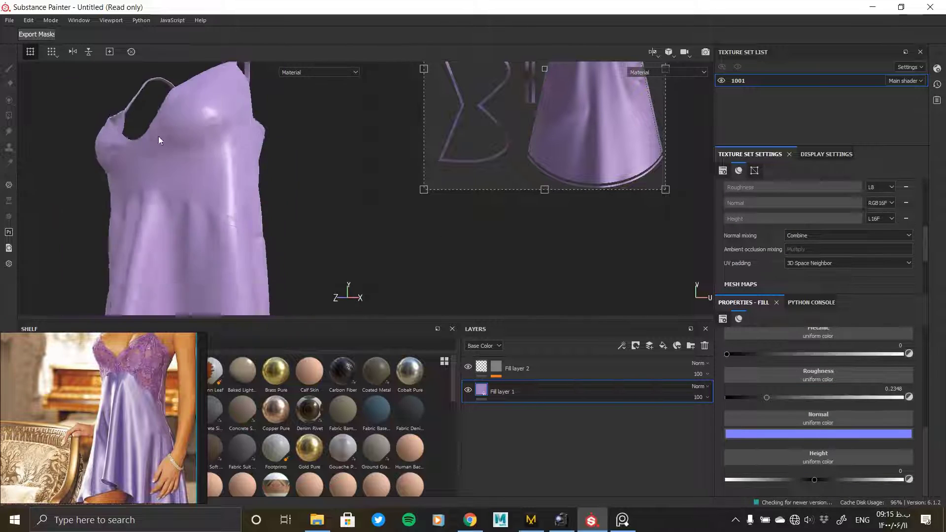
alt+drag(158, 140, 228, 163)
alt+right_drag(228, 163, 247, 207)
alt+drag(247, 206, 254, 204)
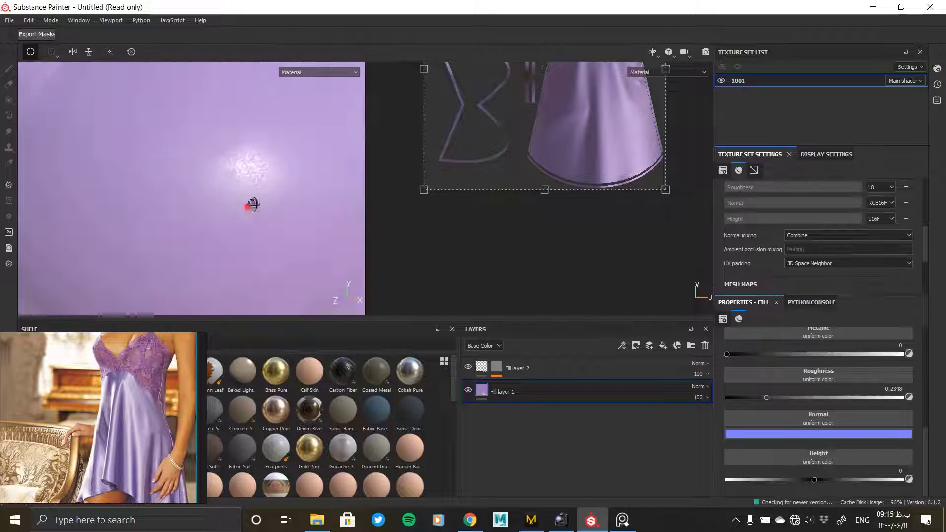
click(773, 398)
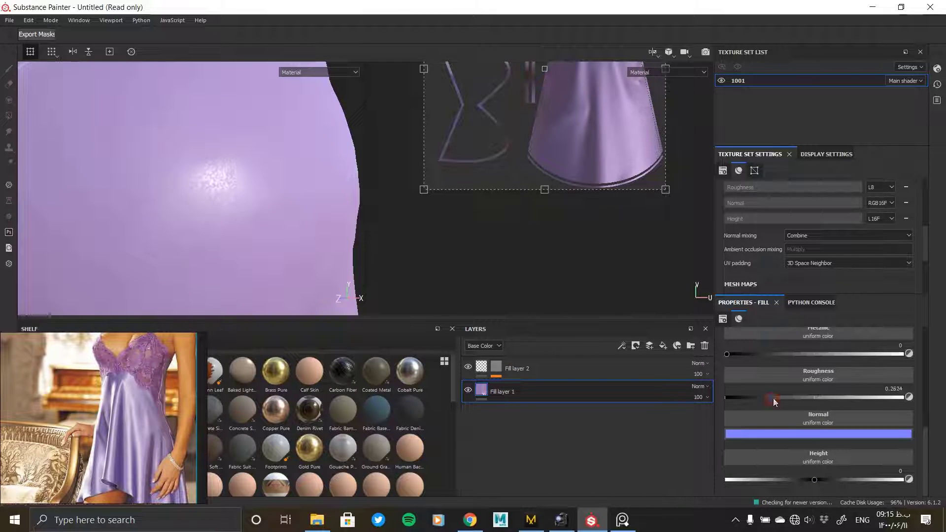
mouse_move(773, 398)
mouse_down()
mouse_move(879, 391)
mouse_move(729, 391)
mouse_move(786, 389)
mouse_up()
double_click(541, 396)
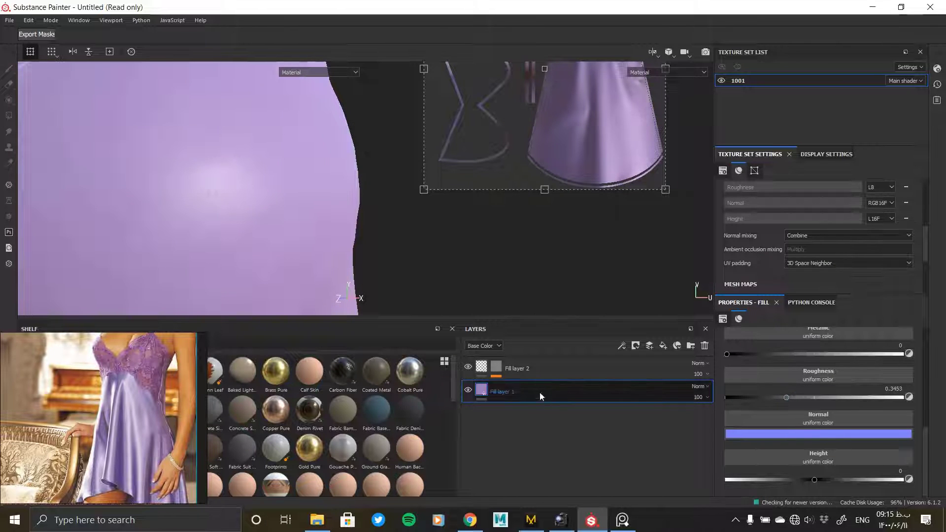
key(Return)
- Test a roughness of about 0.51 on Fill layer 2, and settle on about 0.18 for glossier noise
mouse_move(501, 371)
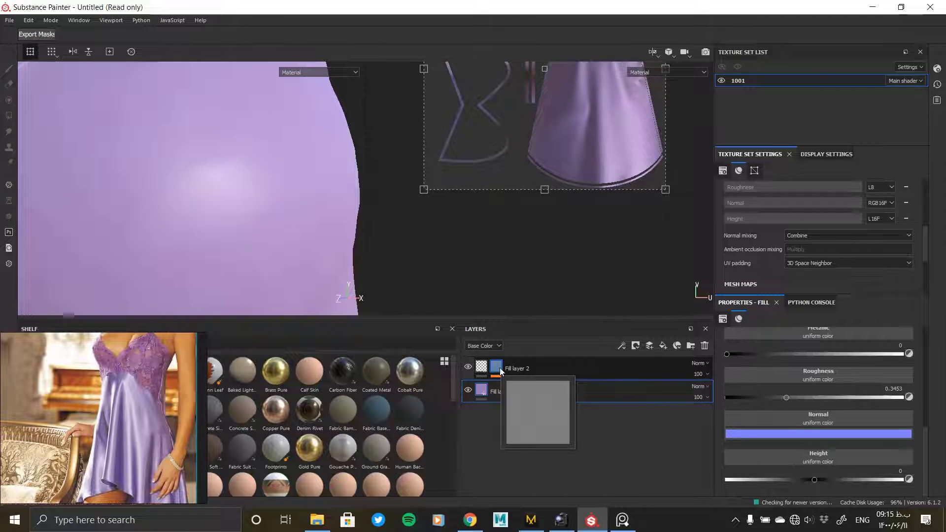
click(497, 370)
mouse_move(798, 424)
mouse_down()
mouse_move(757, 423)
mouse_move(816, 423)
mouse_up()
alt+drag(126, 241, 173, 230)
alt+right_drag(173, 230, 213, 173)
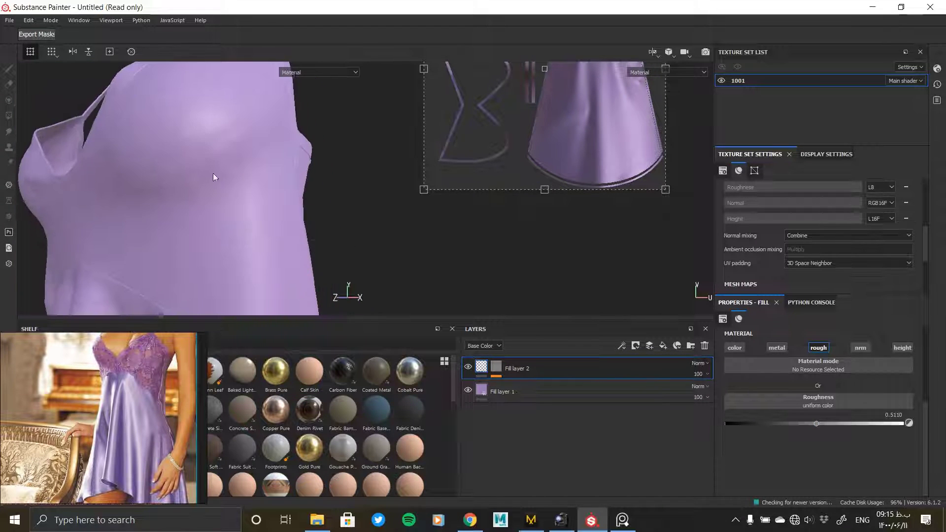
drag(761, 421, 756, 418)
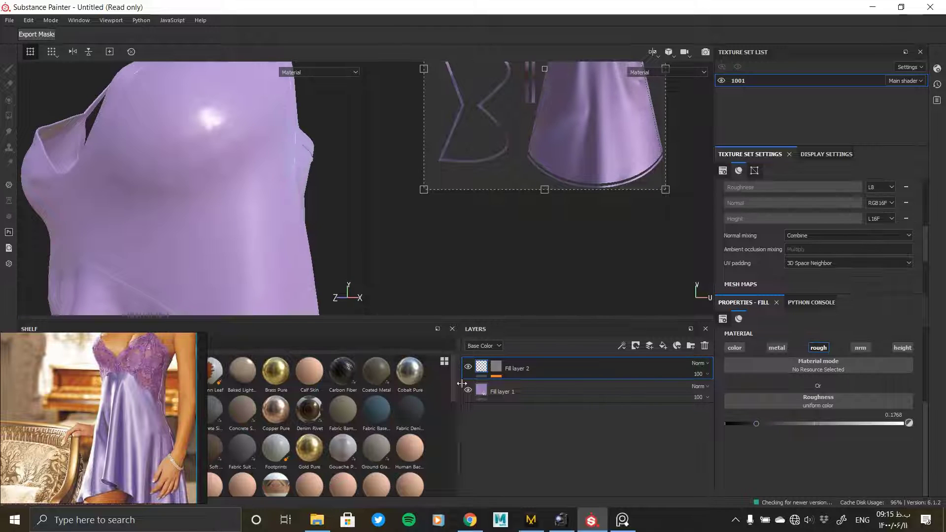
- Adjust Fill layer 1's roughness to about 0.27 while checking the highlights along the skirt folds
click(498, 392)
scroll(776, 464, down, 2)
drag(797, 445, 806, 446)
alt+drag(207, 211, 230, 210)
alt+middle_drag(230, 210, 229, 121)
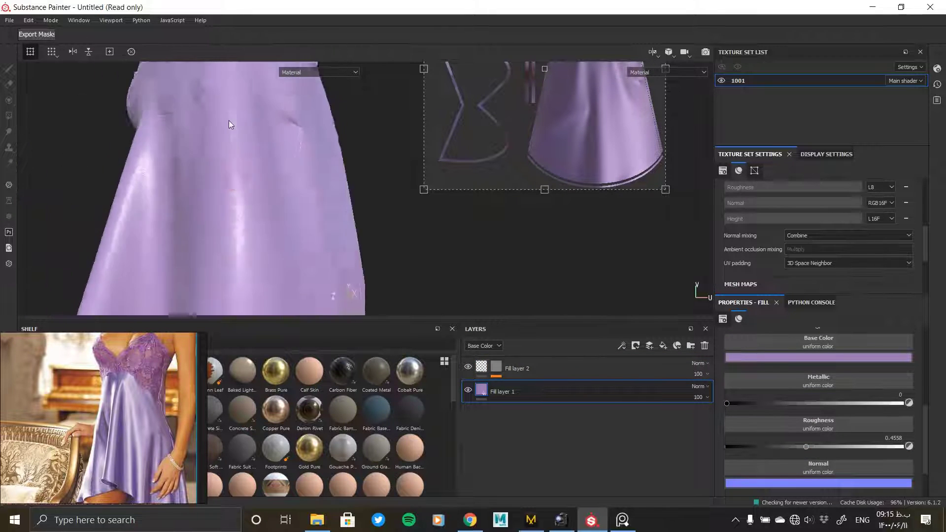
alt+right_drag(229, 121, 256, 189)
alt+drag(255, 189, 263, 191)
drag(809, 445, 783, 448)
alt+drag(180, 174, 180, 195)
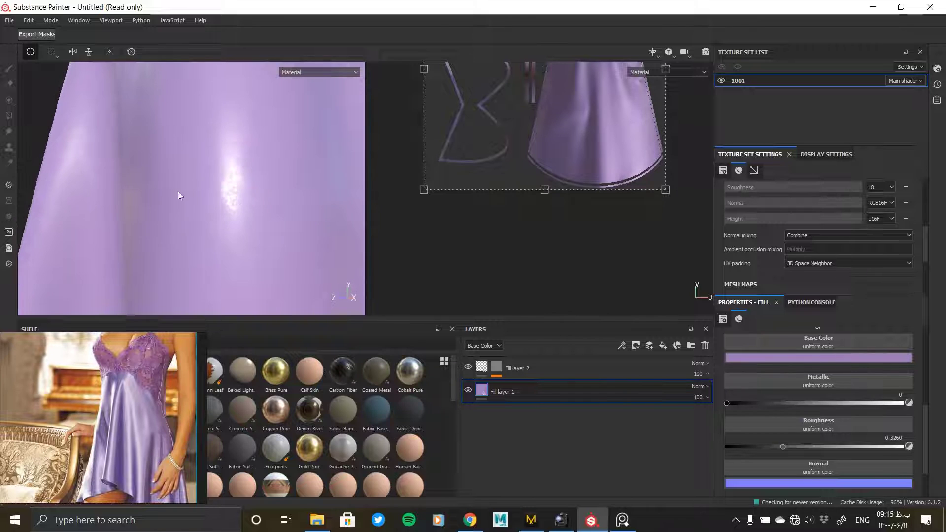
mouse_move(780, 445)
mouse_down()
mouse_move(793, 445)
mouse_move(734, 443)
mouse_move(773, 440)
mouse_up()
- Compare the dress's folds and sheen with a close-up of the satin in the reference photo
scroll(290, 248, down, 3)
alt+right_drag(356, 185, 244, 234)
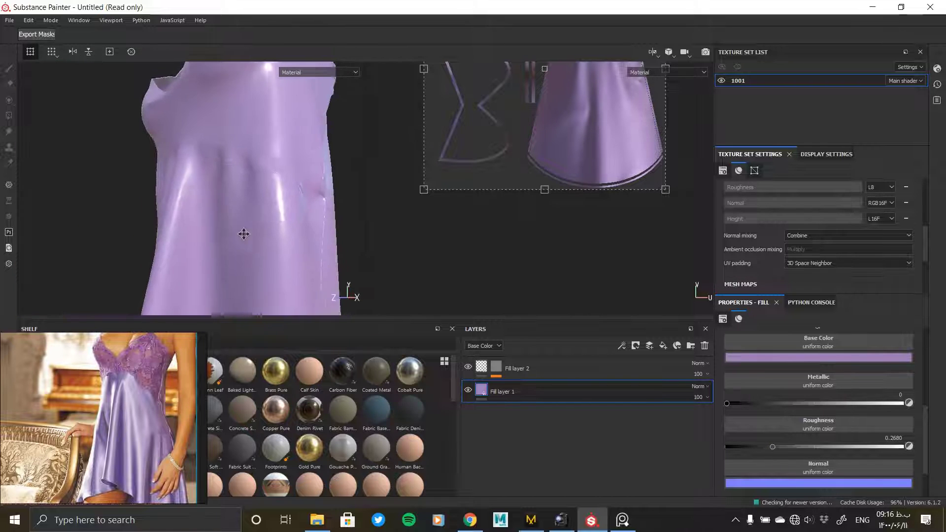
alt+middle_drag(244, 234, 237, 255)
scroll(113, 441, up, 5)
middle_drag(171, 402, 49, 408)
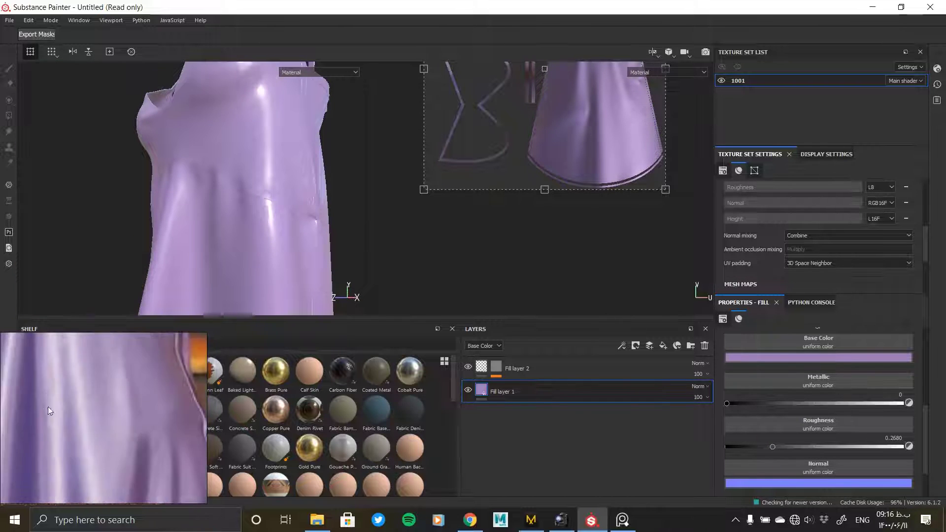
scroll(98, 398, down, 5)
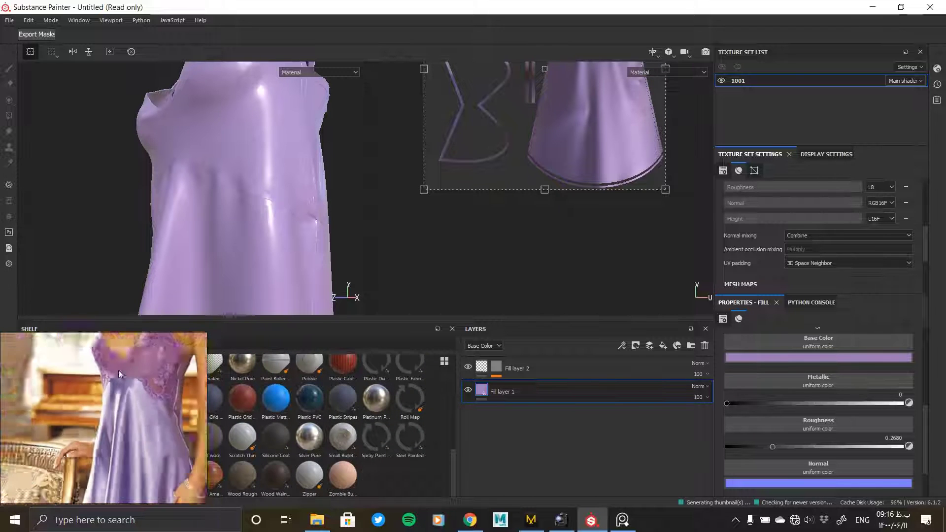
scroll(146, 418, up, 5)
- Add a third fill layer with a black mask and put a fill effect on that mask
click(664, 345)
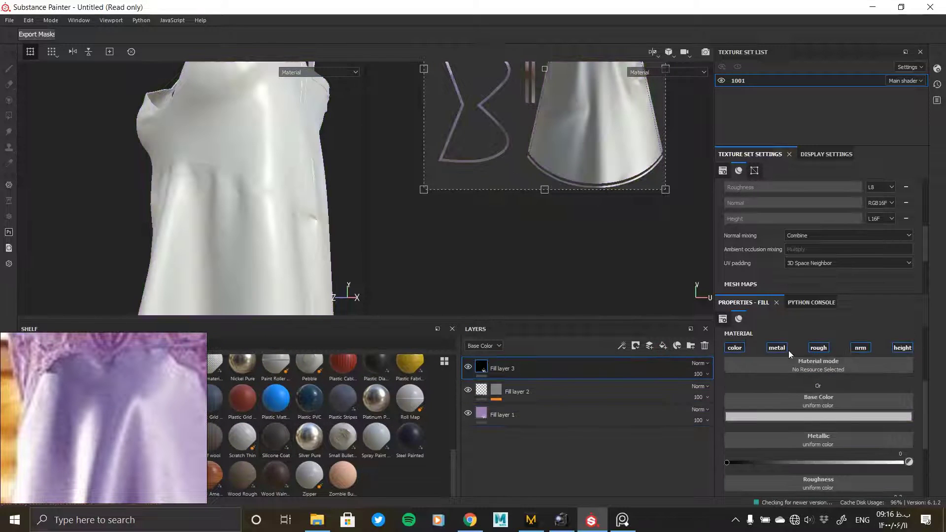
right_click(490, 369)
click(562, 17)
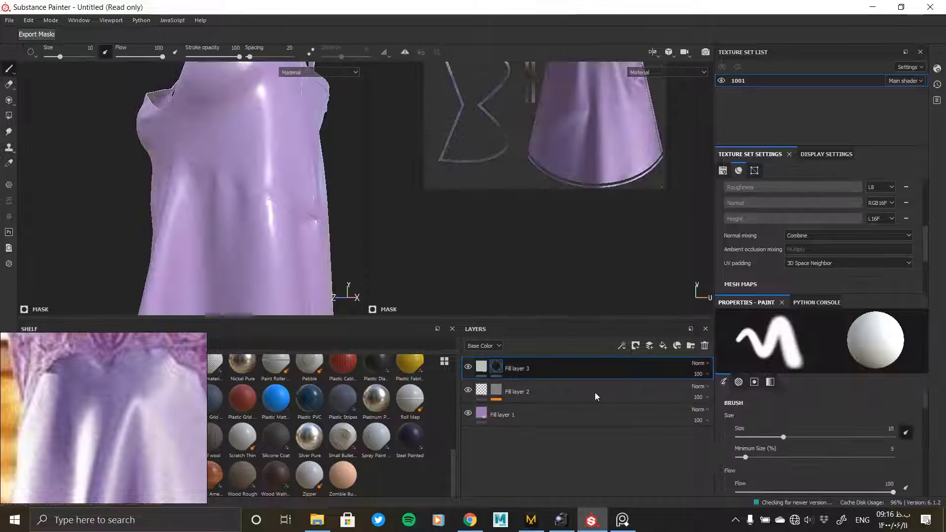
right_click(495, 365)
click(527, 289)
- Browse the procedural textures and assign Dirt 5 as the grayscale source of Fill layer 3's mask fill
click(818, 350)
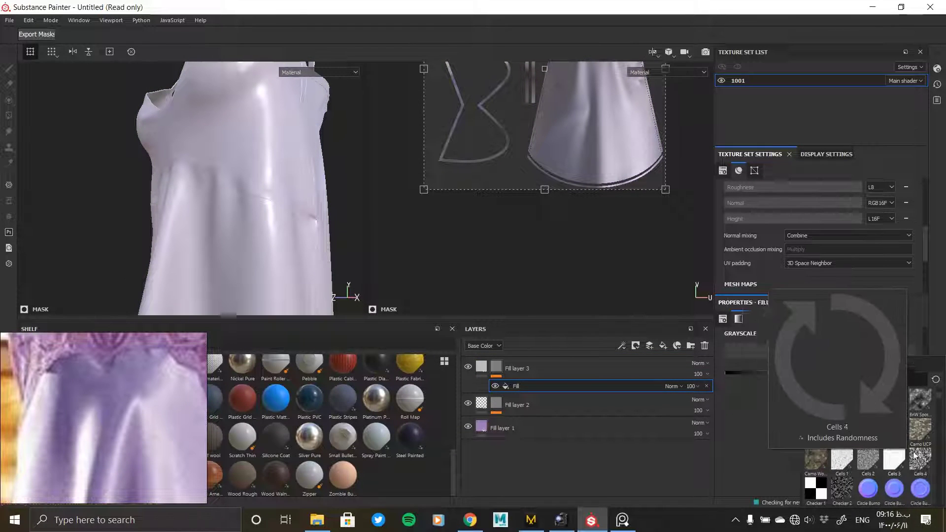
mouse_move(879, 440)
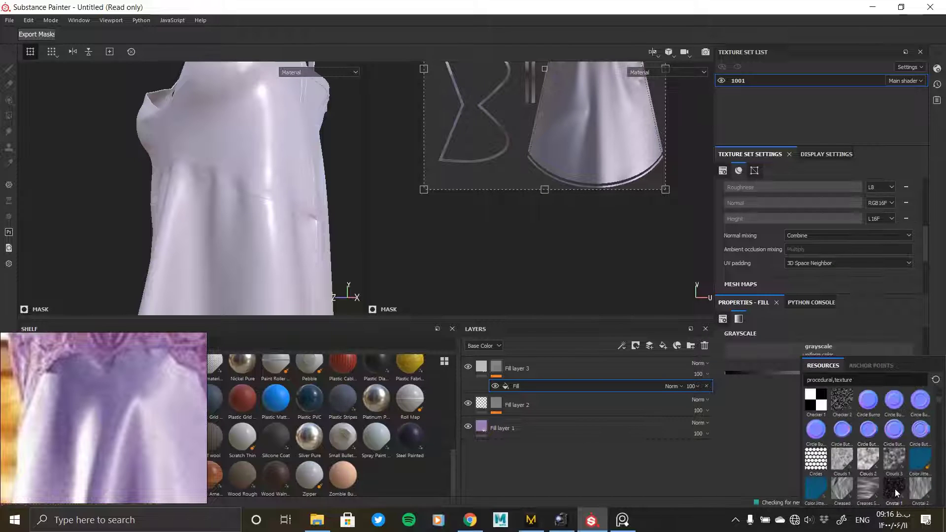
scroll(894, 489, down, 3)
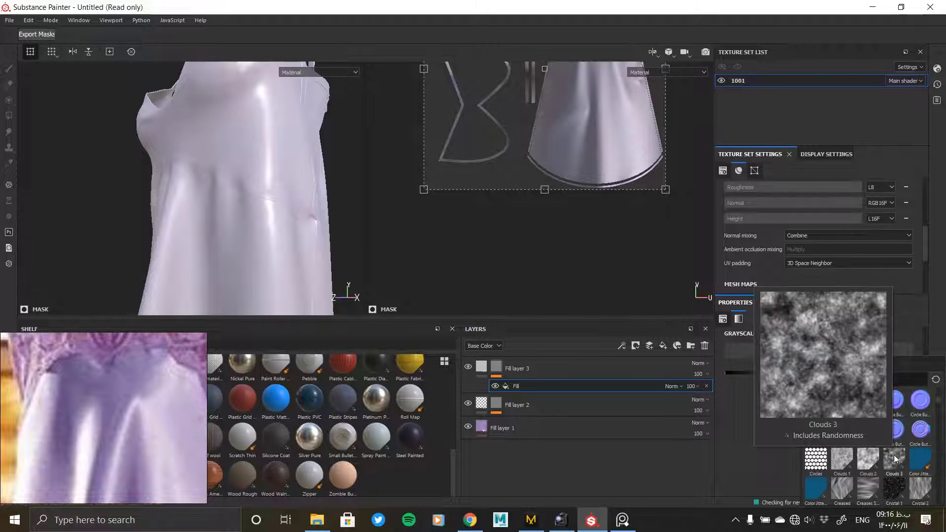
mouse_move(895, 489)
scroll(895, 490, down, 3)
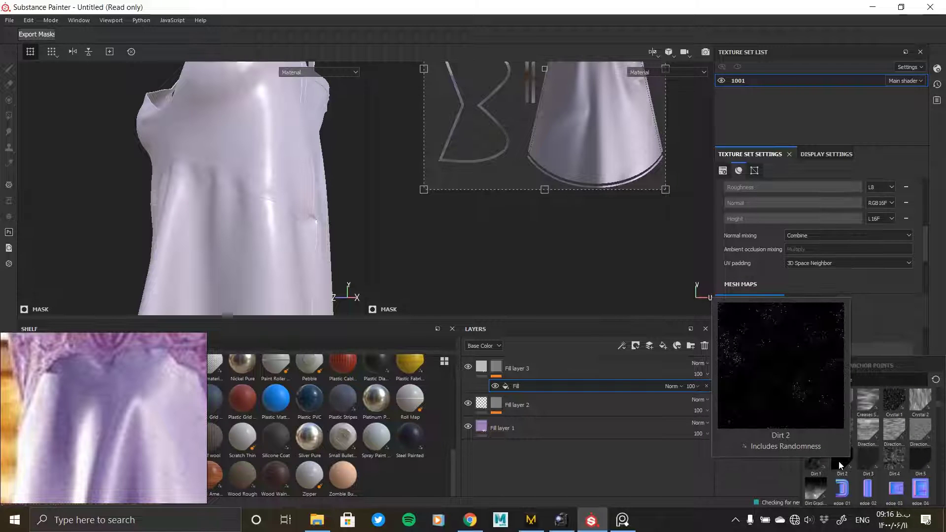
click(920, 463)
- Set the noise scale of the Dirt 5 mask fill to 4
alt+right_drag(292, 151, 292, 207)
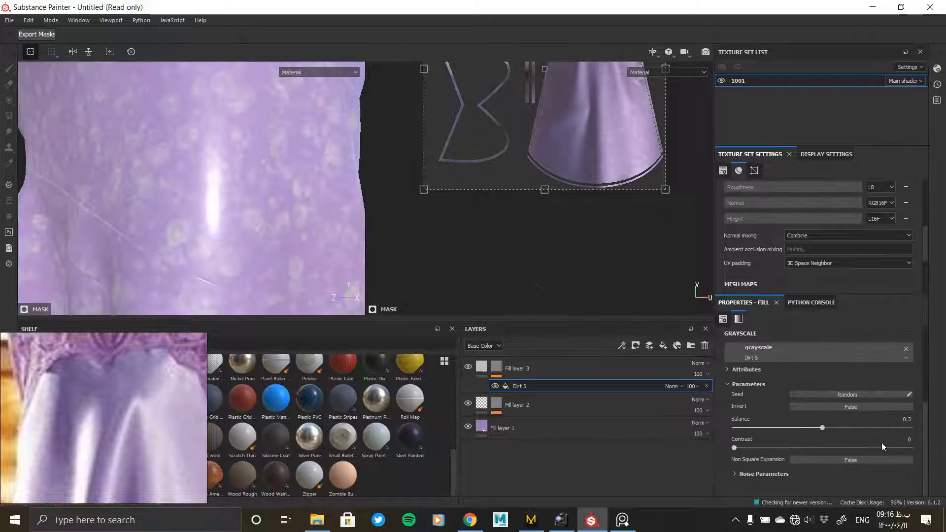
click(770, 476)
drag(784, 451, 922, 451)
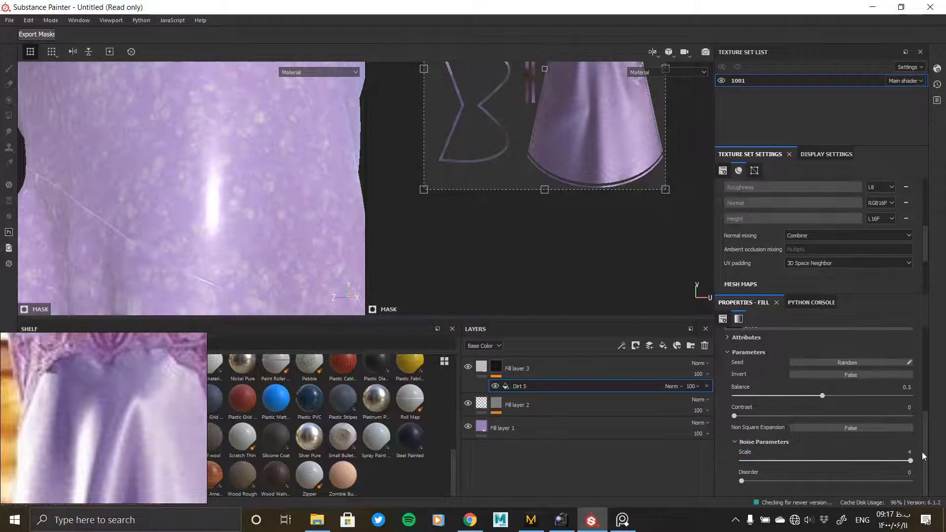
- Set the UV scale of the Dirt 5 mask fill on Fill layer 3 to 5
scroll(776, 447, up, 3)
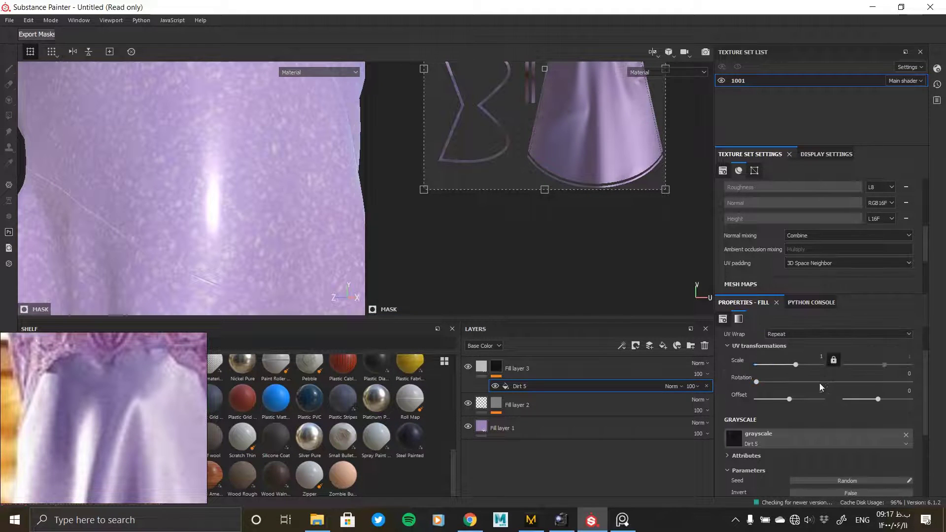
key(Return)
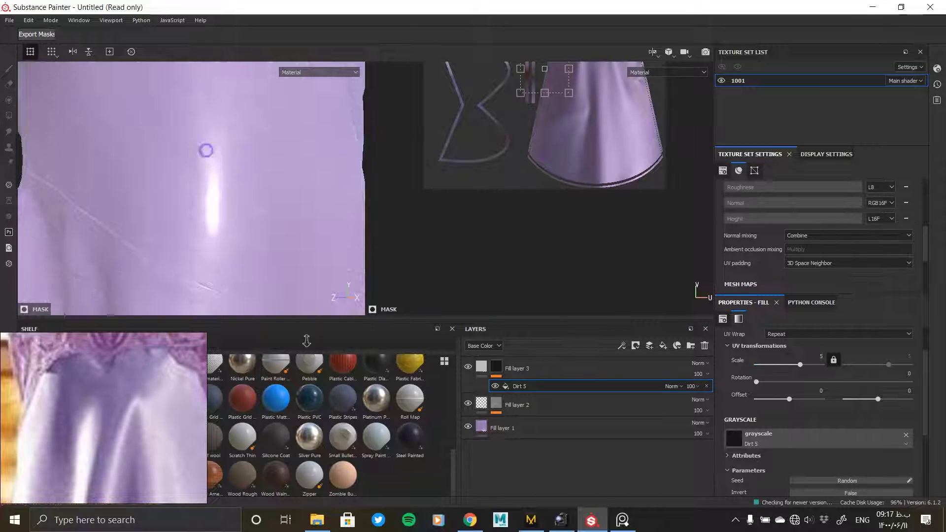
- Sample Fill layer 1's purple as the base color of Fill layer 3 and darken it to a deep purple
click(481, 368)
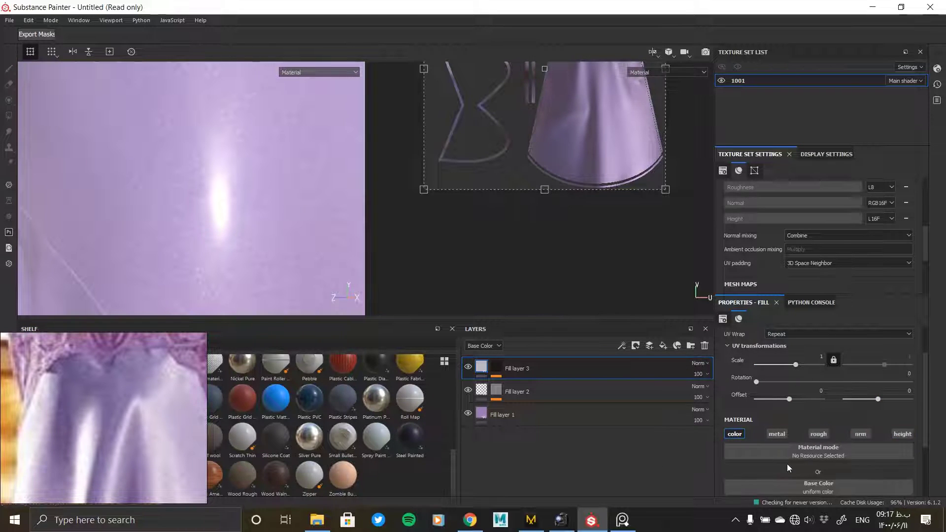
scroll(787, 463, down, 1)
click(818, 474)
drag(833, 360, 484, 412)
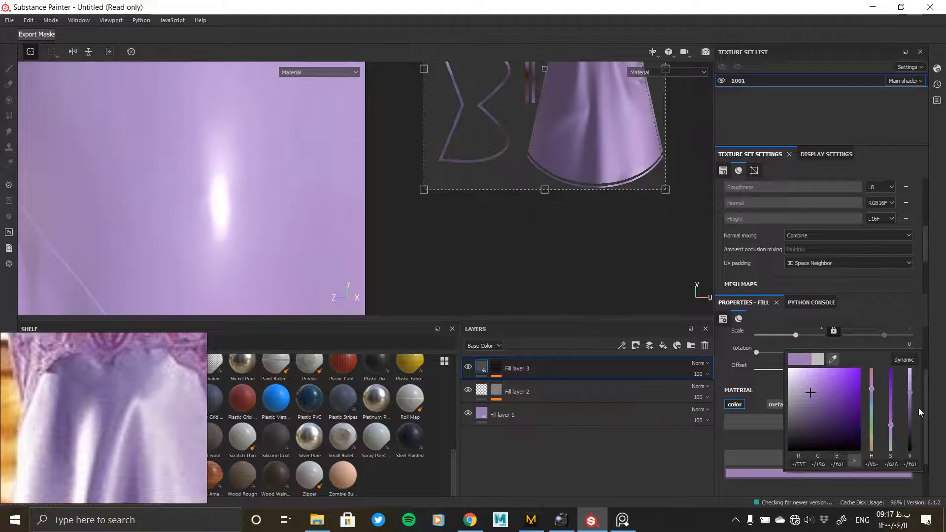
click(909, 397)
drag(909, 397, 910, 416)
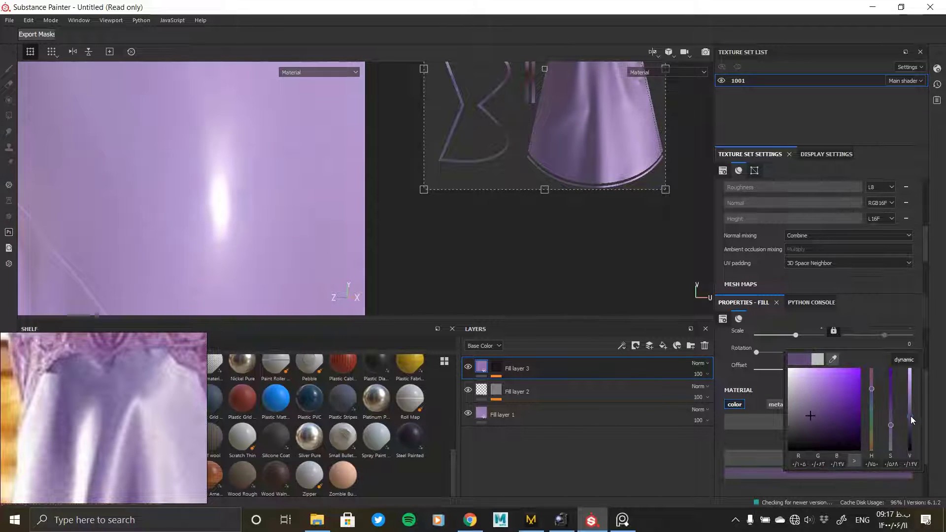
- Hide Fill layer 2 and raise the roughness of Fill layer 1 to about 0.348
scroll(201, 115, down, 5)
alt+drag(173, 128, 295, 207)
scroll(177, 162, down, 2)
scroll(178, 162, down, 3)
alt+middle_drag(212, 146, 263, 77)
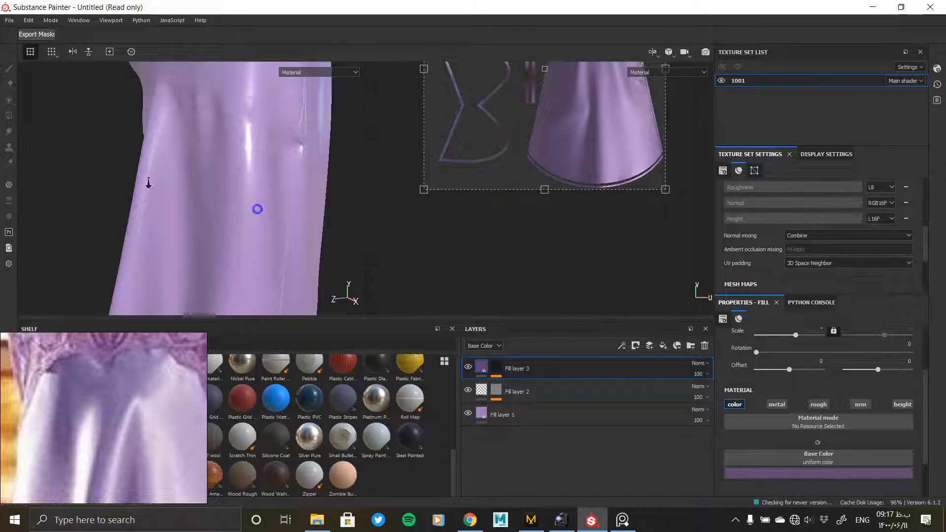
alt+drag(148, 184, 247, 182)
click(554, 424)
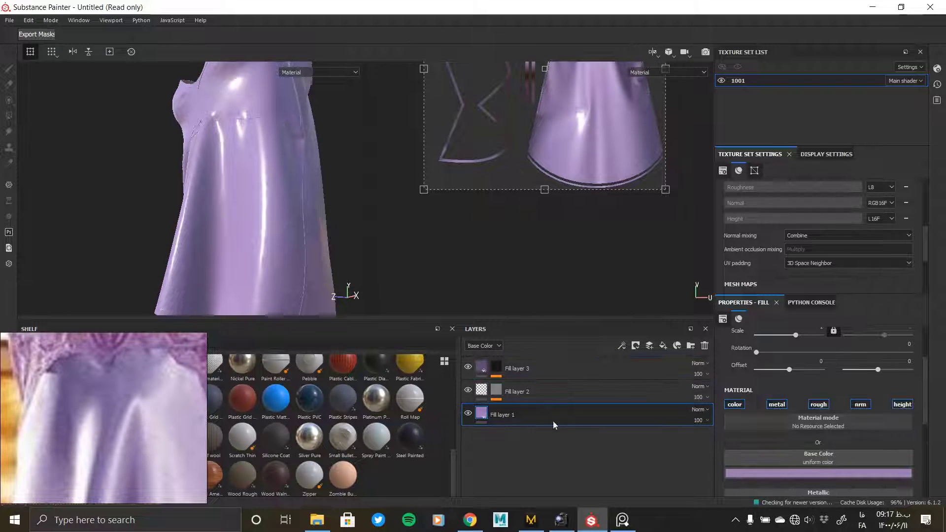
scroll(838, 440, down, 3)
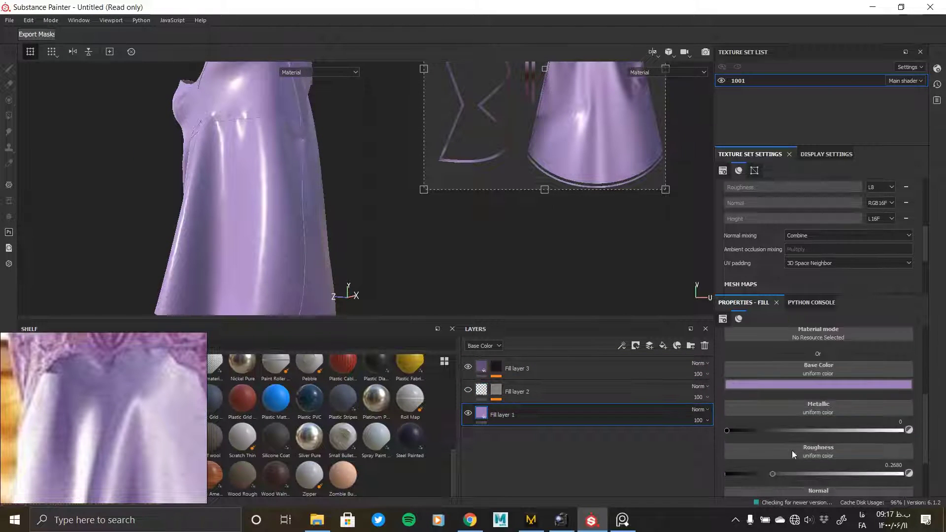
mouse_move(789, 471)
mouse_down()
mouse_move(812, 465)
mouse_move(786, 462)
mouse_up()
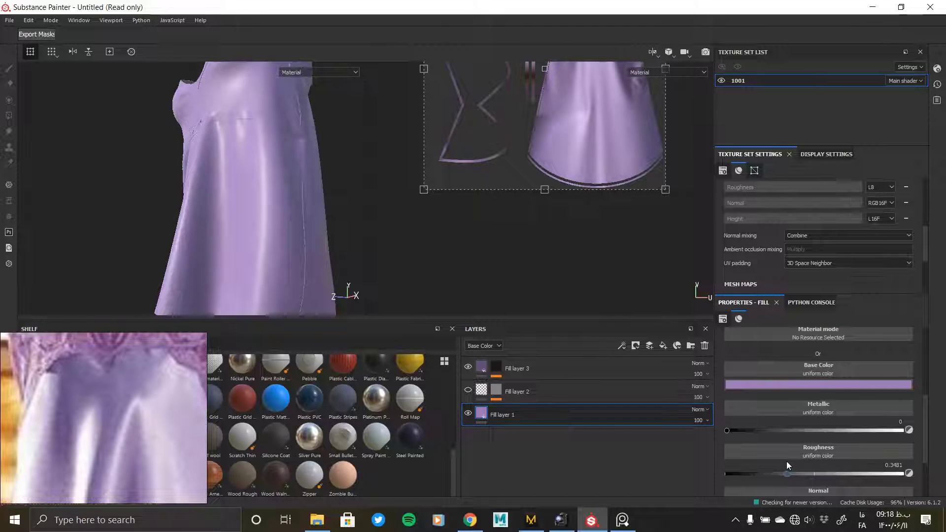
- Reduce the balance of the White Noise fill in Fill layer 2's mask to 0.24
click(483, 392)
mouse_move(760, 424)
mouse_down()
mouse_move(877, 410)
mouse_move(779, 416)
mouse_move(806, 424)
mouse_move(776, 426)
mouse_up()
click(759, 423)
alt+click(494, 393)
click(523, 409)
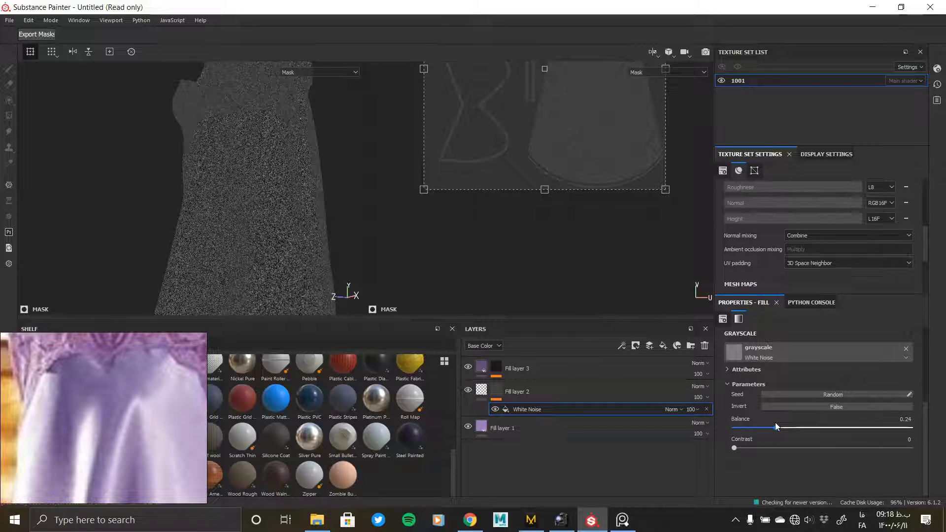
- Try low and high roughness values on Fill layer 2 and settle on a medium one
click(477, 393)
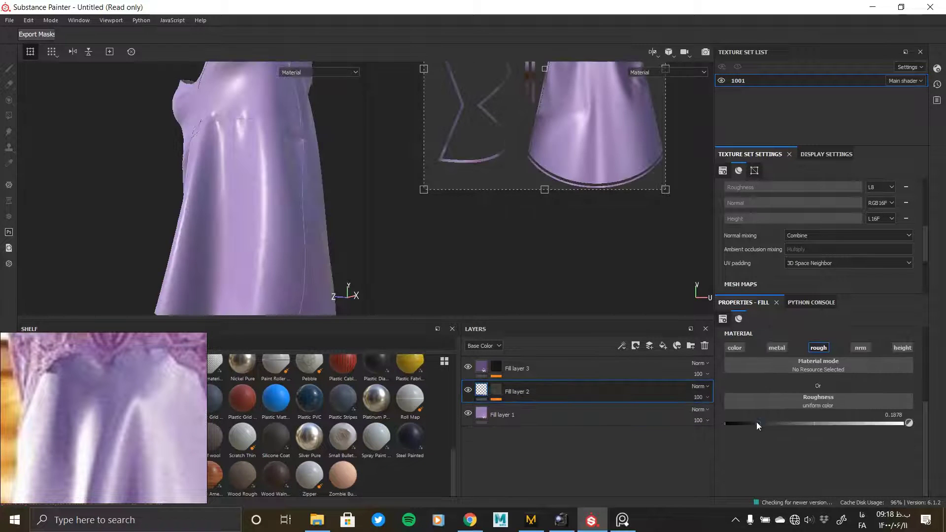
drag(728, 423, 784, 425)
click(878, 423)
click(796, 422)
- Lighten the base color of Fill layer 3 to a light purple close to the satin base
alt+right_drag(260, 244, 192, 192)
click(481, 368)
click(855, 416)
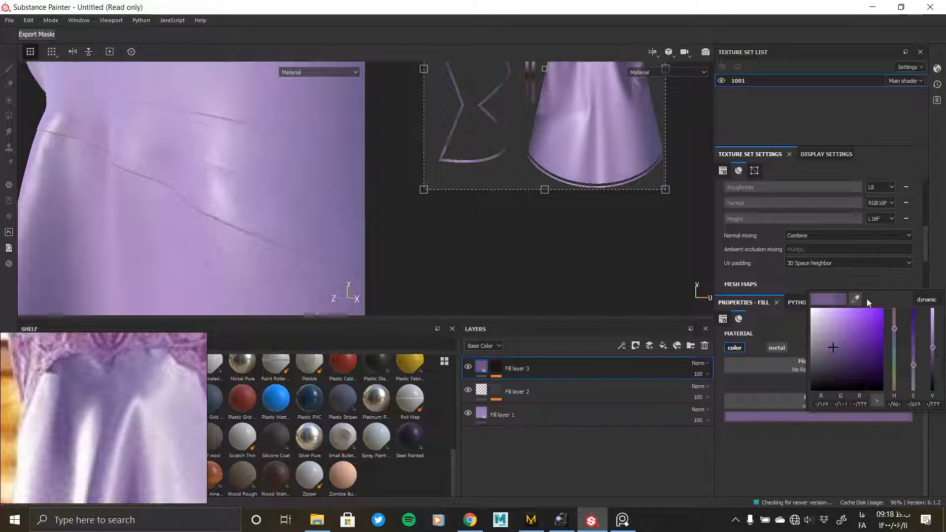
drag(933, 351, 941, 333)
alt+drag(295, 237, 384, 232)
alt+right_drag(211, 167, 155, 172)
alt+drag(232, 182, 262, 252)
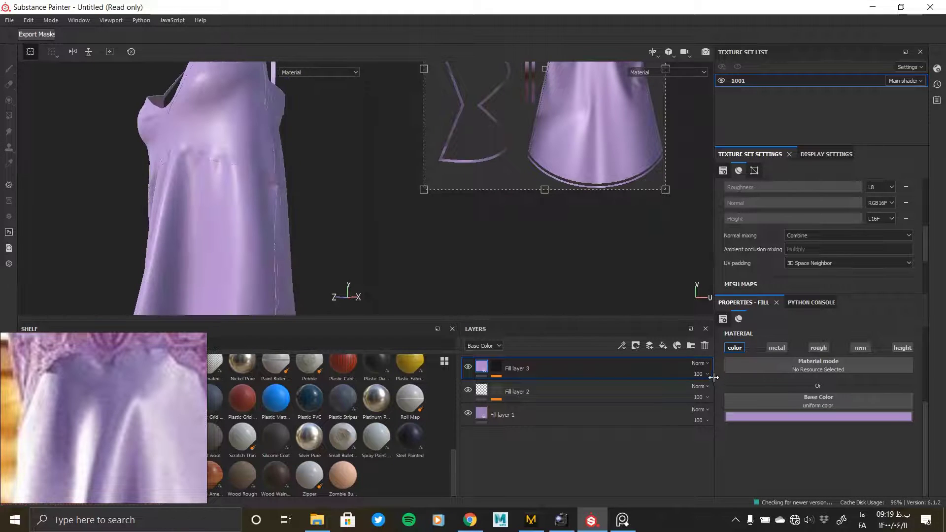
- Create a new folder and move Fill layers 1, 2 and 3 into it
click(690, 346)
click(545, 391)
shift+click(518, 436)
drag(525, 394, 500, 370)
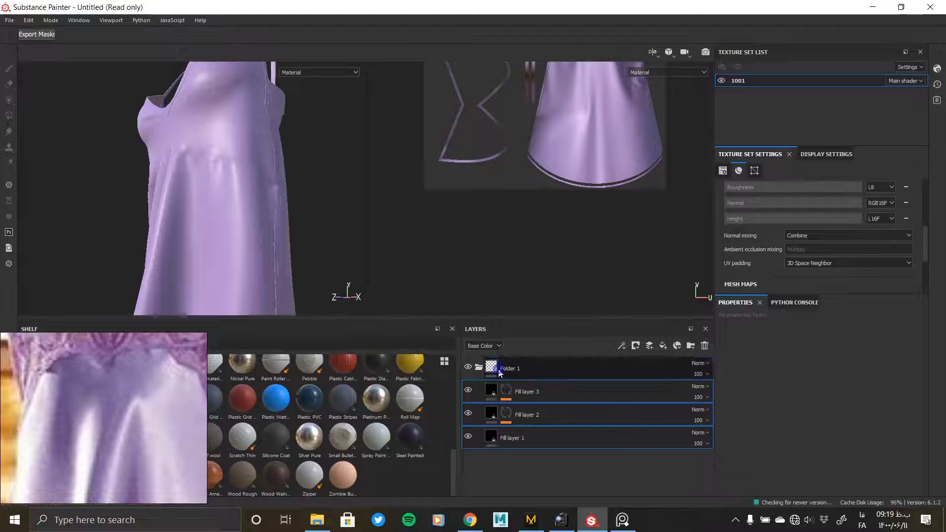
- Add a black mask to Folder 1
right_click(500, 373)
click(537, 205)
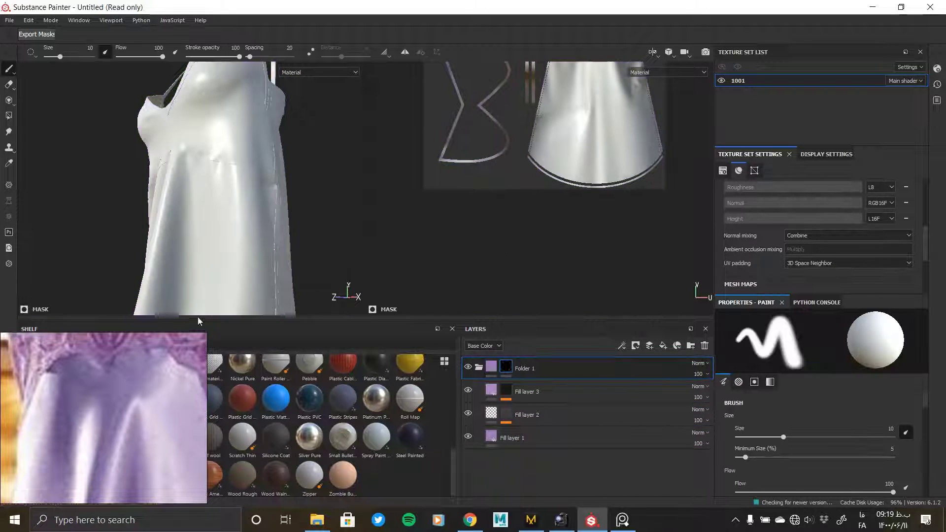
alt+drag(182, 263, 359, 268)
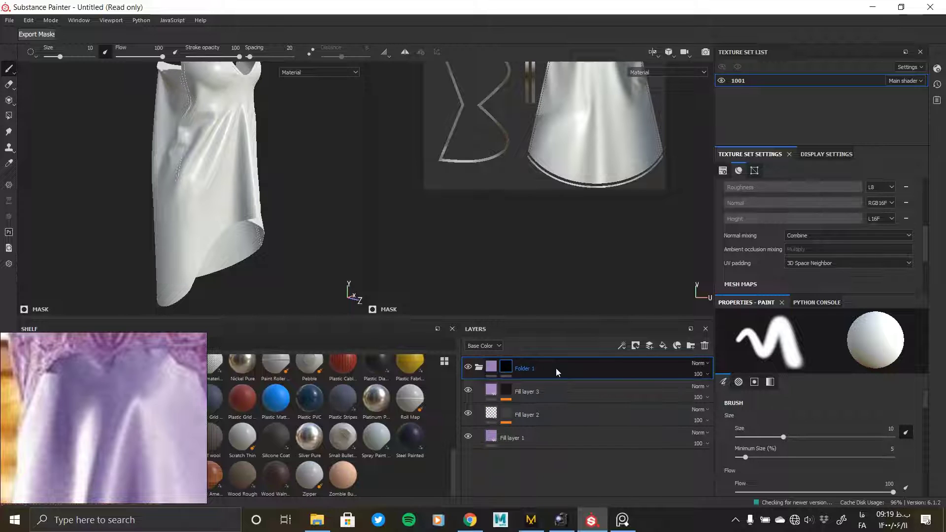
right_click(505, 369)
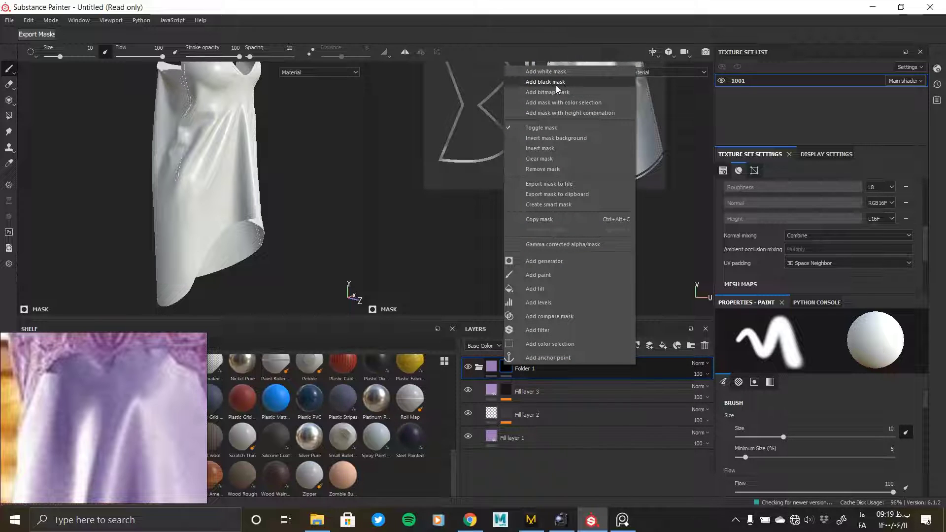
click(547, 82)
- Polygon-fill Folder 1's mask by UV island over the skirt, back, straps and trims, leaving out the bust panels
key(4)
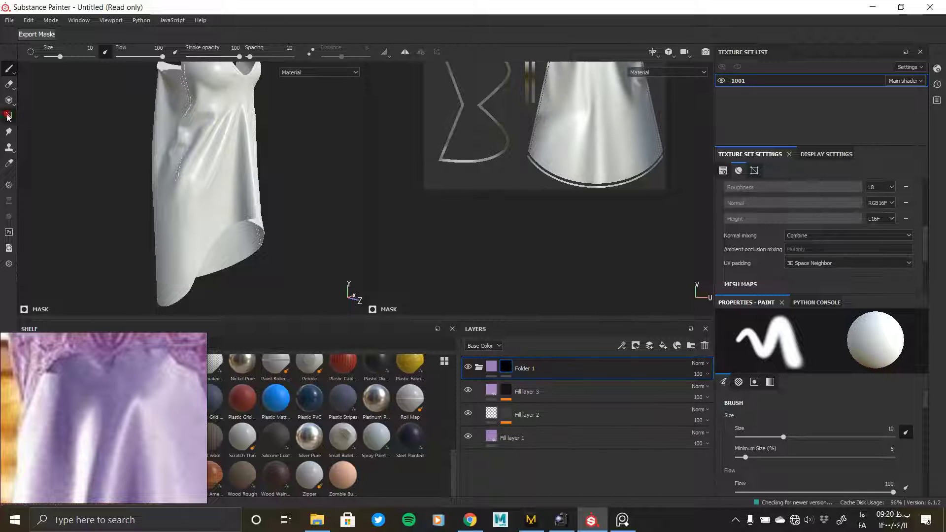
alt+drag(311, 210, 169, 179)
click(217, 198)
alt+right_drag(169, 178, 274, 287)
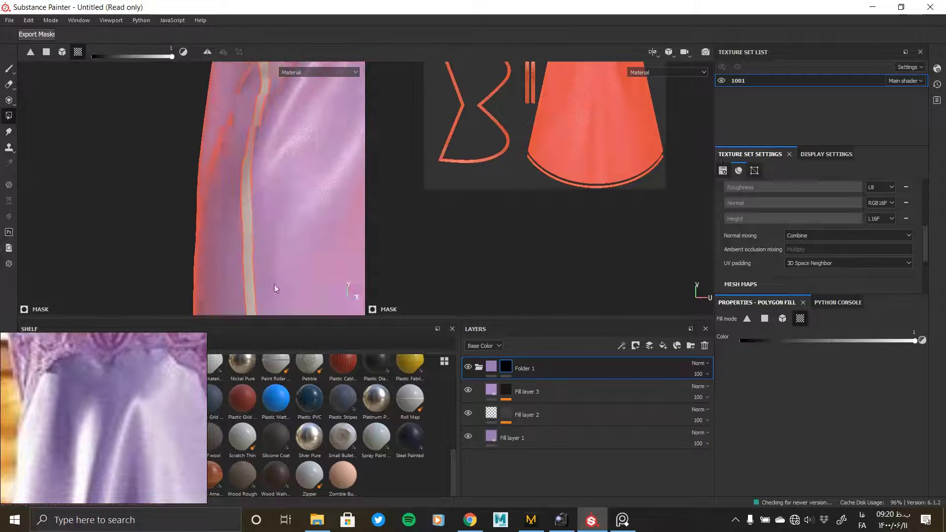
scroll(249, 210, down, 2)
alt+drag(252, 232, 276, 246)
alt+middle_drag(276, 246, 185, 200)
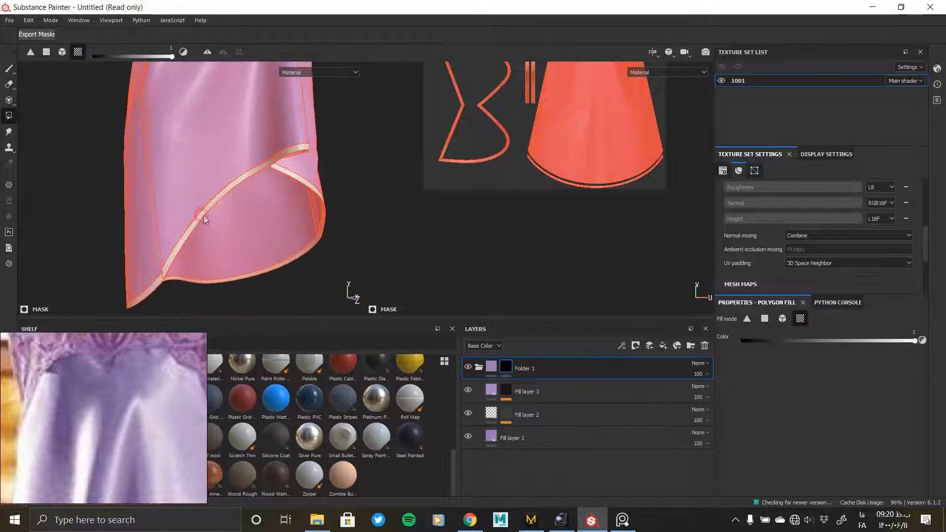
alt+drag(204, 218, 218, 179)
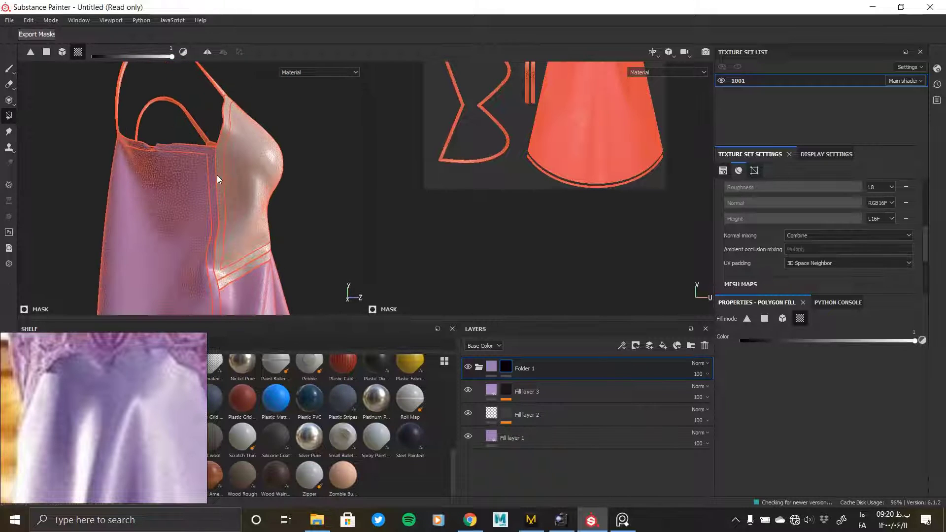
alt+drag(246, 270, 129, 288)
alt+drag(271, 256, 197, 167)
alt+drag(178, 226, 236, 194)
scroll(237, 194, up, 3)
click(494, 371)
- Examine the satin coverage around the dress and frame the lace bodice in the reference photo
scroll(233, 245, down, 3)
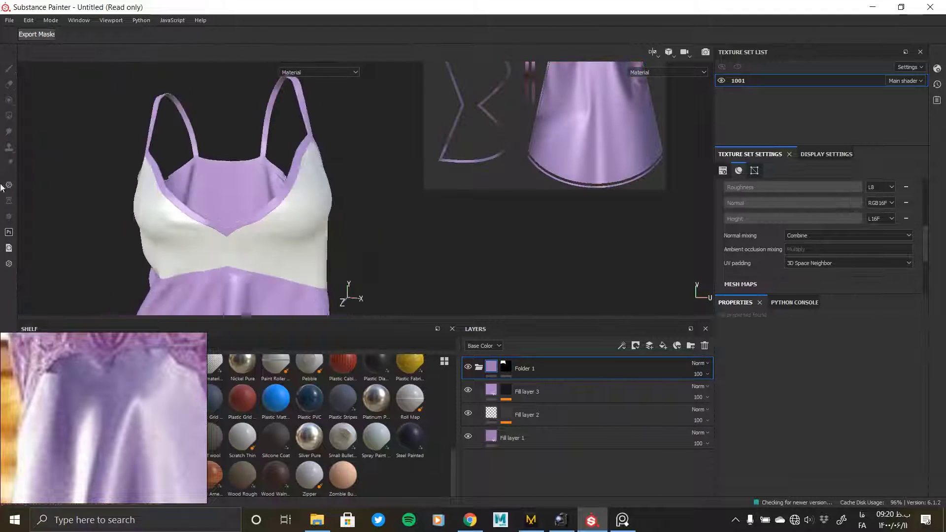
alt+middle_drag(238, 284, 220, 181)
alt+drag(219, 180, 183, 179)
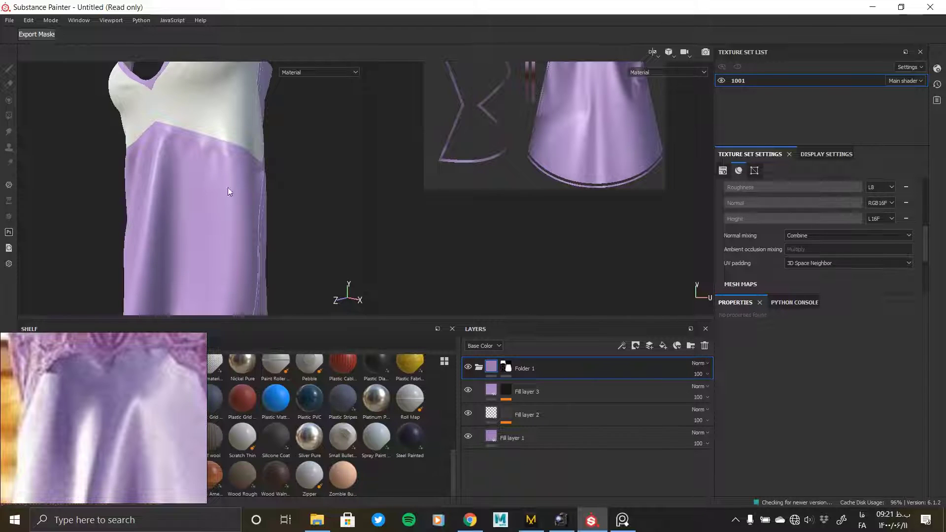
alt+drag(140, 179, 224, 186)
alt+middle_drag(225, 148, 277, 205)
alt+drag(277, 204, 123, 217)
click(131, 401)
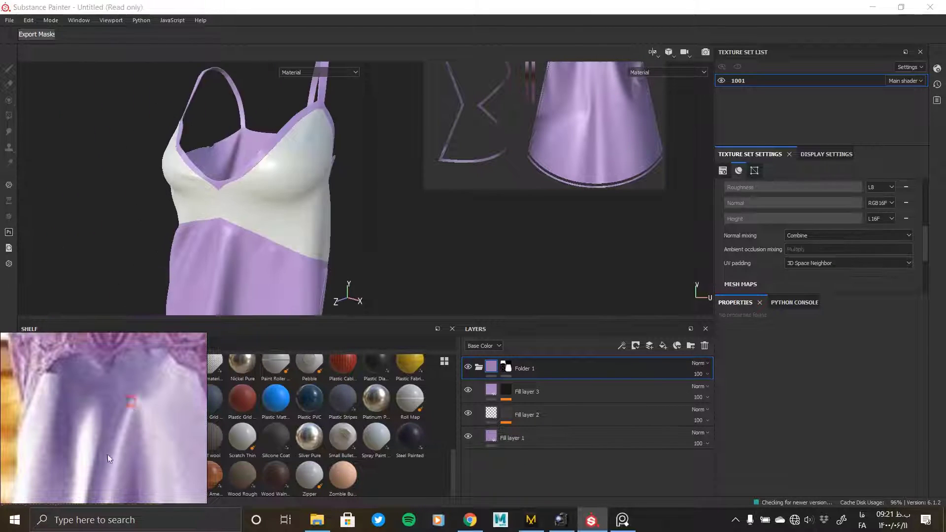
middle_drag(108, 454, 74, 502)
scroll(97, 414, down, 3)
right_drag(151, 411, 150, 435)
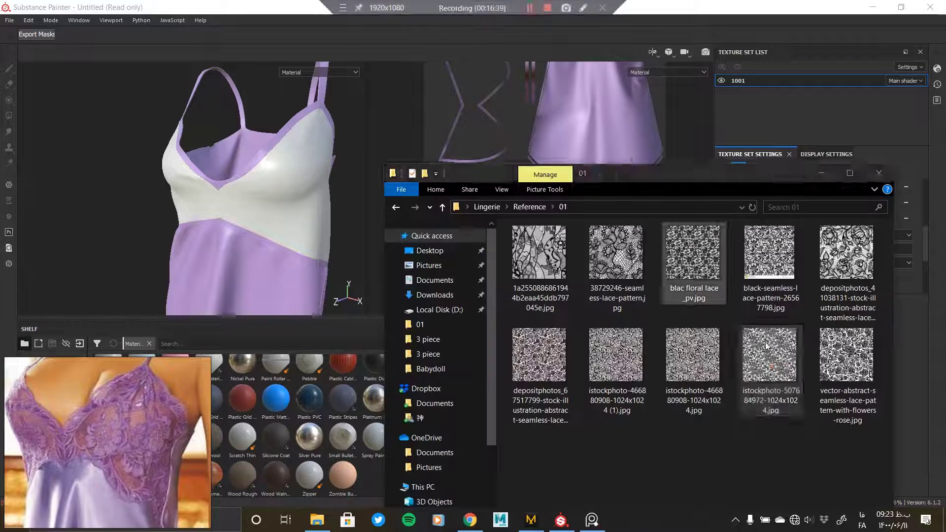
drag(767, 346, 302, 418)
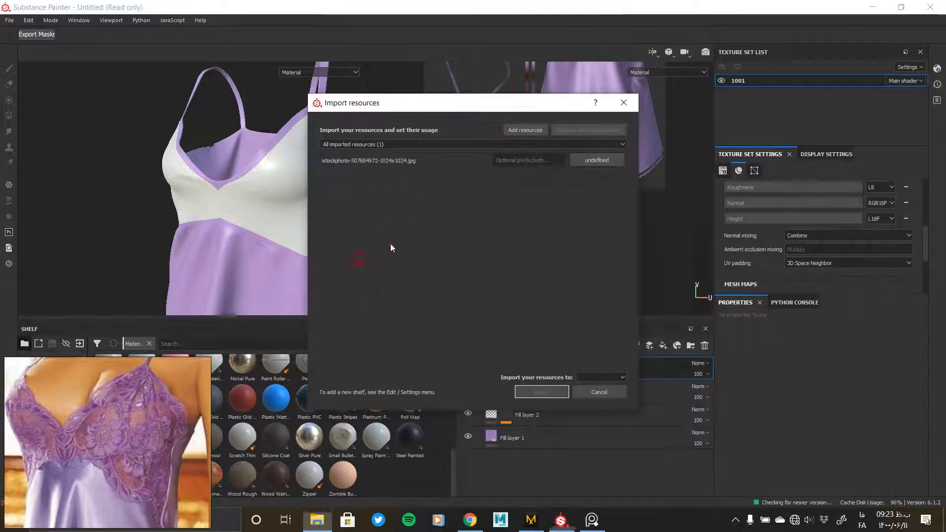
click(609, 160)
click(587, 392)
click(541, 392)
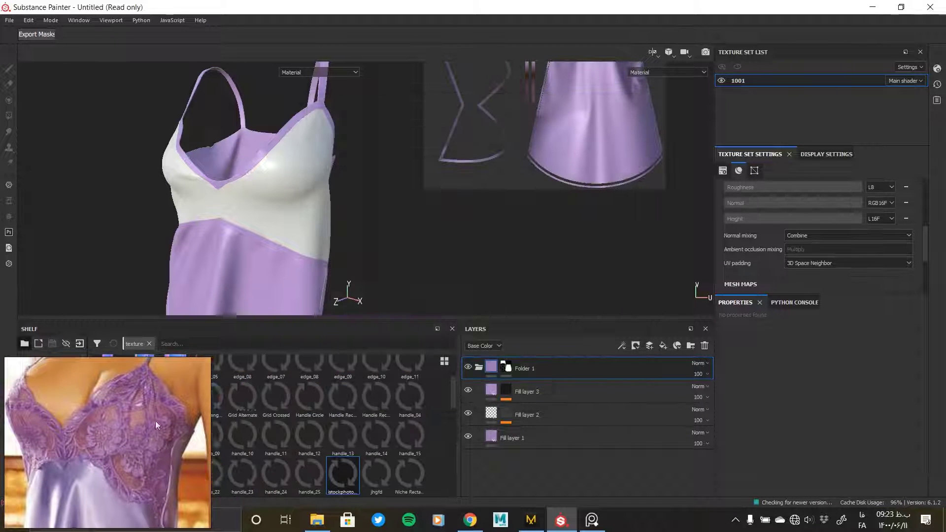
- Collapse Folder 1 and add a new fill layer inside a new folder above it
click(479, 370)
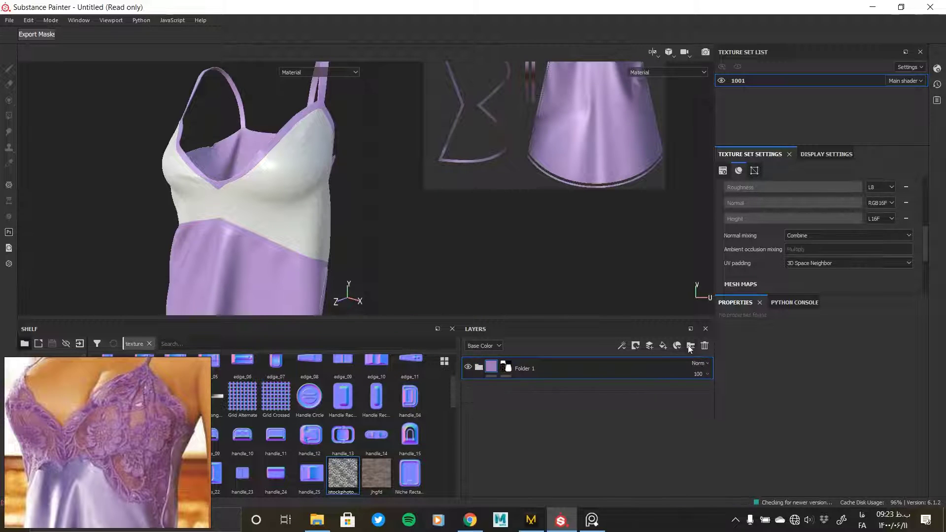
click(663, 347)
drag(503, 368, 501, 388)
- Add a black mask to Folder 2 and polygon-fill it over the bust panels
right_click(500, 368)
click(539, 18)
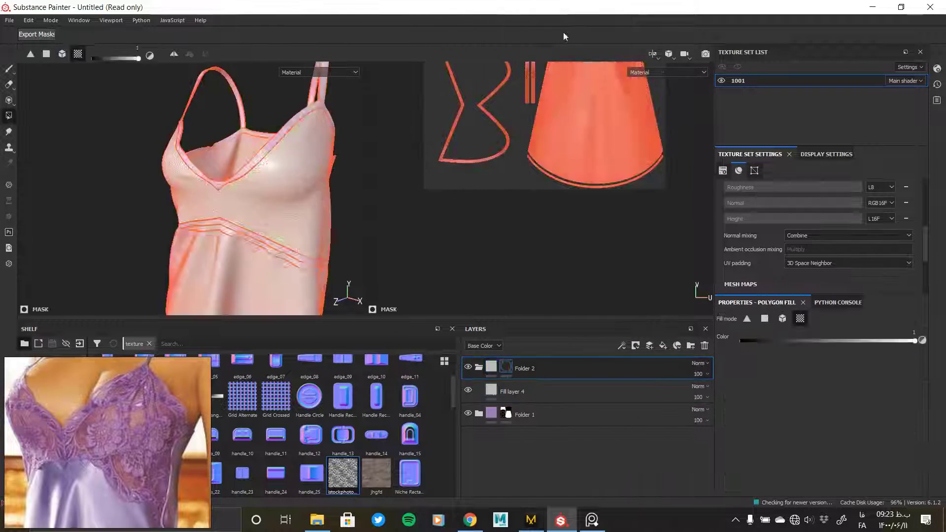
click(490, 367)
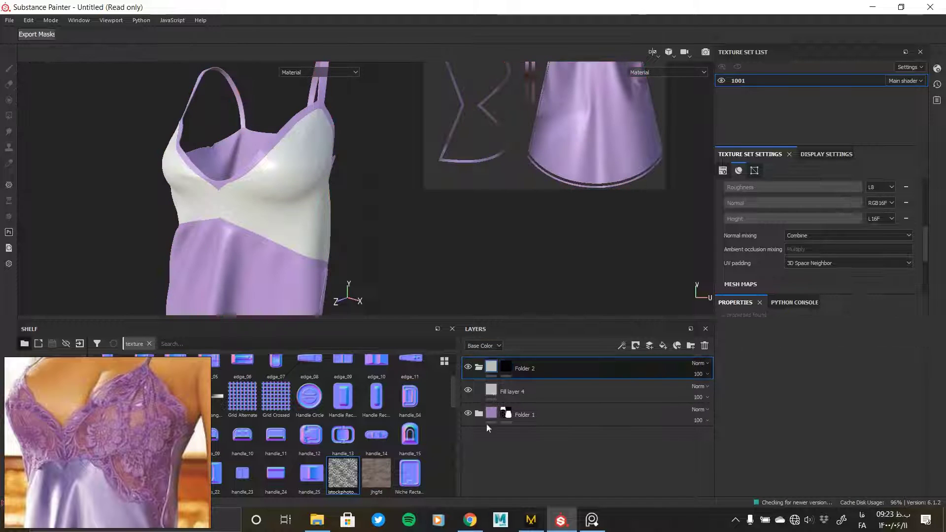
- Sample Folder 1's purple as the base color of Fill layer 4 and make it slightly darker than the satin
click(511, 391)
click(762, 417)
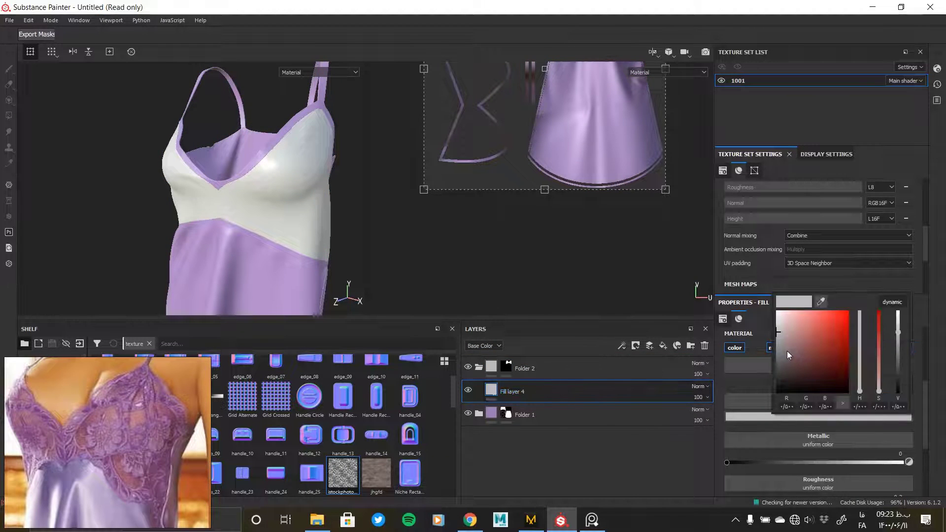
click(492, 412)
click(898, 341)
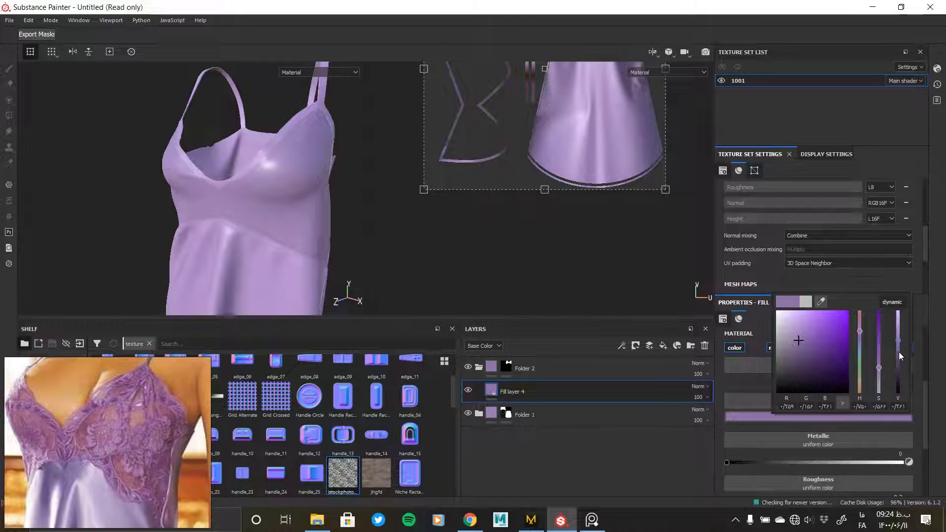
drag(899, 351, 900, 341)
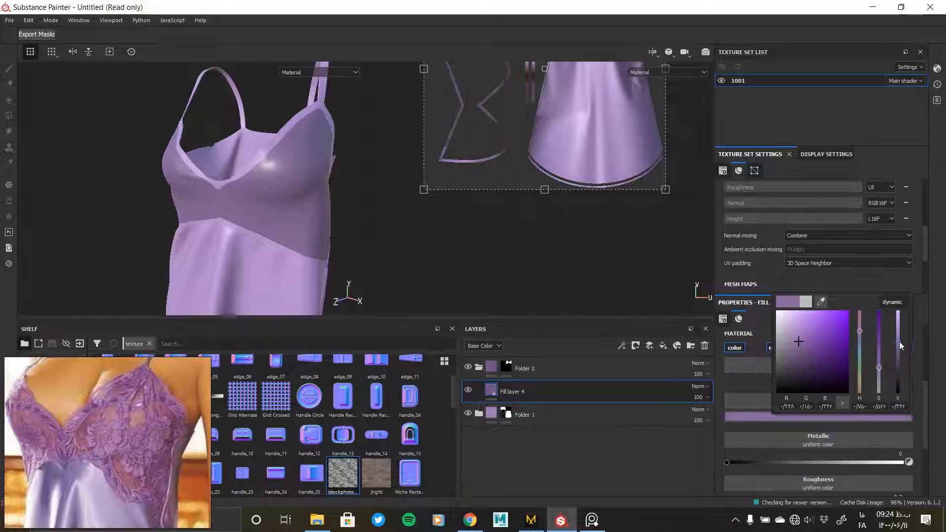
click(751, 342)
alt+drag(272, 217, 220, 210)
alt+right_drag(219, 211, 289, 279)
alt+middle_drag(289, 279, 249, 280)
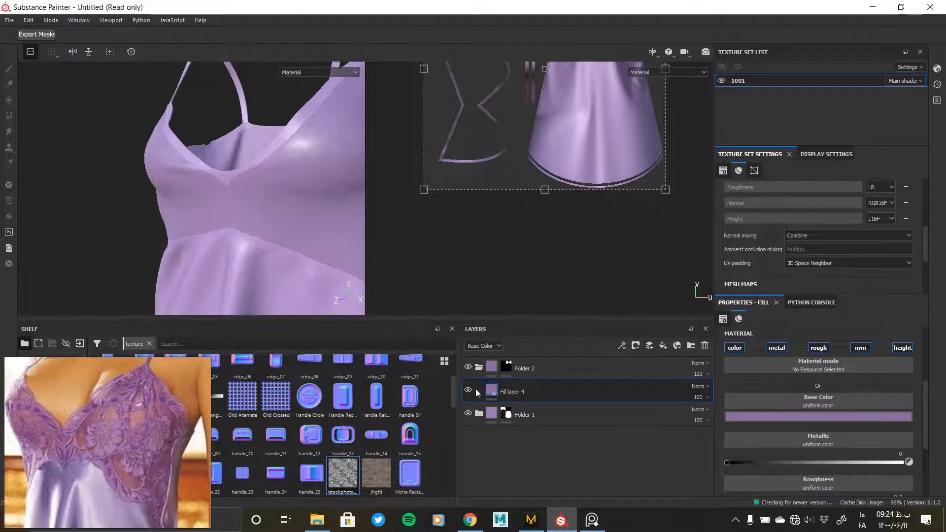
scroll(853, 440, down, 3)
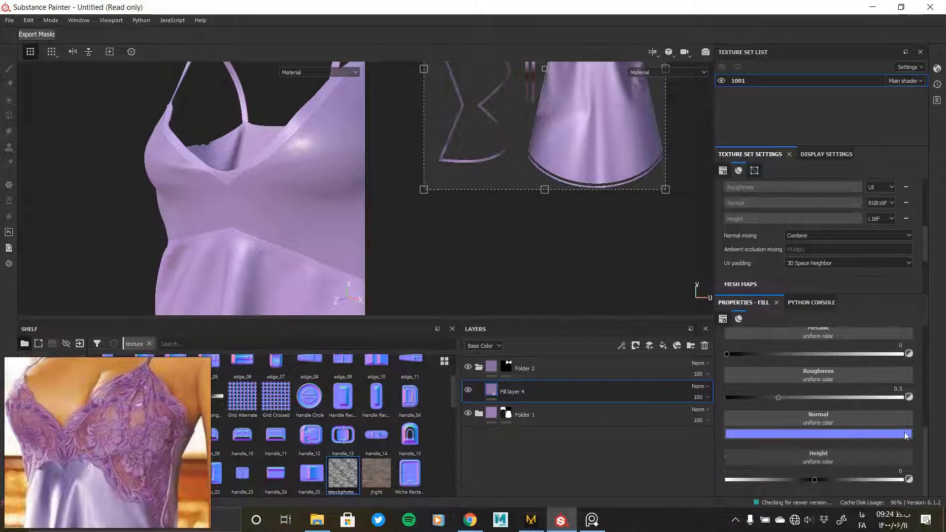
- Open the shader settings, look through the list of available shaders, and close the settings again
scroll(905, 435, up, 3)
click(937, 68)
click(830, 96)
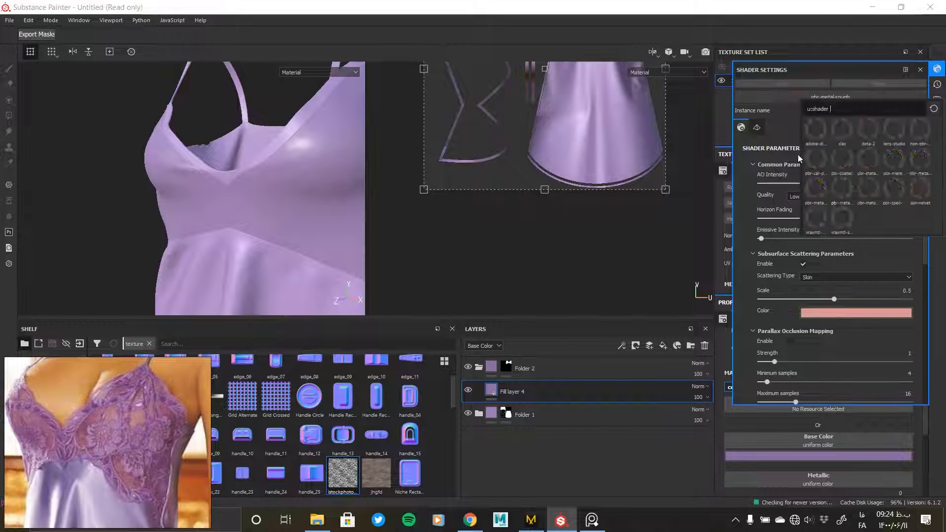
click(941, 72)
click(940, 71)
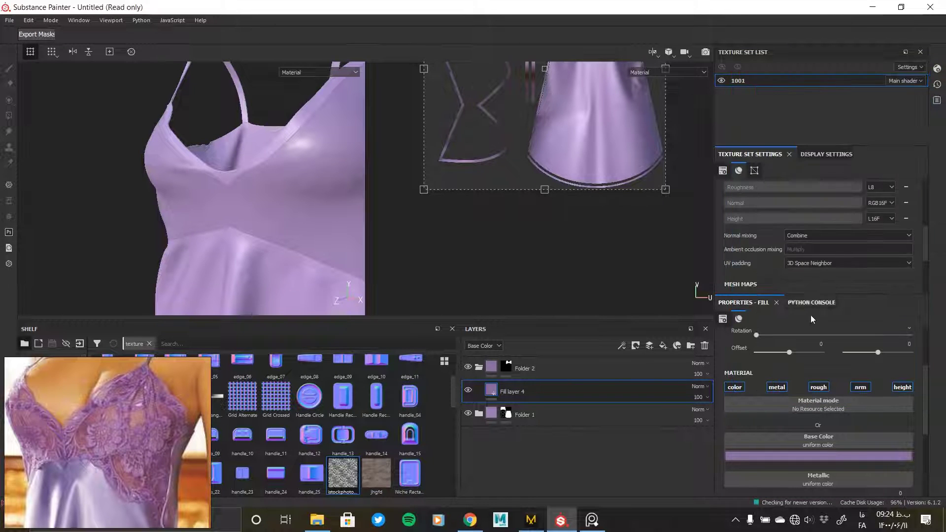
- Add an Opacity channel to the texture set's channels
scroll(874, 219, down, 2)
scroll(874, 219, up, 4)
click(906, 230)
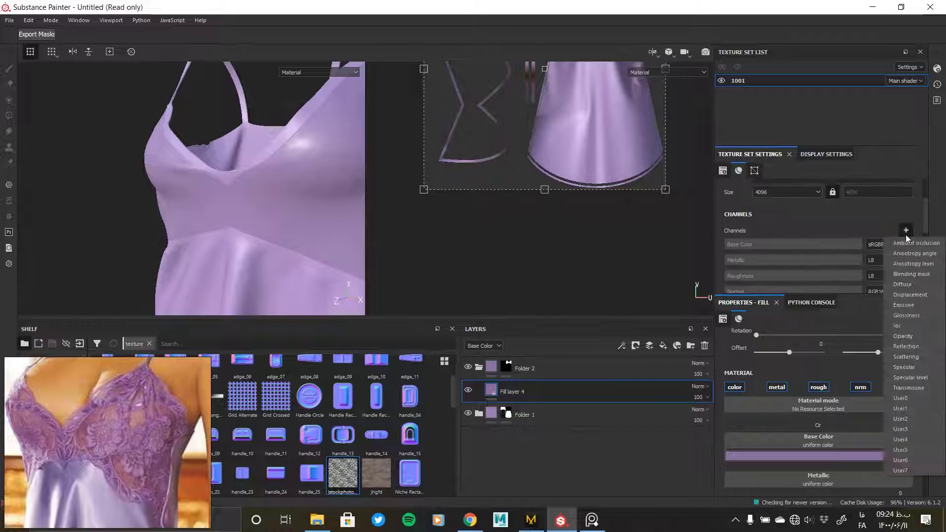
click(904, 343)
scroll(809, 421, down, 3)
scroll(798, 442, down, 3)
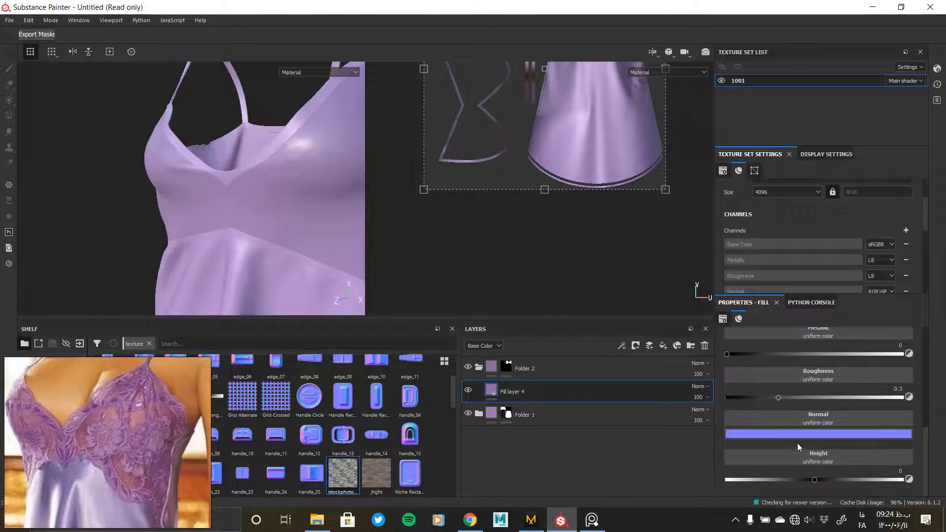
- Disable the height, normal, roughness and metallic channels on Fill layer 4, leaving only color and opacity active
scroll(798, 443, up, 4)
click(902, 356)
click(869, 358)
click(838, 359)
click(804, 360)
click(770, 359)
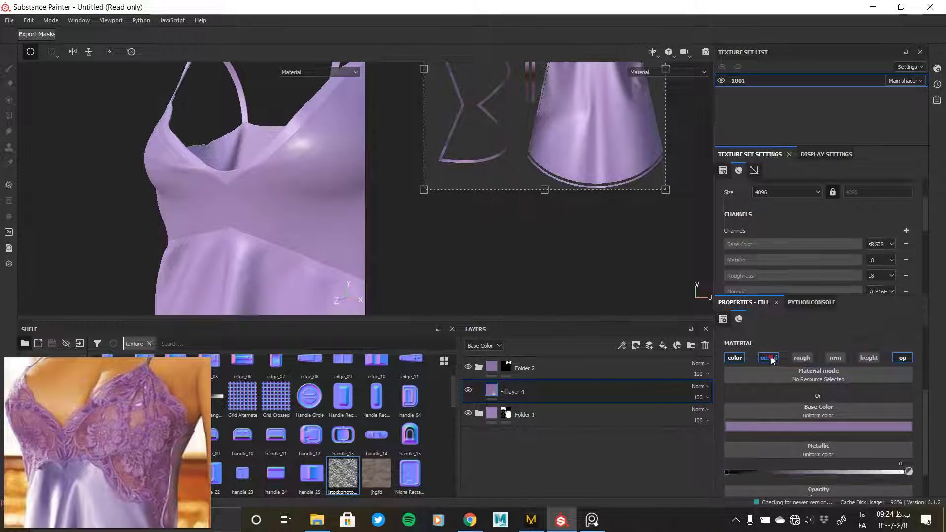
click(770, 358)
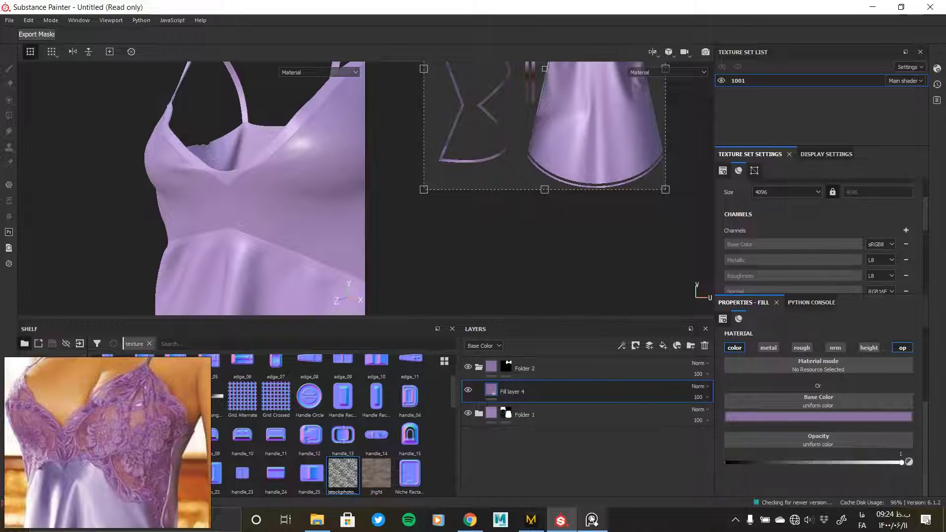
drag(338, 476, 675, 455)
drag(755, 439, 755, 439)
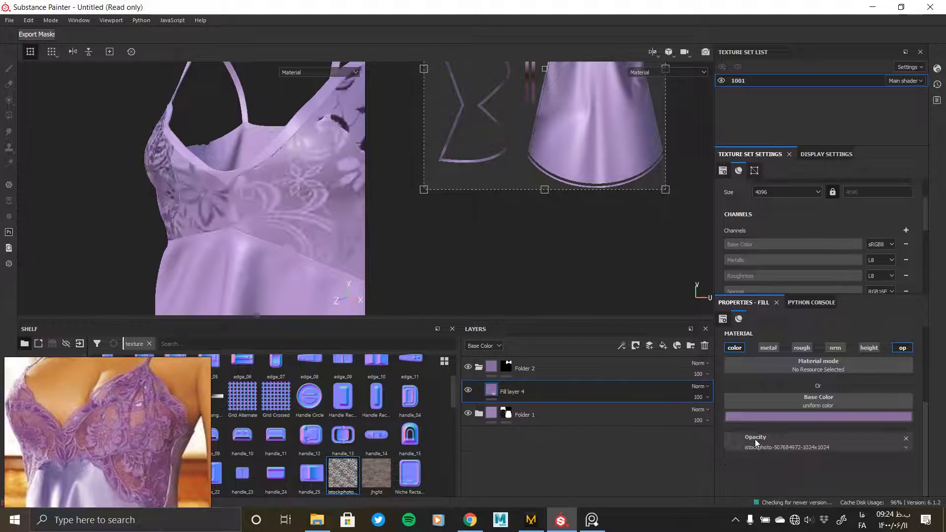
alt+drag(264, 246, 299, 276)
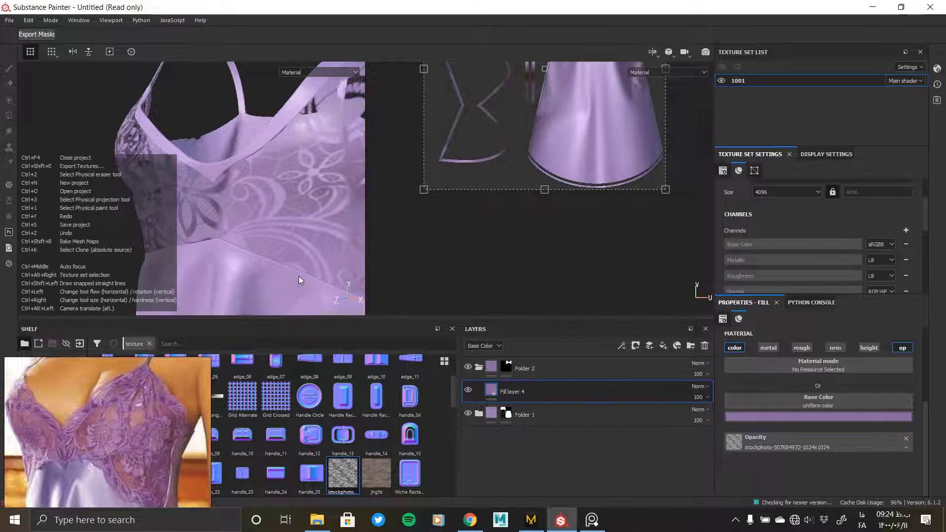
alt+drag(277, 214, 414, 309)
key(ctrl+z)
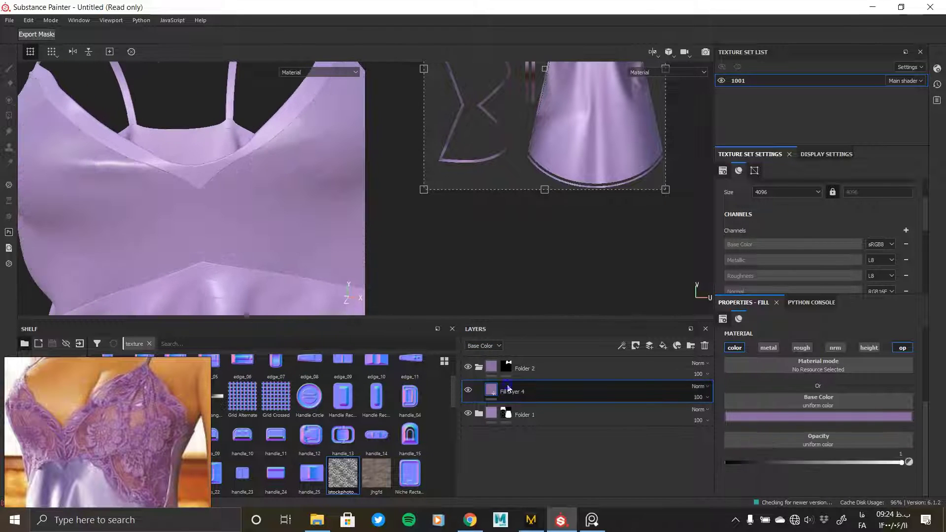
right_click(507, 387)
click(556, 20)
right_click(507, 387)
click(545, 311)
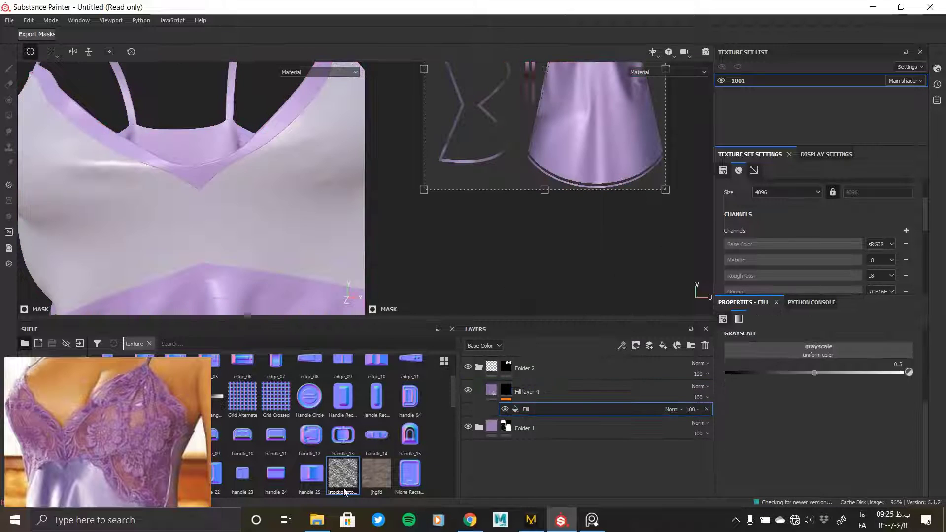
drag(616, 393, 782, 348)
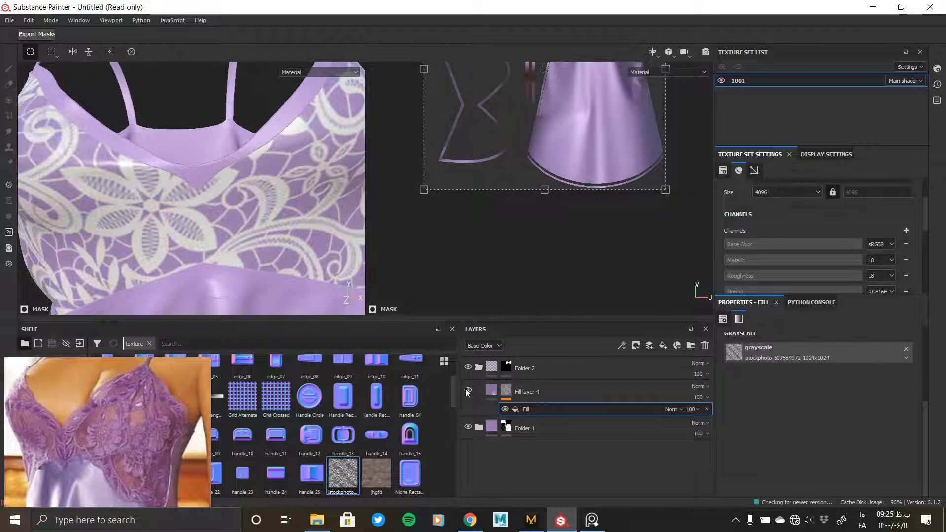
- Set the opacity value of Fill layer 4 to 0 and briefly test the layer without its color channel
click(490, 389)
drag(759, 462, 622, 469)
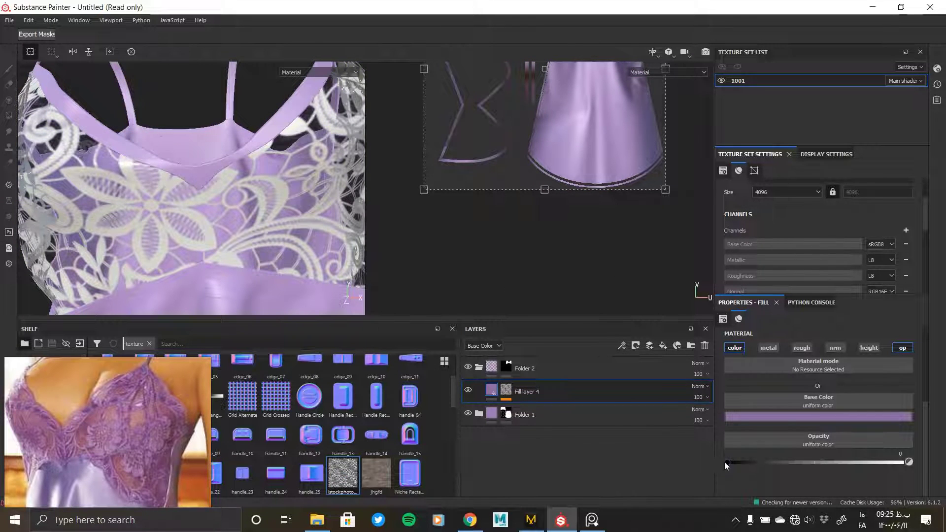
drag(725, 462, 681, 459)
click(735, 348)
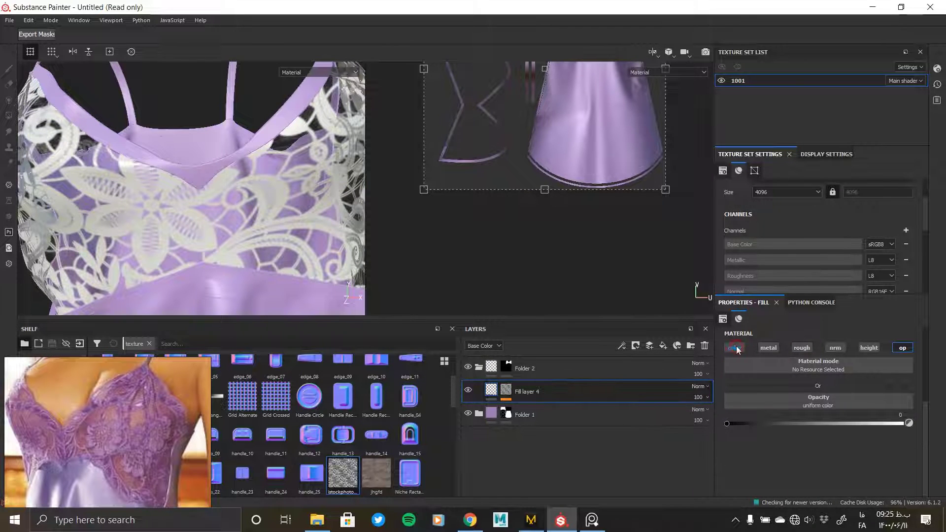
click(736, 349)
- Display Fill layer 4's lace mask on the dress and set the mask fill's UV scale to 2
alt+click(505, 388)
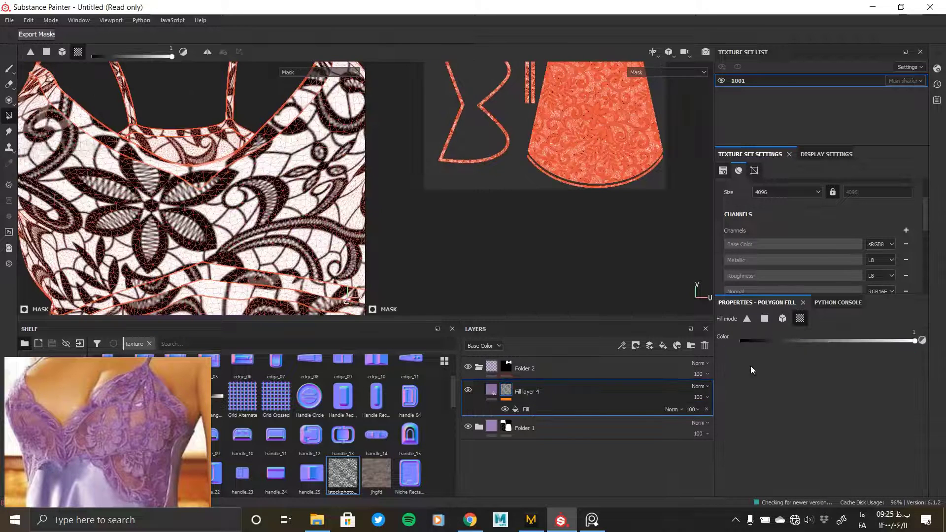
scroll(789, 384, up, 3)
click(813, 359)
text(2)
key(Return)
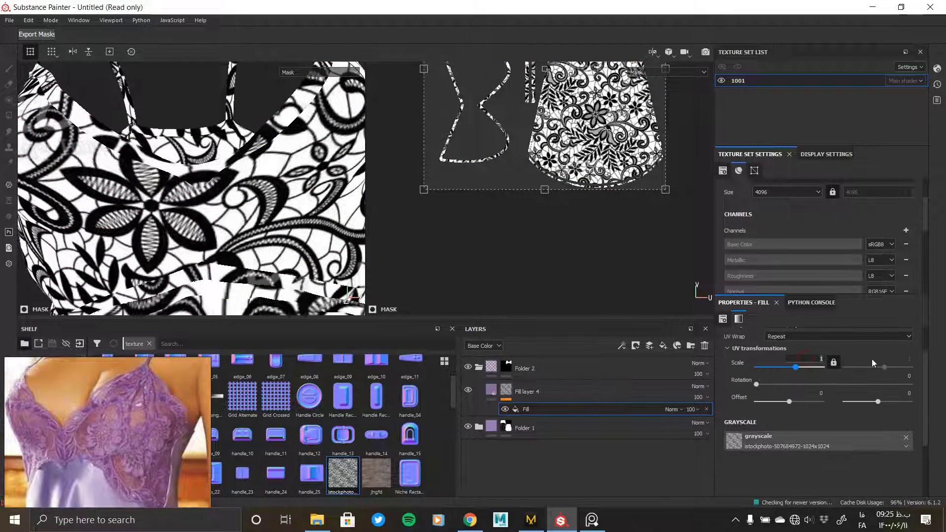
alt+drag(317, 242, 207, 247)
scroll(207, 246, down, 3)
click(491, 391)
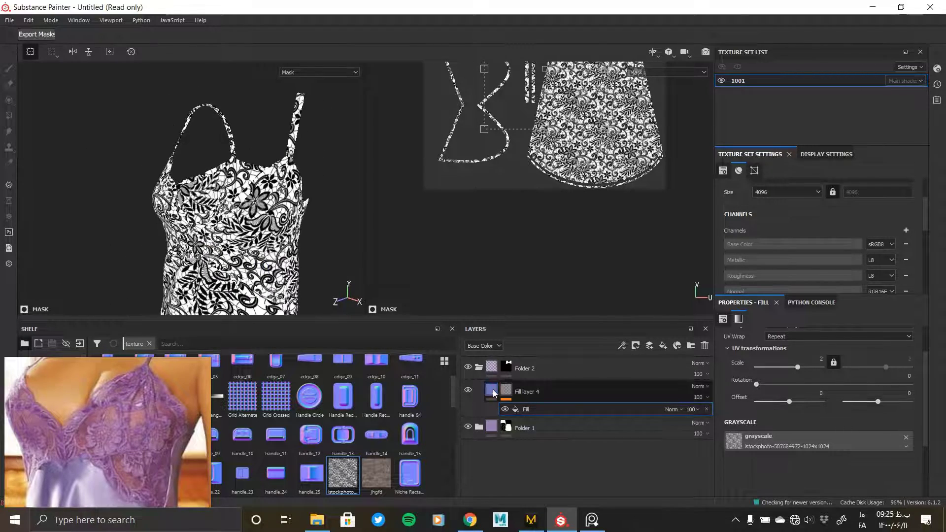
- Shift the lace mask fill to a horizontal offset of about 0.25 and set its UV scale to 1
click(508, 391)
alt+middle_drag(554, 100, 531, 210)
drag(532, 210, 583, 180)
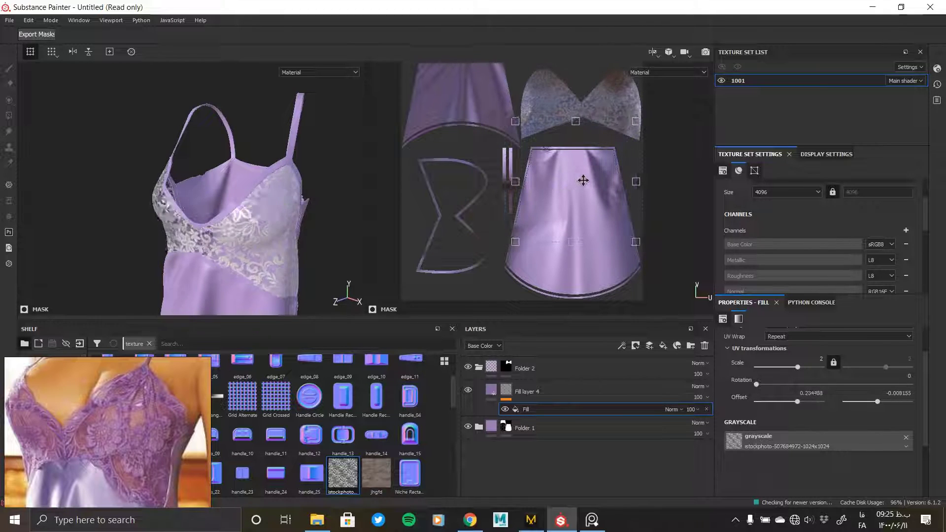
mouse_move(231, 253)
alt+mouse_down()
mouse_move(363, 241)
mouse_move(220, 247)
mouse_move(280, 250)
mouse_move(237, 244)
alt+mouse_up()
click(820, 359)
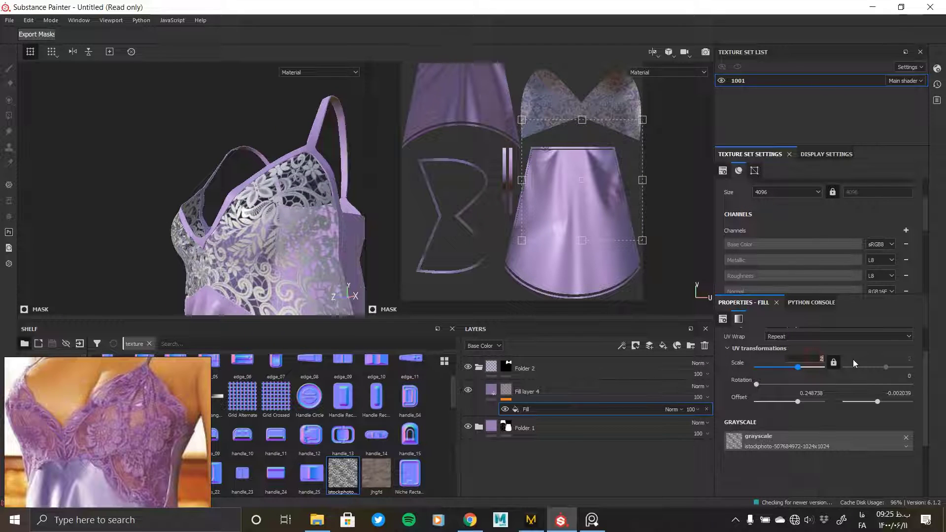
text(1)
key(Return)
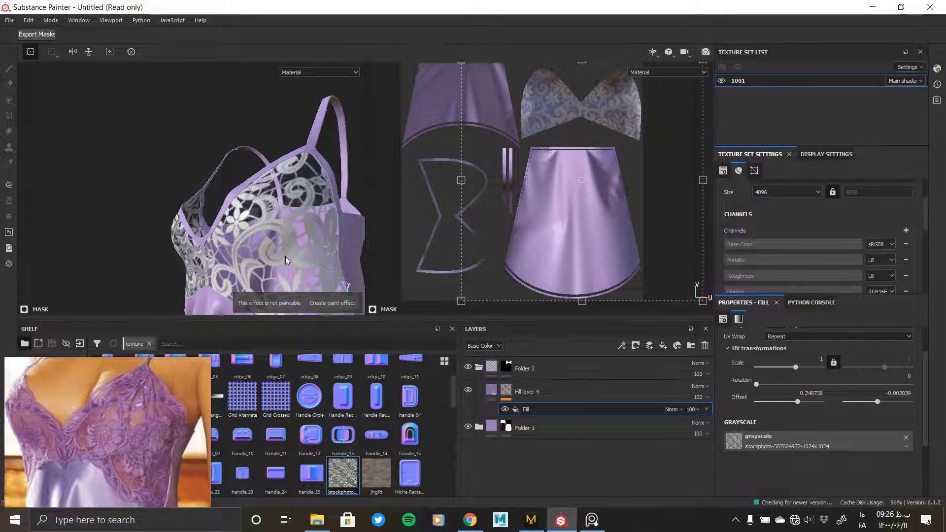
- Rotate the lace pattern about 42 degrees in the UV view and reposition it relative to the bust panels
drag(577, 199, 568, 204)
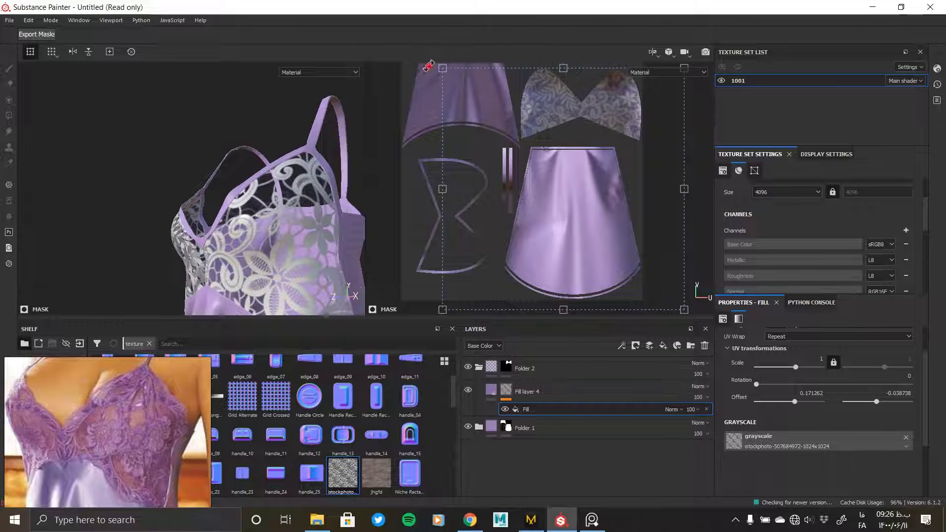
drag(428, 66, 423, 90)
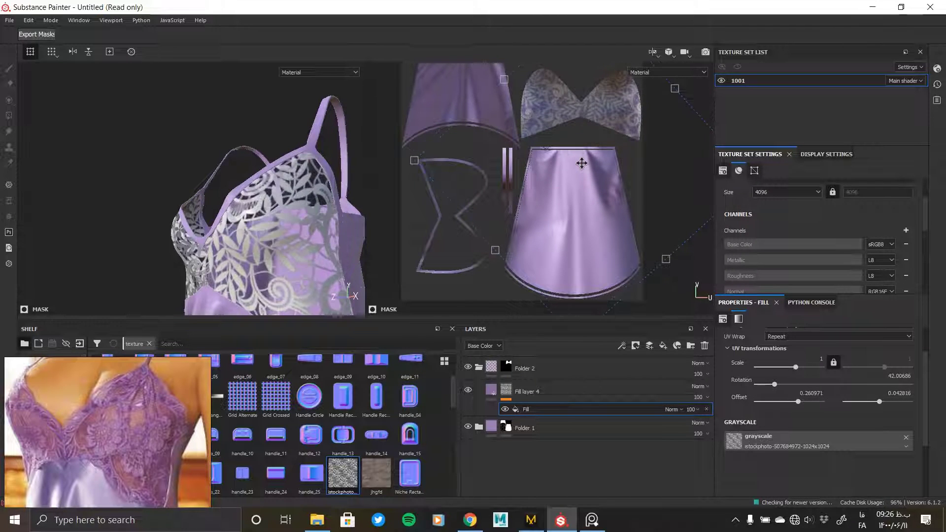
drag(589, 188, 616, 187)
alt+drag(269, 226, 365, 296)
- Fine-tune the lace mask fill to a scale of about 1.15 by 1.14, rotation about 45 degrees, and offset about 0.46, 0.02
drag(450, 183, 488, 175)
drag(633, 183, 623, 175)
drag(477, 178, 471, 180)
drag(569, 193, 569, 191)
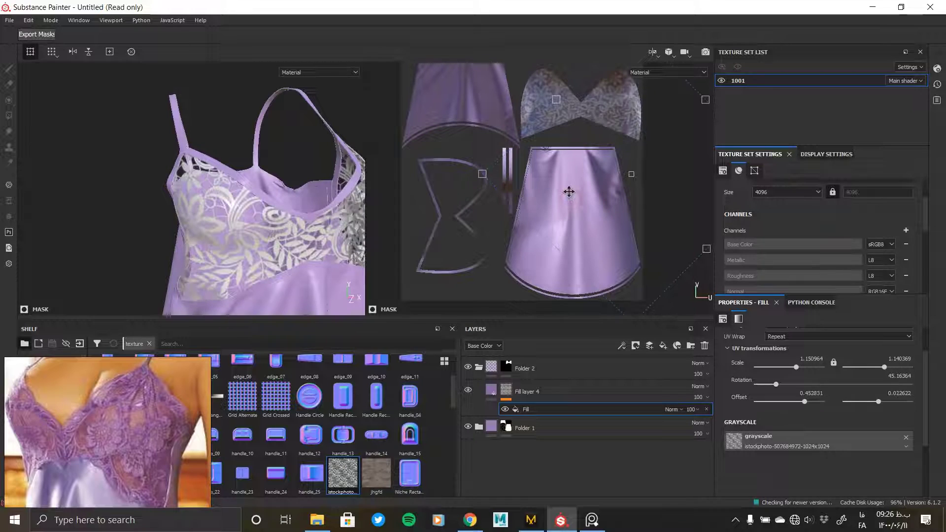
alt+drag(340, 206, 257, 214)
alt+right_drag(257, 214, 154, 205)
alt+drag(154, 205, 212, 218)
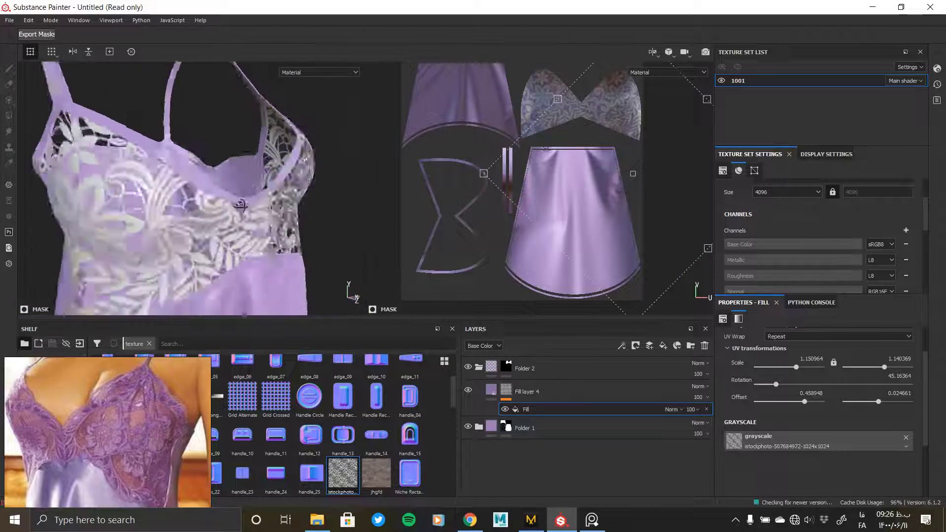
- Add a new fill layer above Fill layer 4 and keep only its color channel active
click(503, 396)
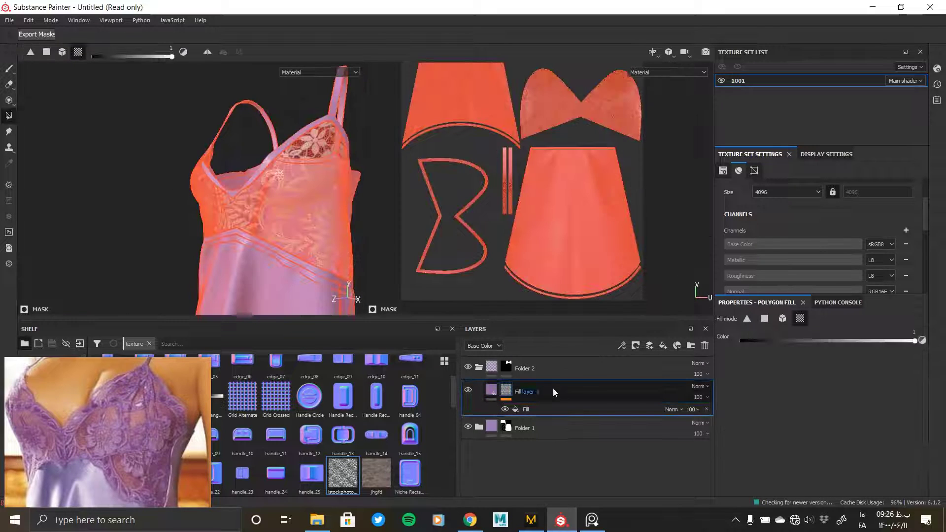
click(663, 345)
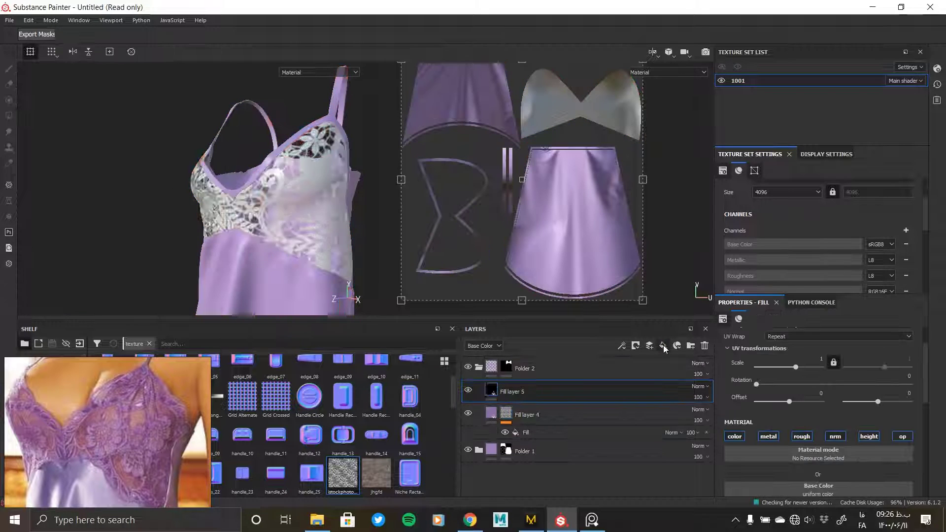
click(829, 439)
click(802, 439)
scroll(732, 434, down, 1)
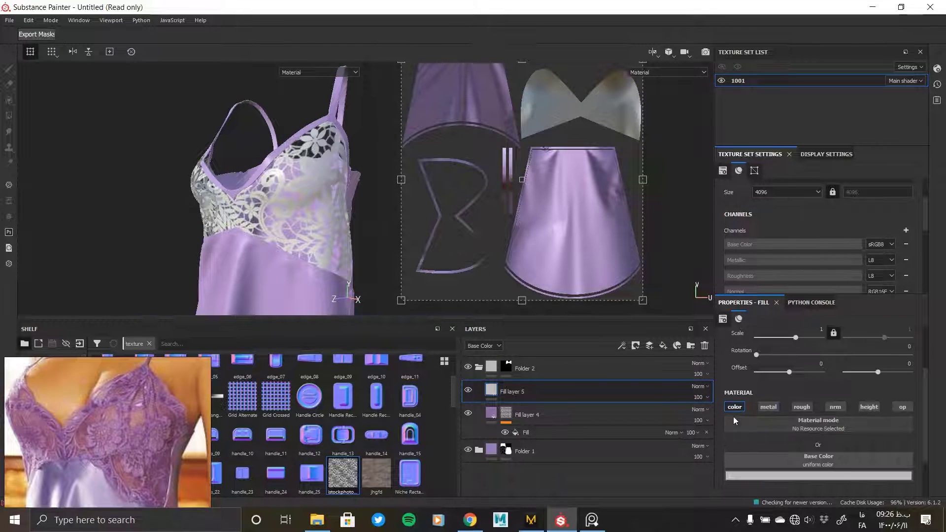
- Sample Fill layer 4's purple as the base color of Fill layer 5 and adjust the color's brightness
click(764, 473)
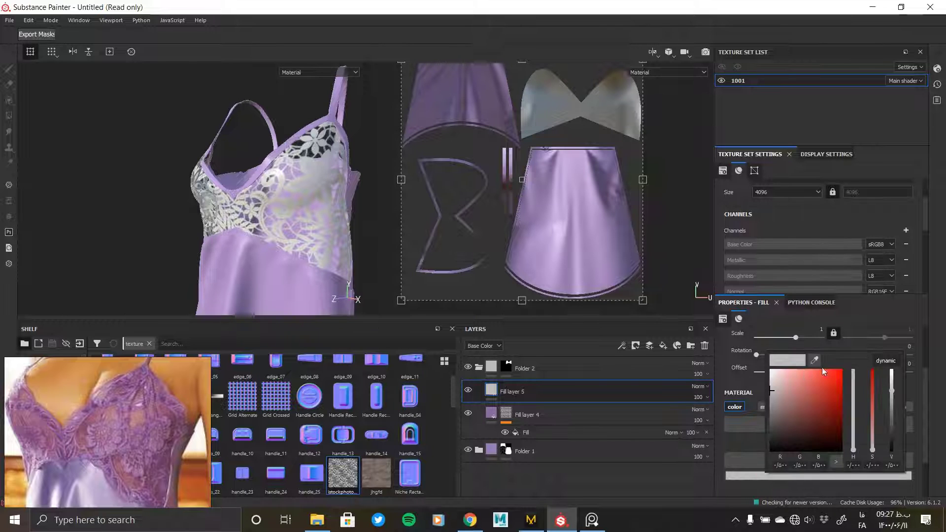
drag(816, 361, 492, 413)
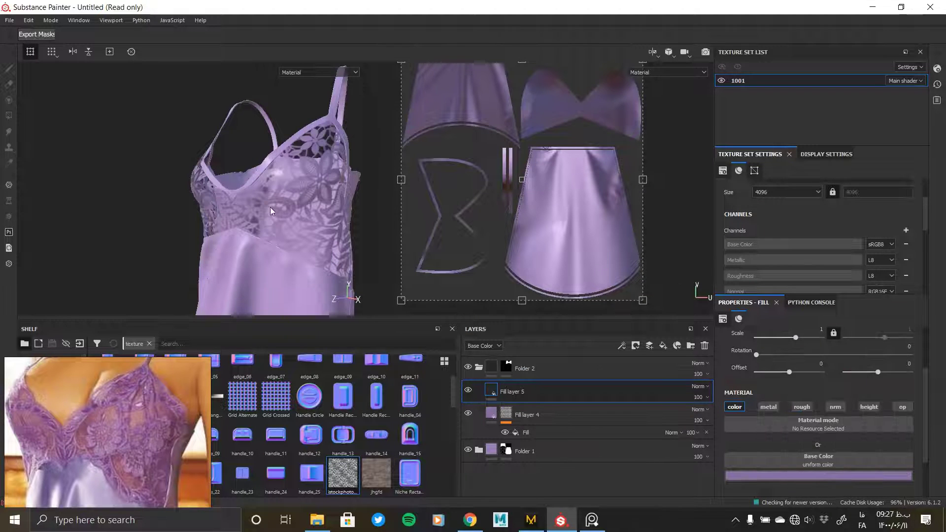
alt+drag(270, 208, 308, 212)
alt+right_drag(308, 213, 314, 289)
alt+drag(315, 289, 276, 289)
scroll(789, 440, down, 1)
click(794, 446)
click(924, 385)
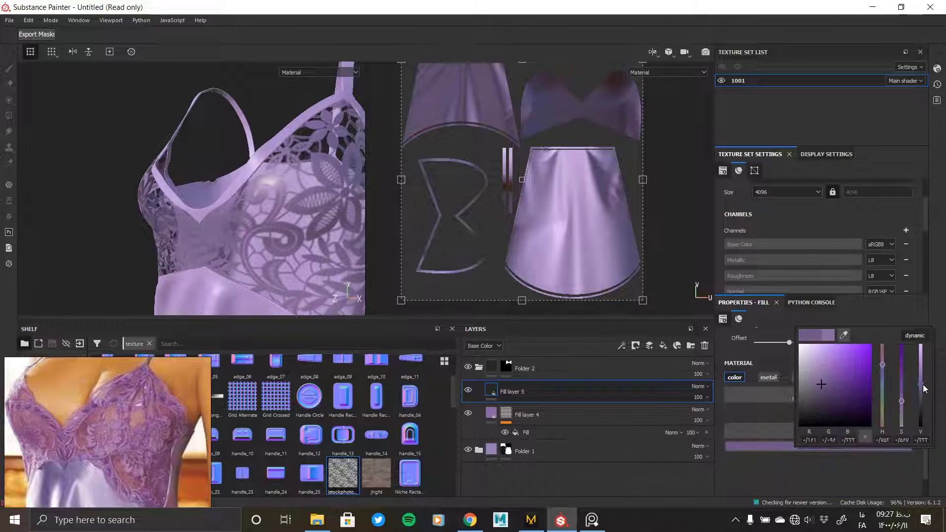
drag(923, 384, 919, 367)
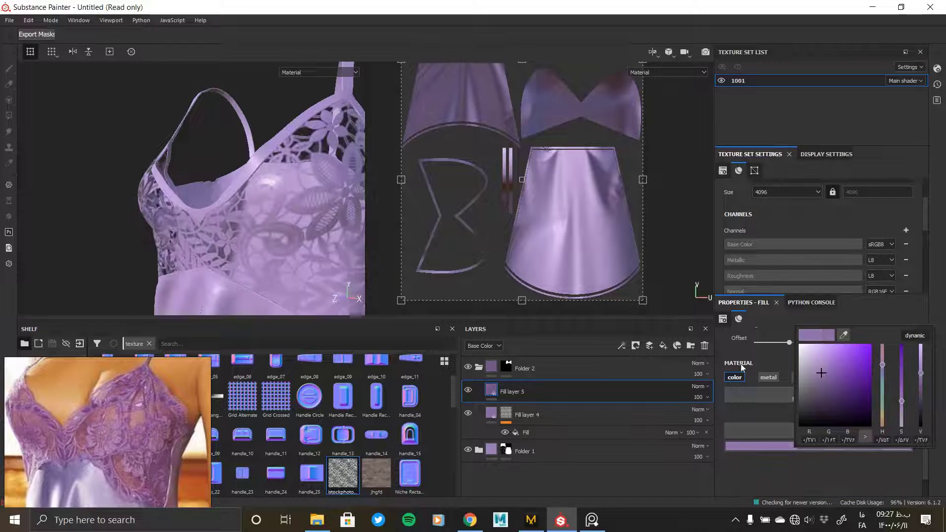
- Enable the roughness channel on Fill layer 5 and set its roughness to 0.5
click(802, 377)
drag(829, 493, 813, 491)
alt+drag(263, 229, 301, 301)
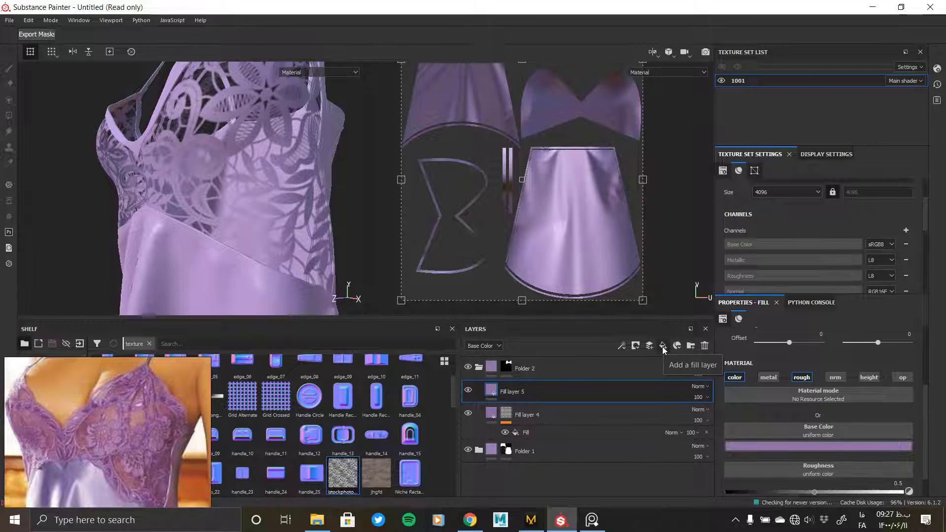
- Create a new folder inside Folder 2 and move Fill layer 5 and Fill layer 4 into it
click(689, 346)
click(522, 437)
shift+click(512, 414)
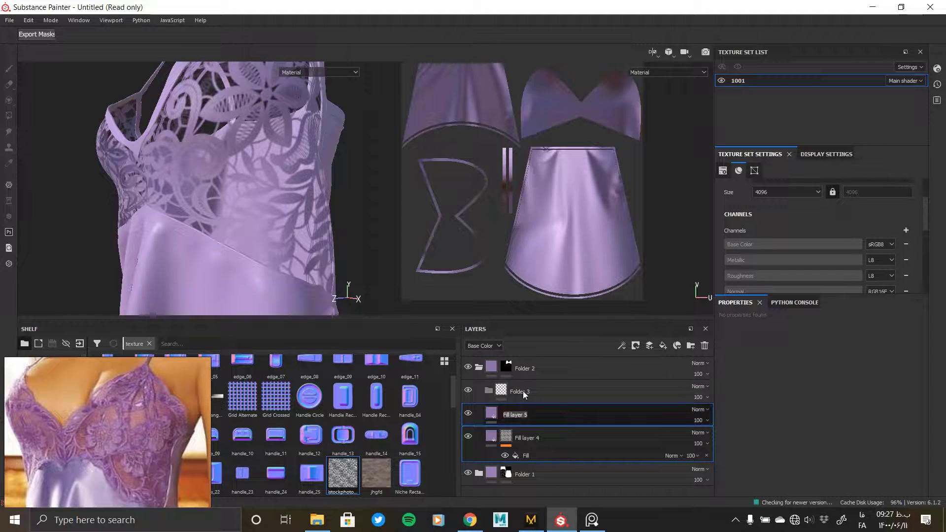
drag(513, 421, 522, 394)
click(486, 394)
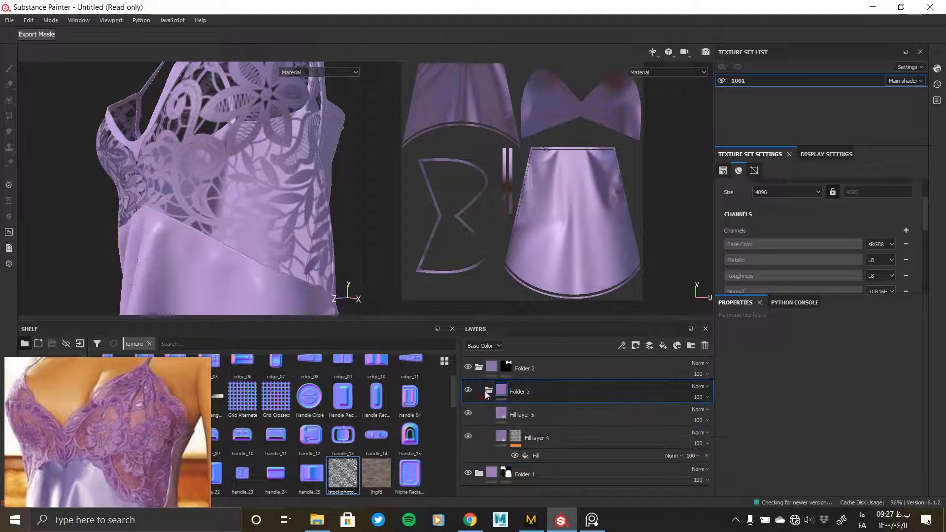
- Add another folder above Folder 3 and place a new fill layer inside it
click(689, 346)
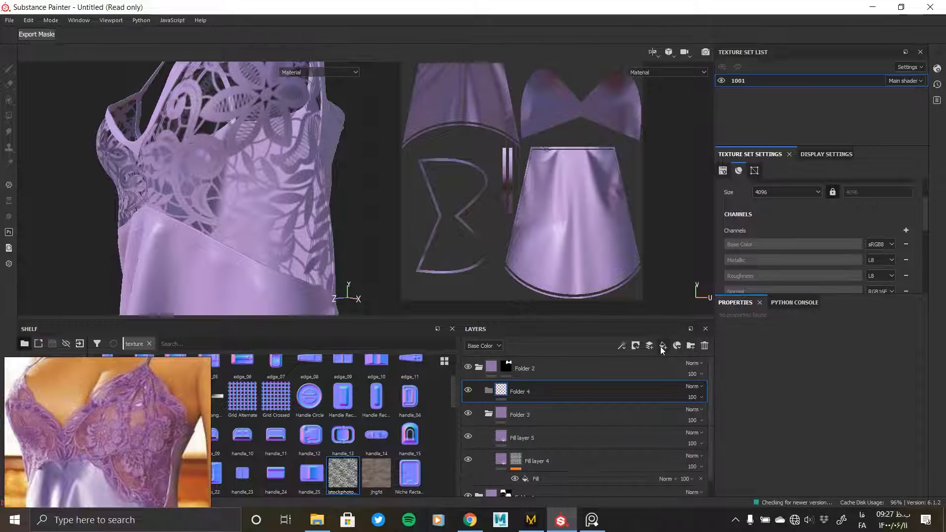
click(662, 345)
drag(515, 397, 521, 413)
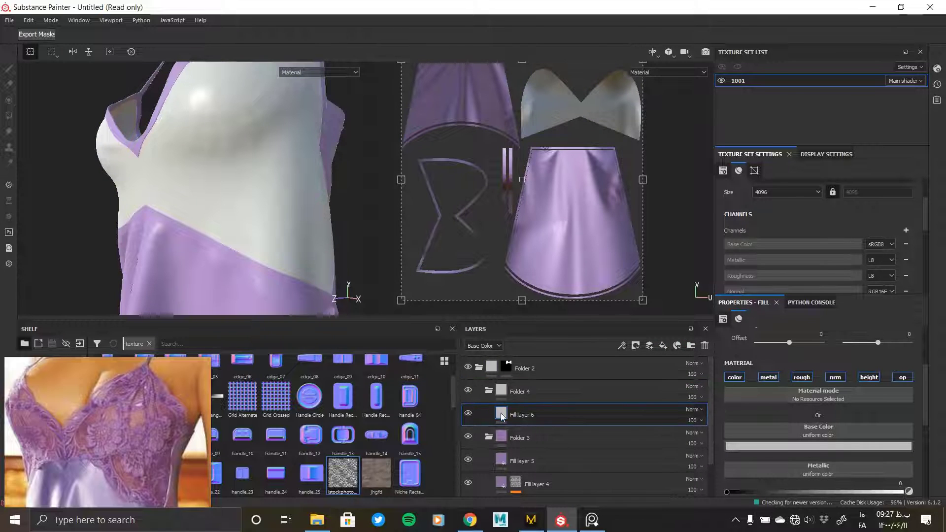
- Restrict Fill layer 6 to the opacity channel by disabling color, metallic, roughness, normal and height
click(902, 378)
click(869, 378)
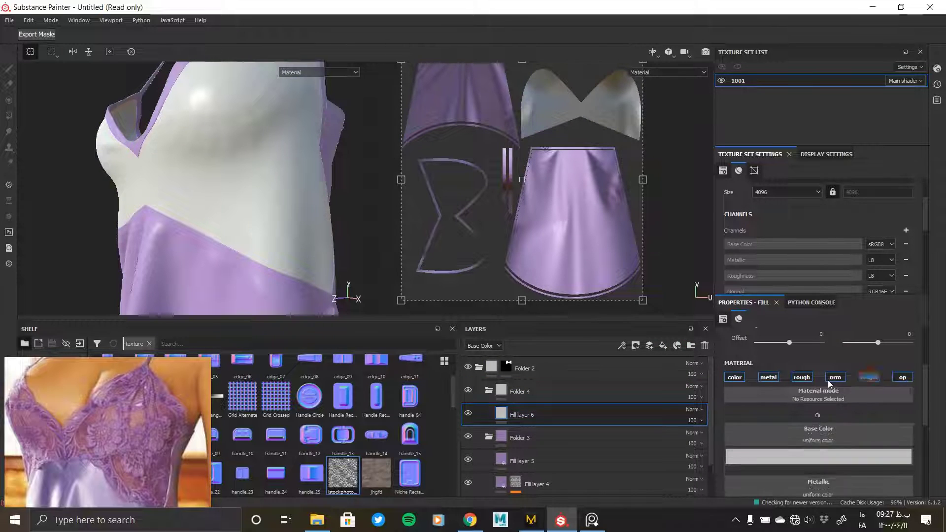
click(835, 378)
click(802, 377)
click(769, 377)
click(734, 377)
- Add a white mask to Fill layer 6 and give the mask a fill that uses the White Noise texture
right_click(489, 424)
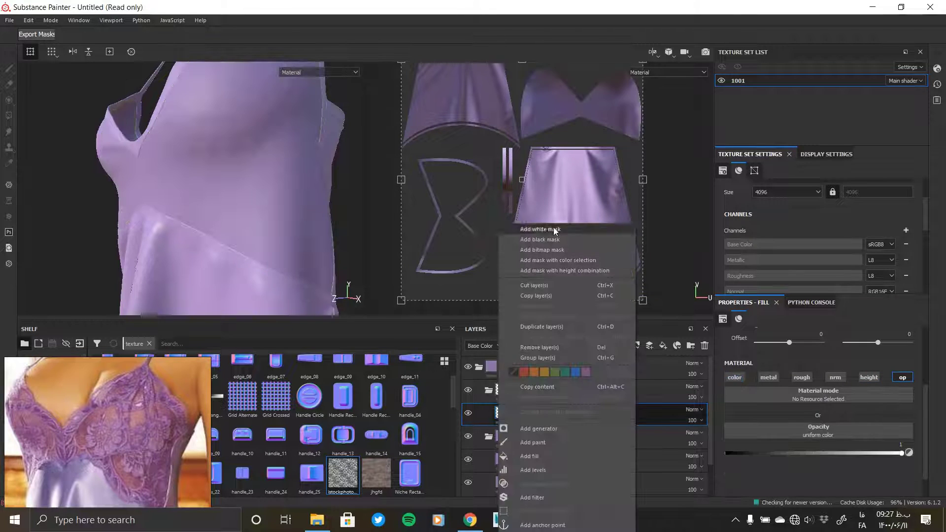
click(523, 229)
right_click(516, 408)
click(576, 294)
click(761, 381)
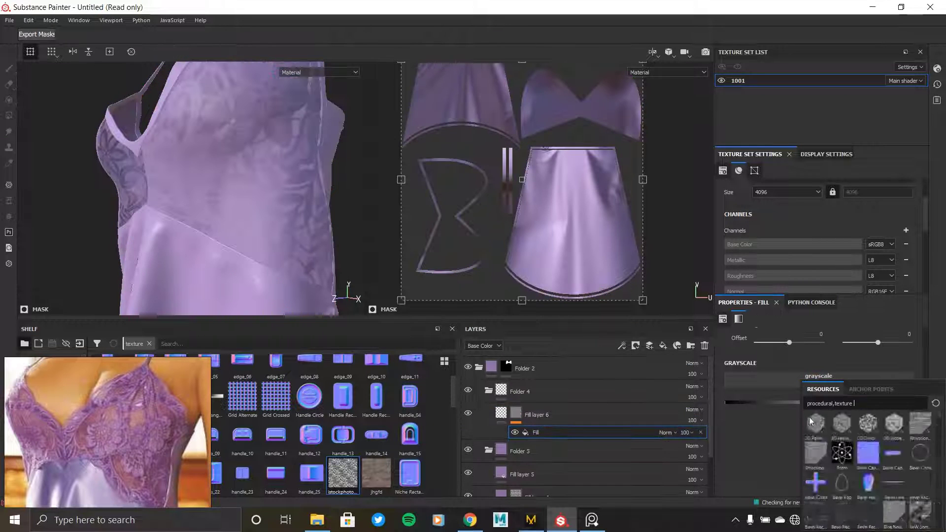
scroll(903, 508, down, 5)
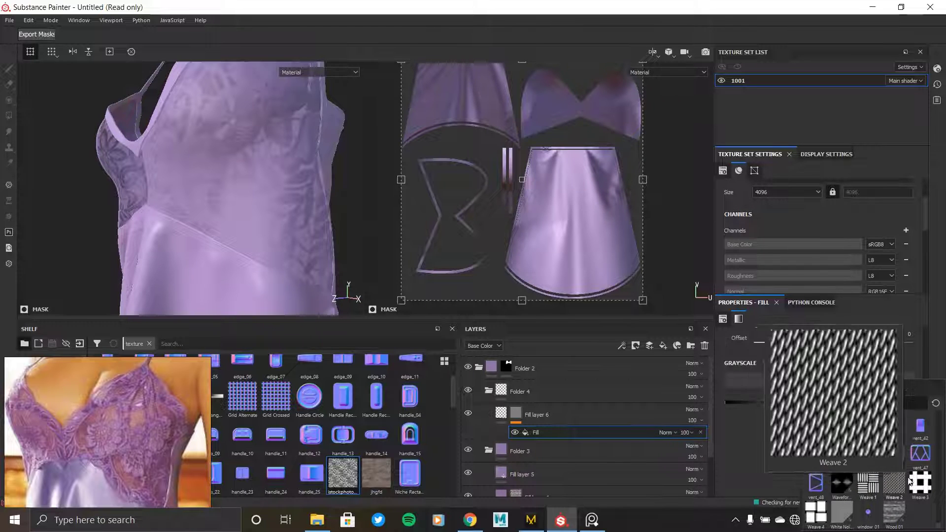
mouse_move(921, 485)
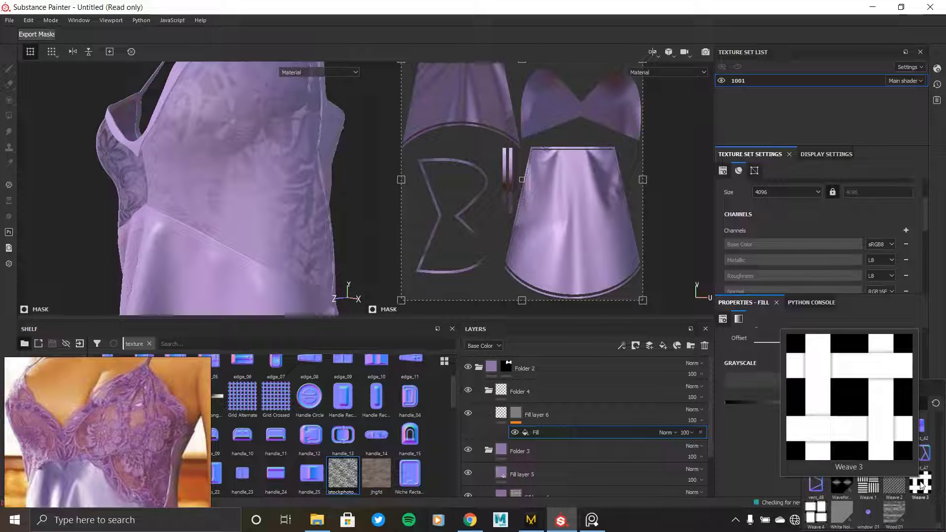
click(842, 513)
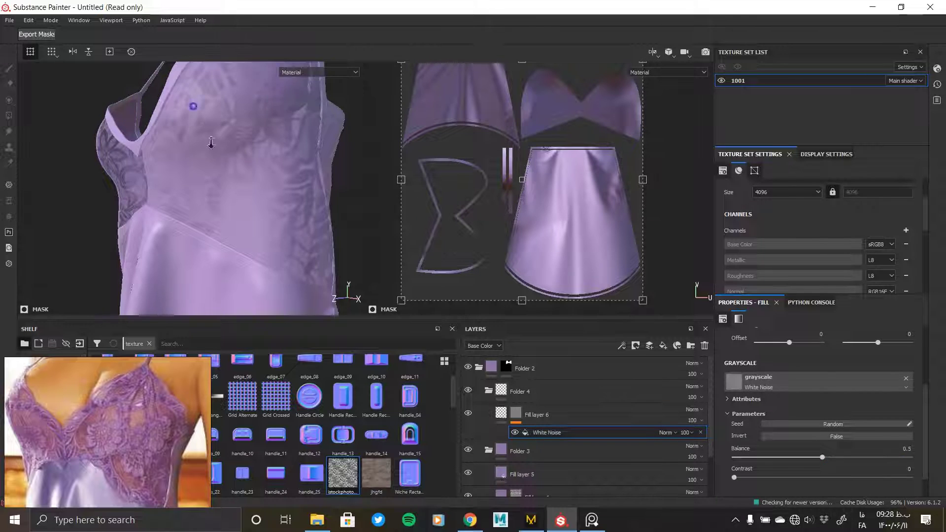
- Set the White Noise balance to 0.25, checking the see-through areas of the bodice up close
alt+right_drag(211, 143, 247, 176)
alt+drag(245, 180, 260, 227)
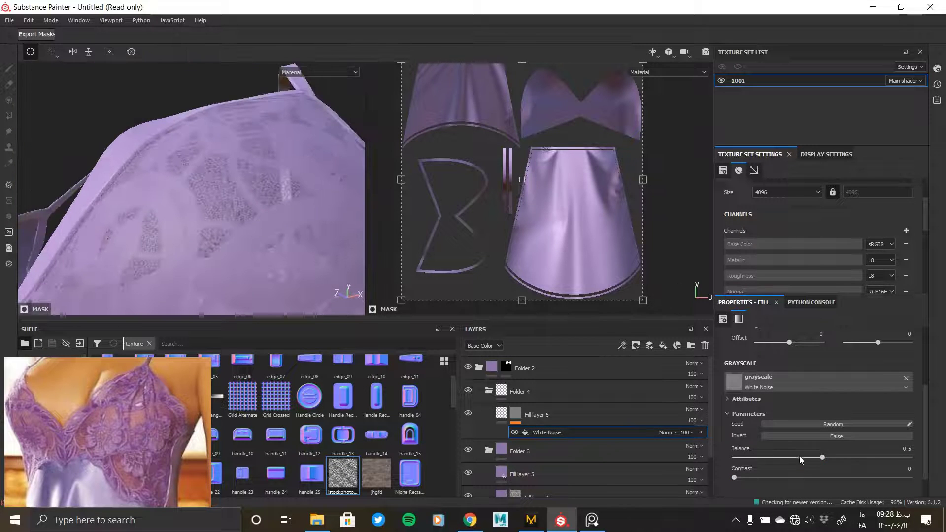
drag(745, 457, 788, 451)
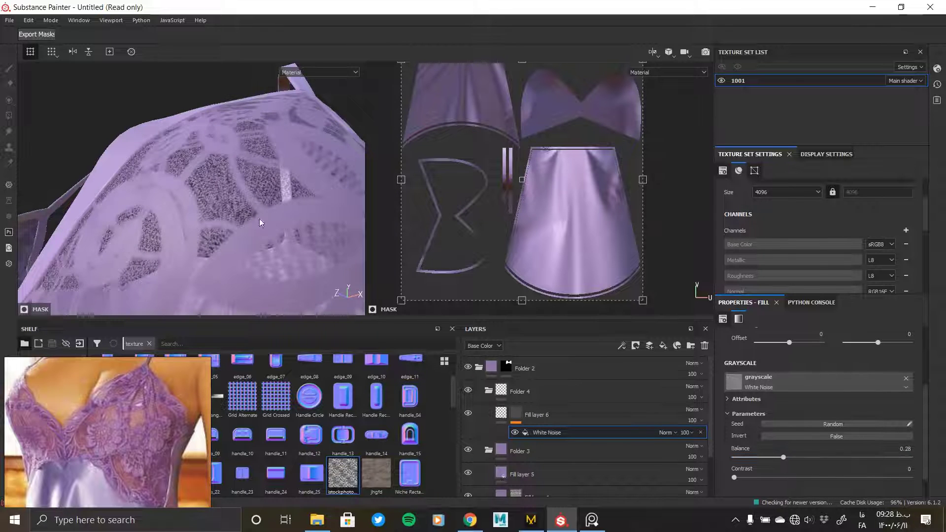
alt+drag(260, 220, 221, 204)
alt+right_drag(222, 208, 286, 226)
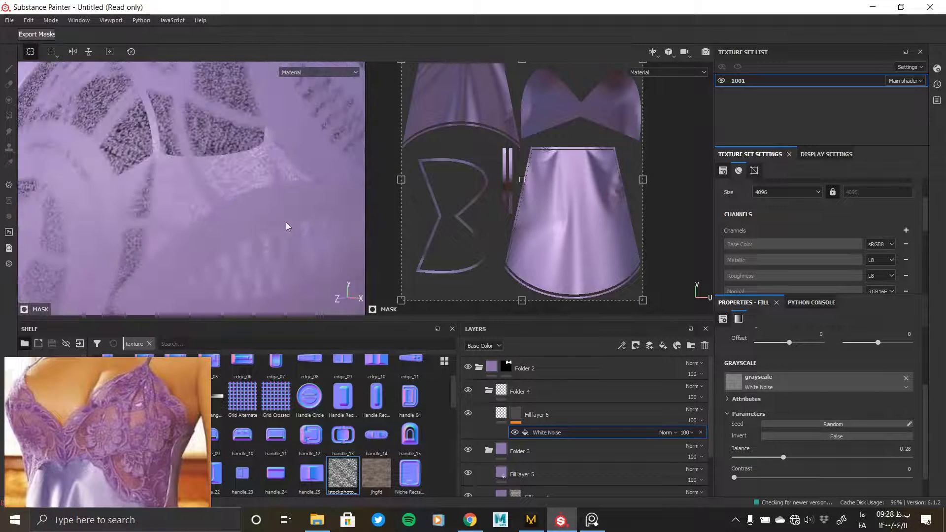
drag(791, 456, 778, 455)
alt+drag(196, 199, 1, 142)
alt+right_drag(1, 142, 271, 238)
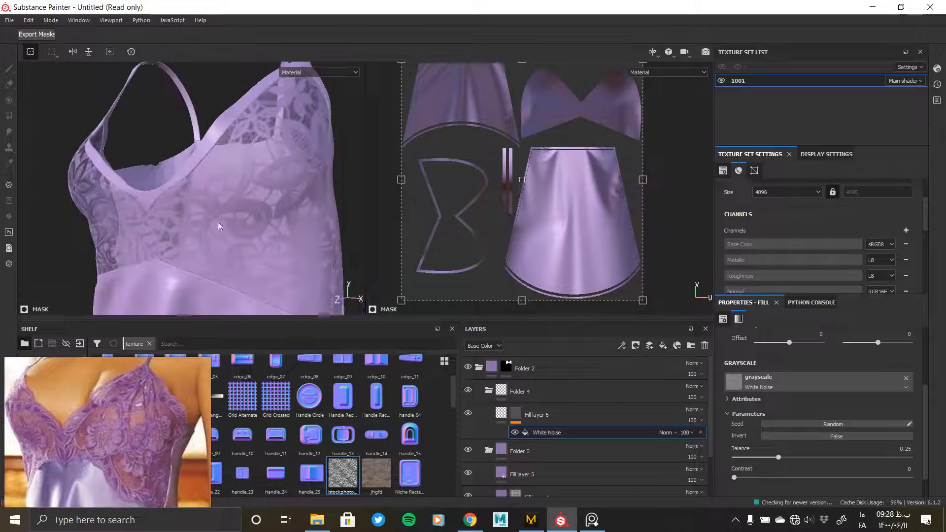
click(500, 412)
click(734, 377)
click(734, 377)
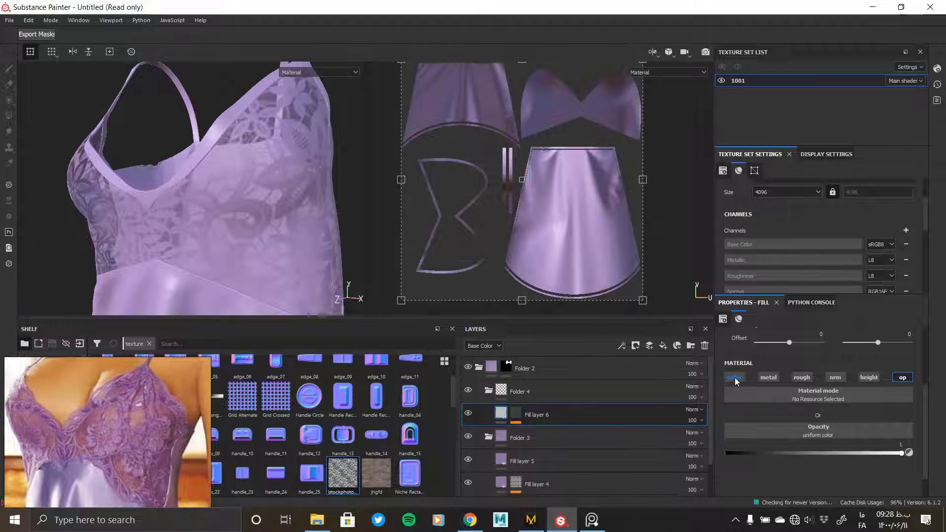
- Slightly adjust the brightness of Fill layer 5's purple base color
click(502, 458)
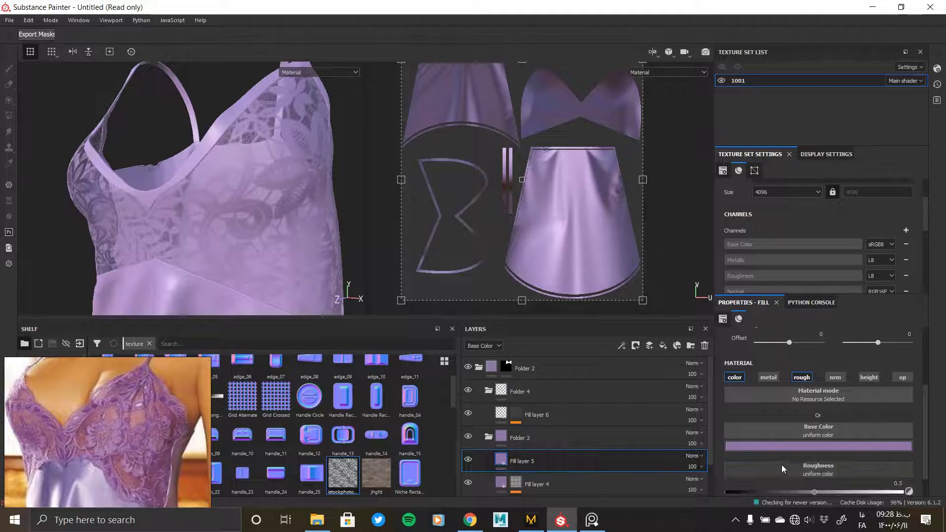
click(782, 447)
mouse_move(911, 375)
mouse_down()
mouse_move(907, 390)
mouse_move(909, 373)
mouse_up()
- Add a fill layer above Fill layer 6 and keep only its color and roughness channels enabled
click(537, 414)
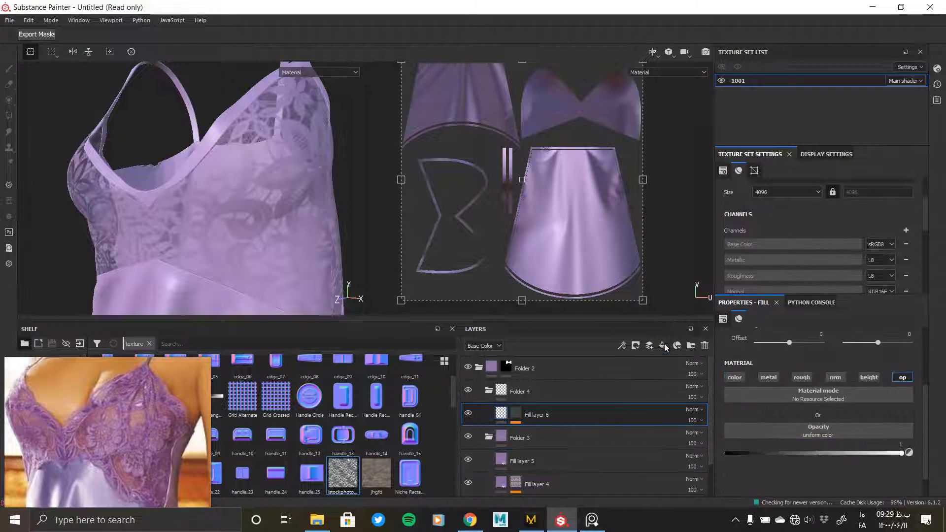
click(902, 378)
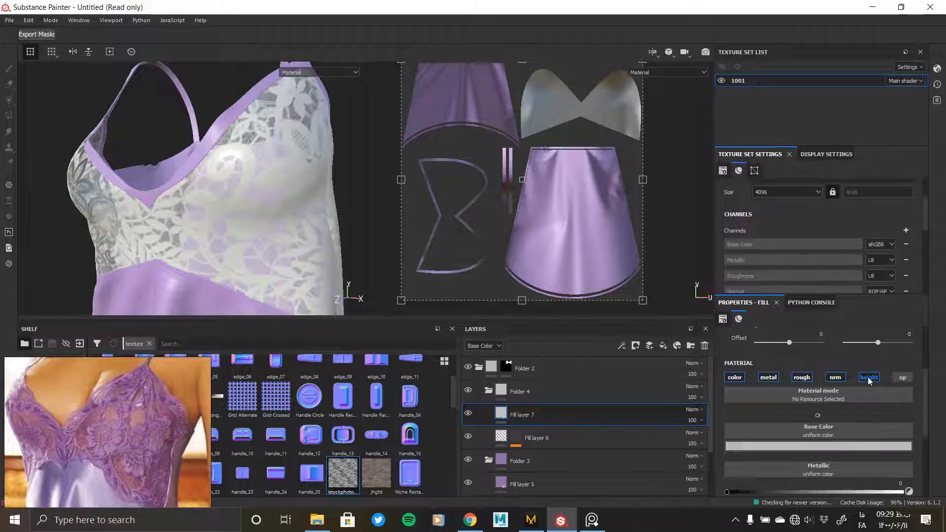
click(836, 377)
click(771, 378)
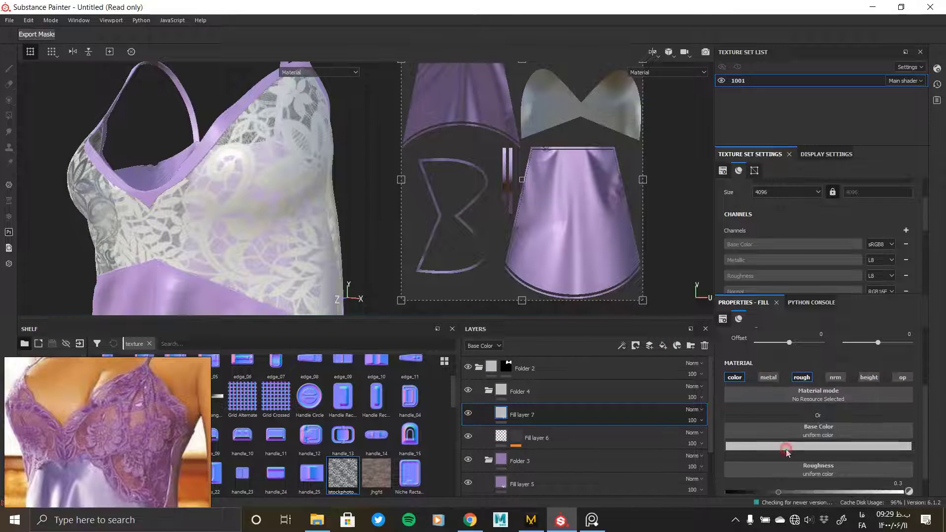
- Sample the purple from Folder 3's thumbnail as Fill layer 7's base color and adjust its brightness
click(786, 447)
click(794, 391)
drag(523, 429, 501, 460)
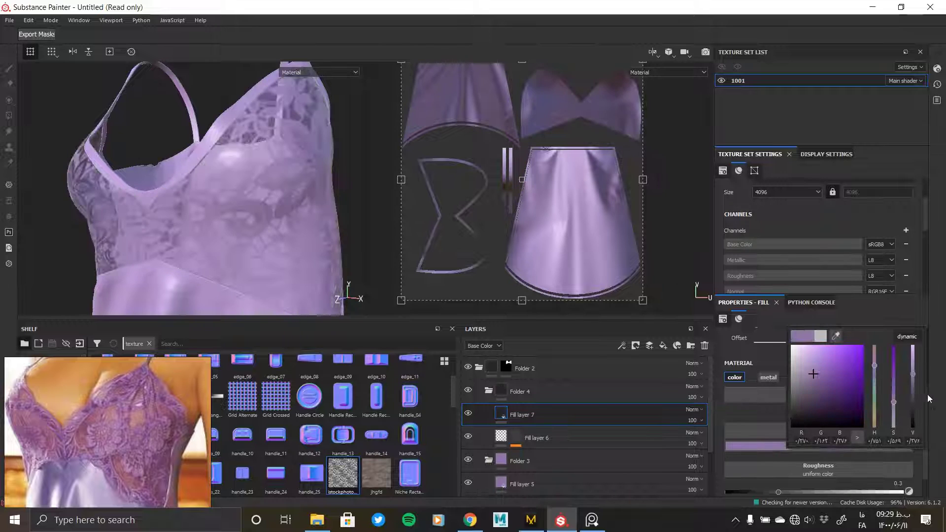
drag(914, 377, 913, 372)
- Collapse Folder 4 and Folder 3, then try placing Folder 3 above Folder 4 and inspect the lace
click(488, 393)
click(488, 414)
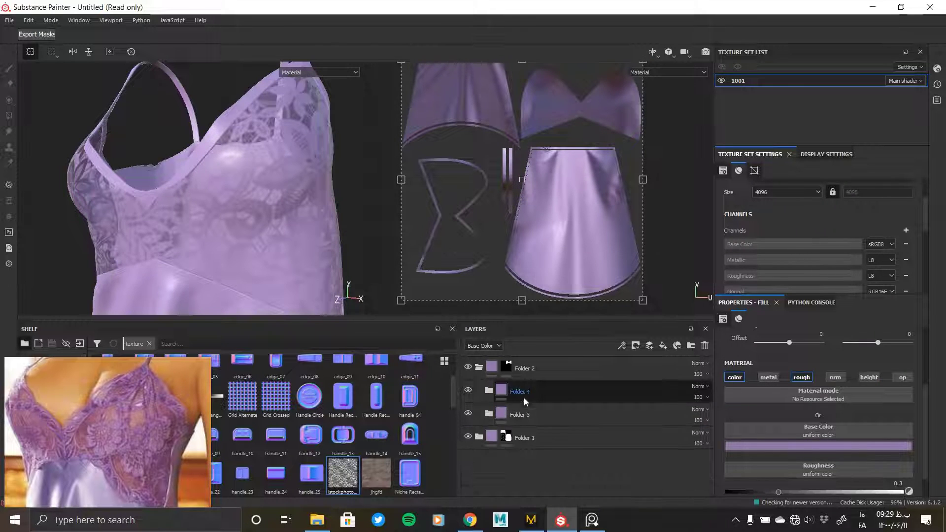
drag(523, 413, 525, 383)
click(516, 413)
click(516, 413)
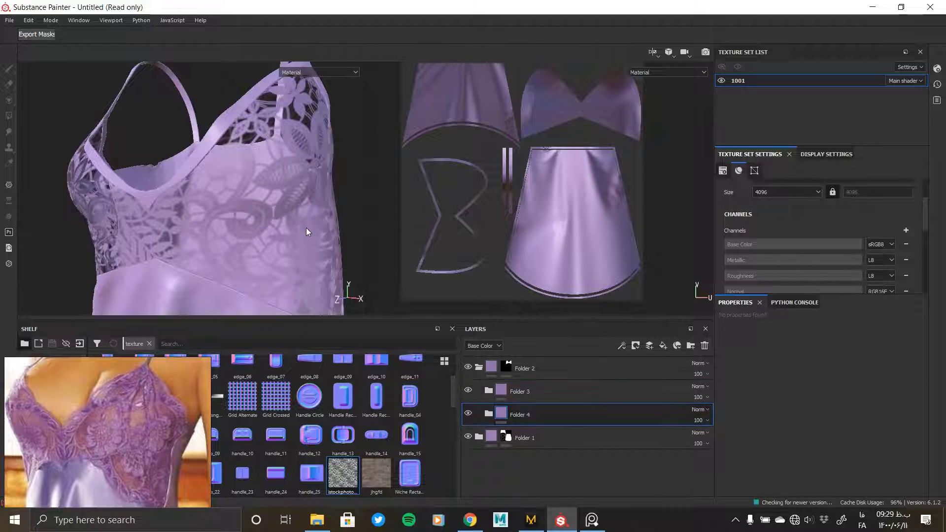
scroll(306, 227, up, 6)
alt+drag(316, 230, 281, 230)
scroll(280, 229, down, 5)
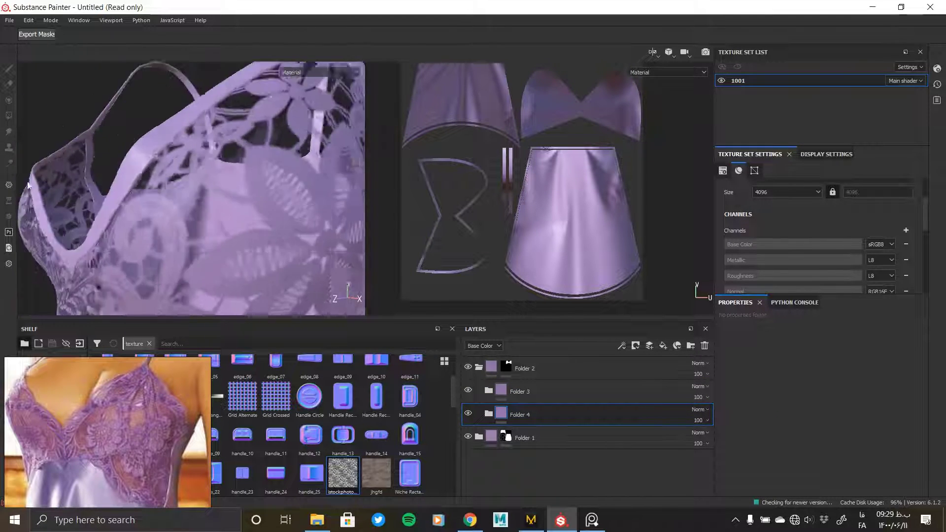
- Expand Folder 4 and lower the White Noise balance in Fill layer 6's mask to about 0.17
click(488, 414)
click(516, 460)
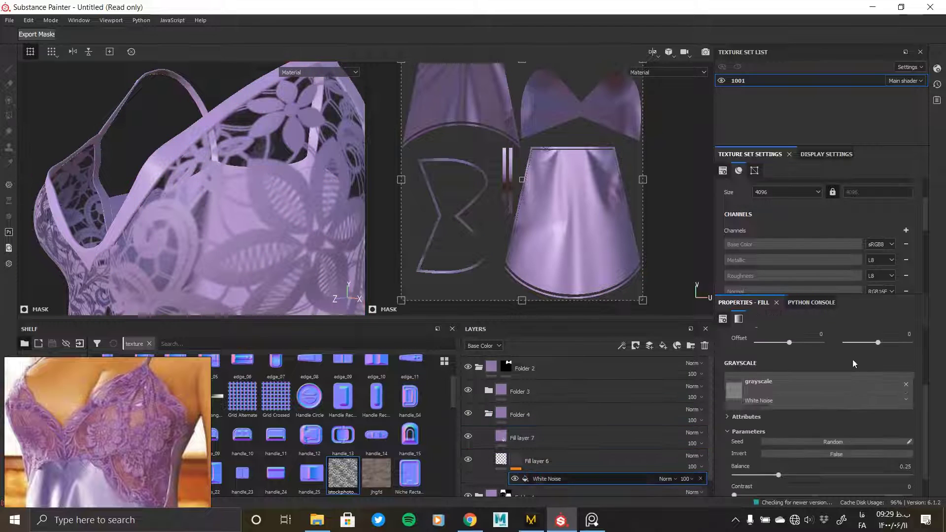
drag(779, 458, 814, 461)
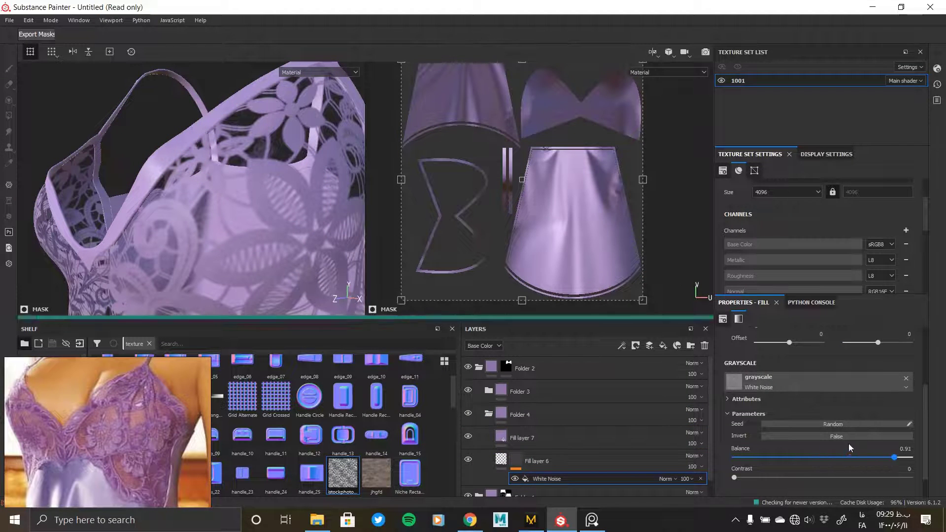
click(829, 457)
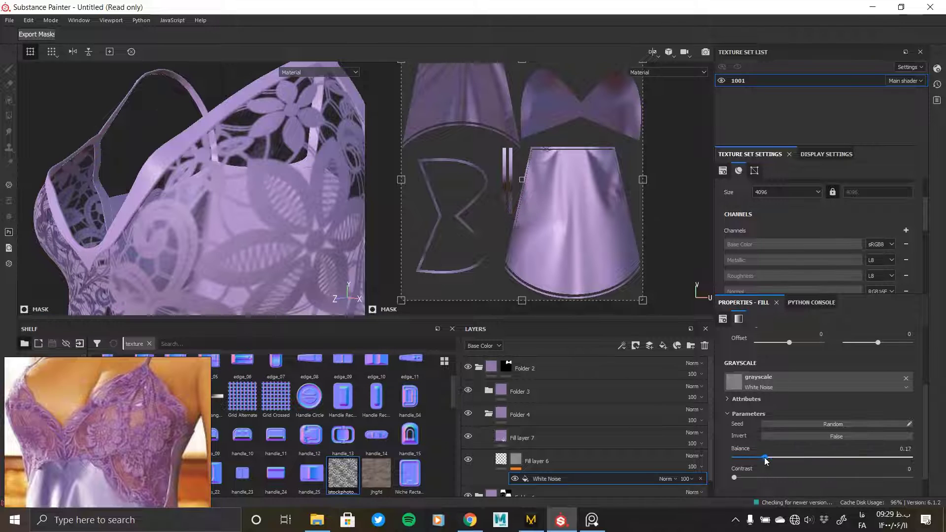
- Collapse Folder 4, move it back above Folder 3 and check the bodice in the 3D view
click(488, 412)
drag(488, 412, 528, 388)
alt+right_drag(234, 189, 219, 216)
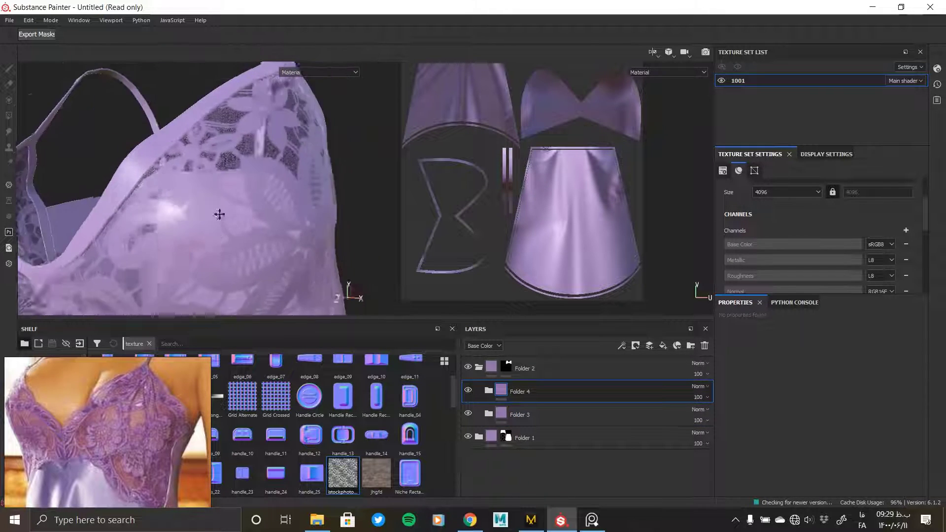
alt+drag(219, 215, 256, 231)
click(530, 413)
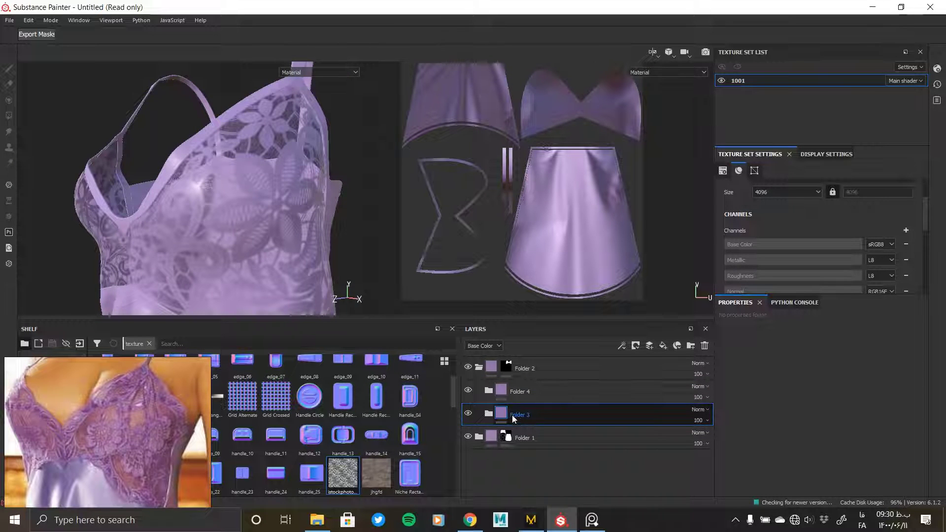
click(662, 346)
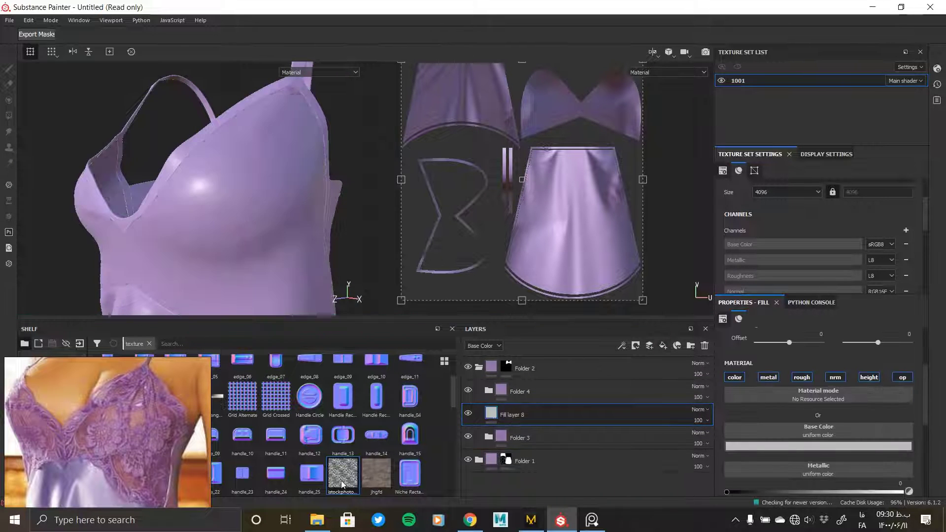
key(ctrl+z)
right_click(539, 422)
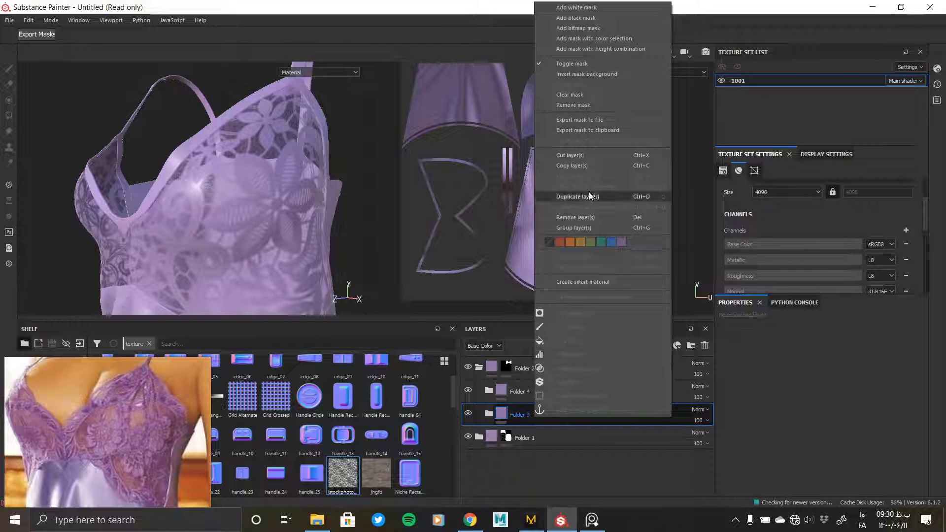
click(574, 196)
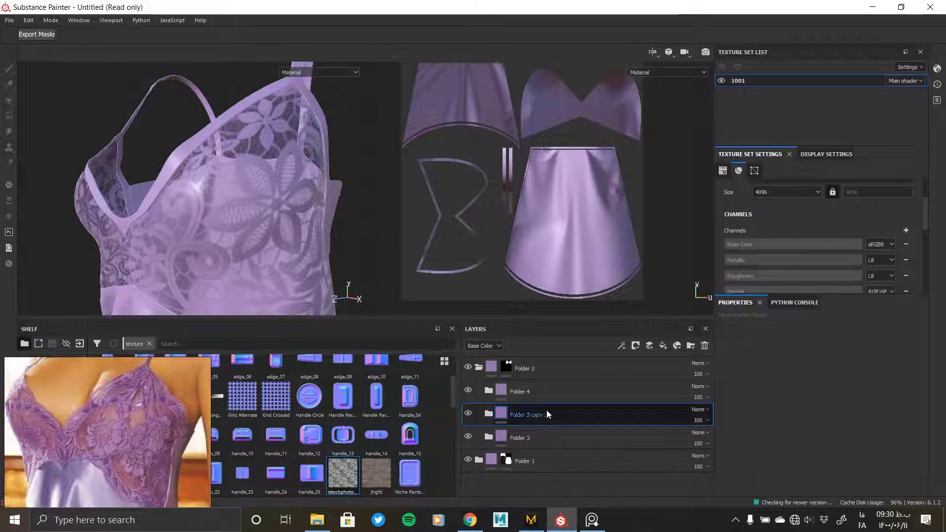
click(489, 413)
key(ctrl+z)
- Expand Folder 3, check Fill layer 4's effect by toggling its visibility, and duplicate the layer
click(488, 414)
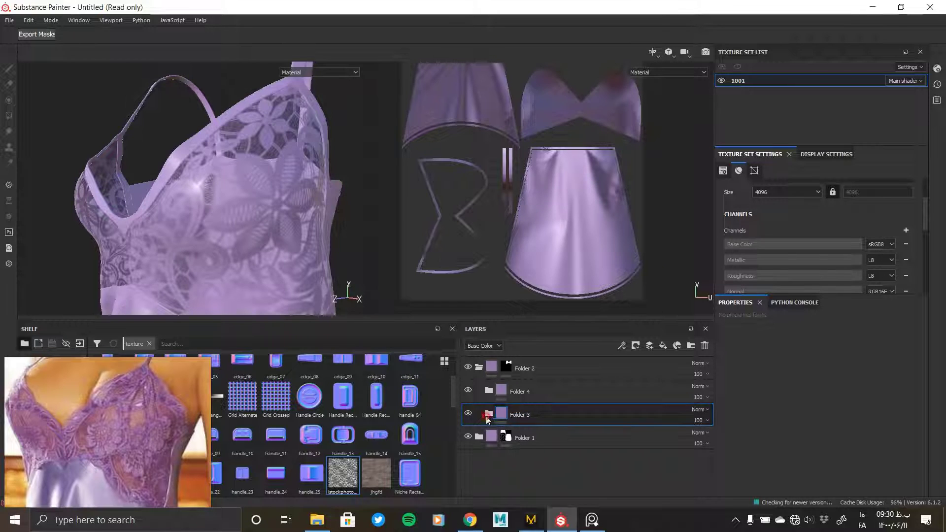
click(530, 461)
click(468, 459)
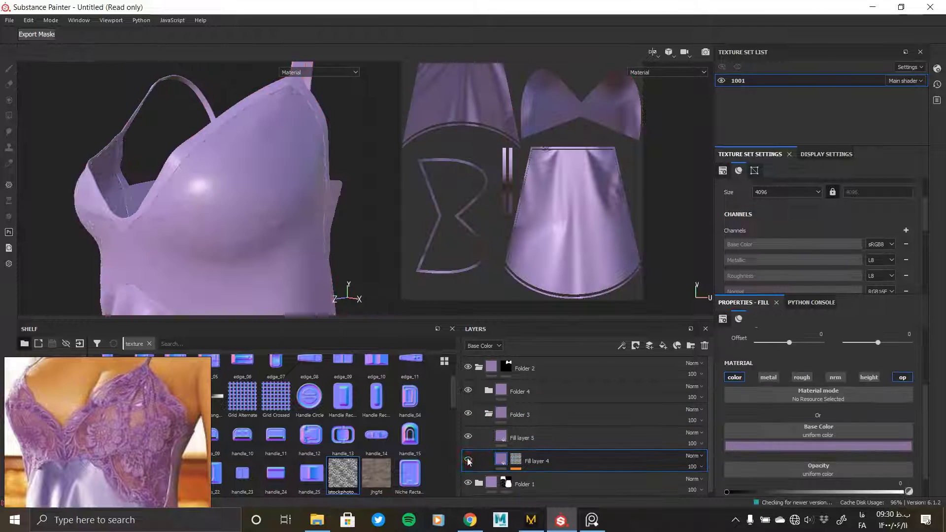
click(468, 459)
right_click(541, 465)
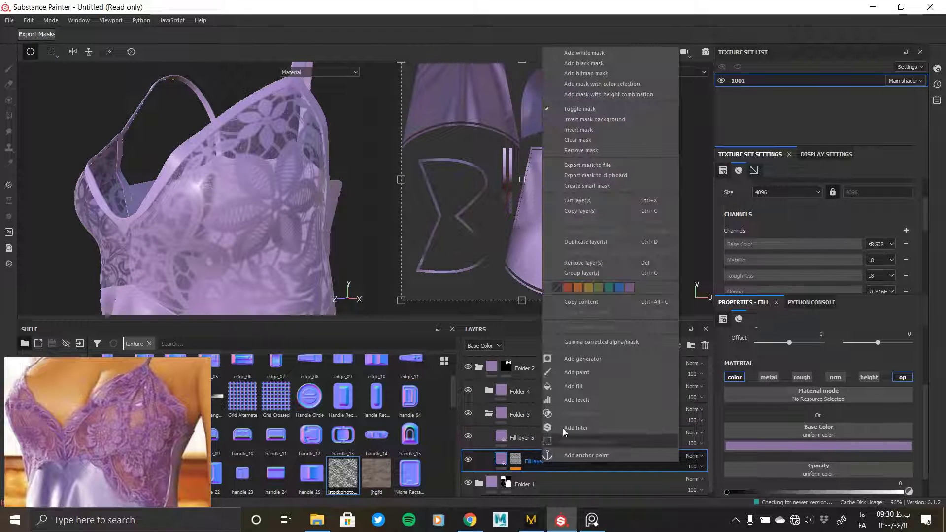
click(588, 241)
- Add an Invert filter to the mask of the duplicated lace layer, above its fill
click(535, 479)
right_click(535, 480)
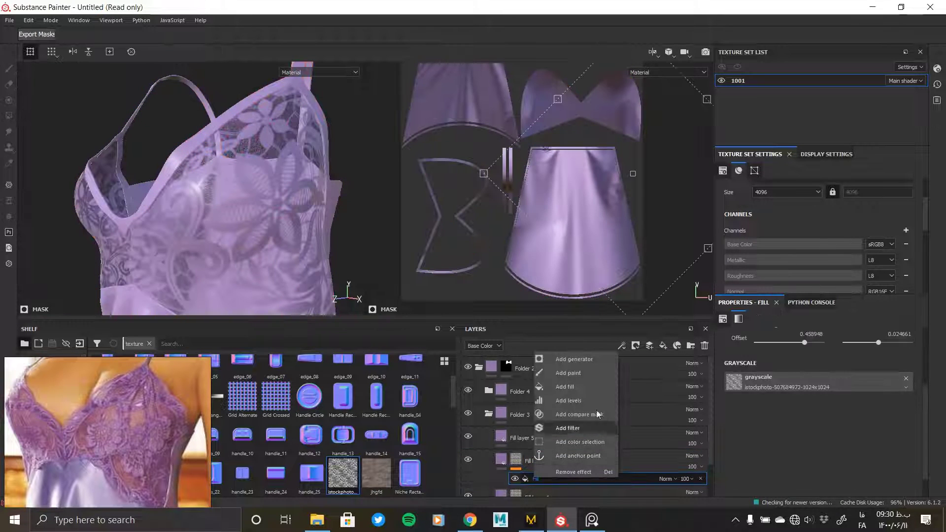
click(582, 428)
click(816, 335)
scroll(836, 410, down, 3)
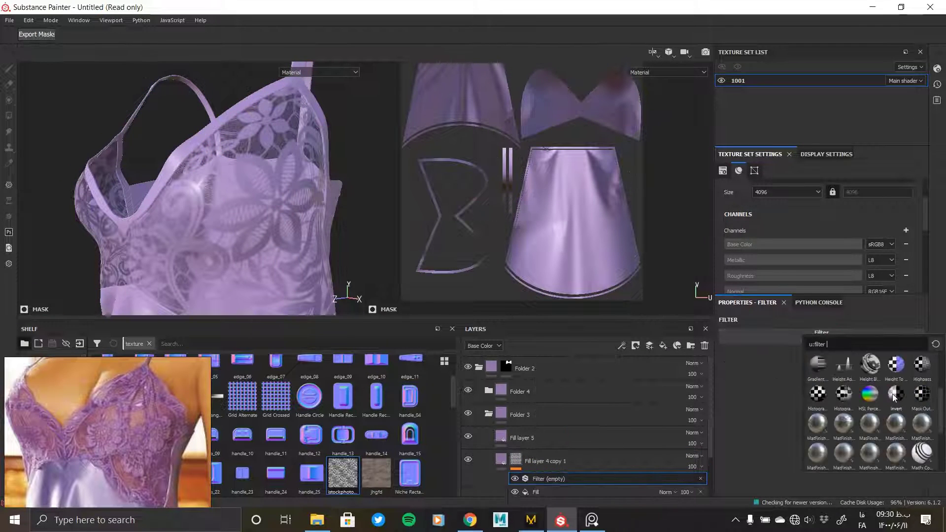
click(891, 393)
mouse_move(485, 4)
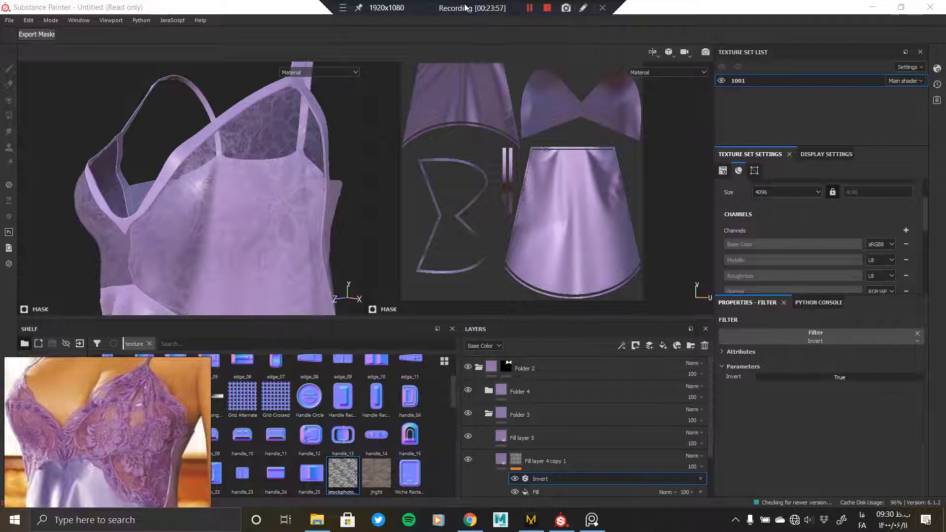
- Turn off the opacity channel on the fill of Fill layer 4 copy 1 and try a much darker purple base colour
alt+drag(204, 274, 267, 247)
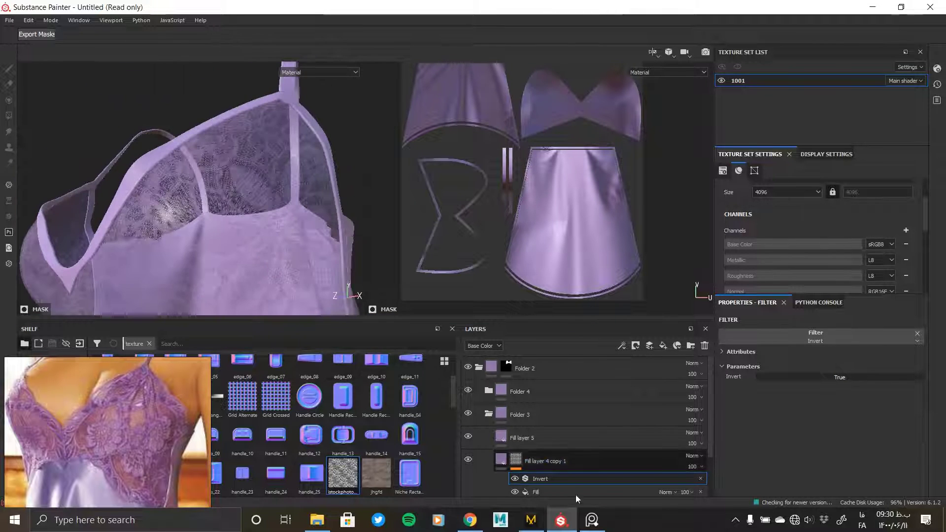
scroll(547, 481, down, 1)
click(512, 433)
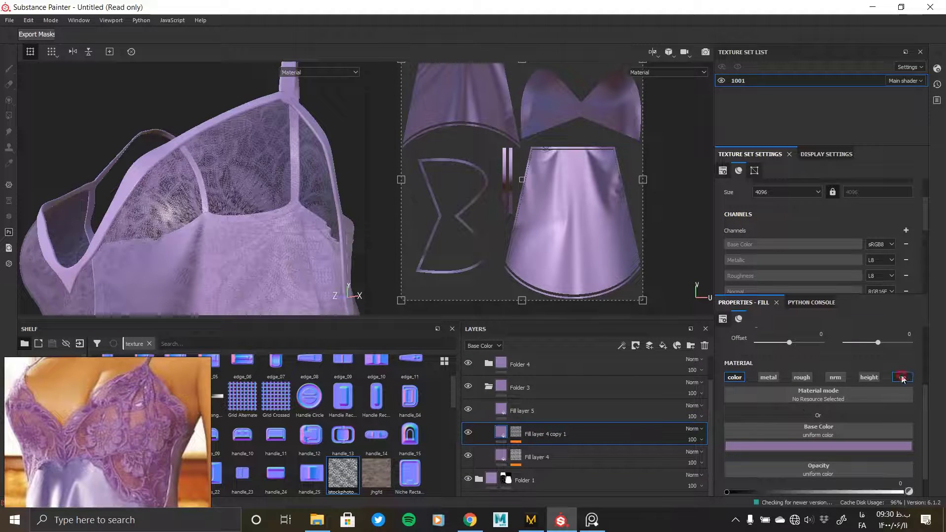
click(902, 377)
click(767, 447)
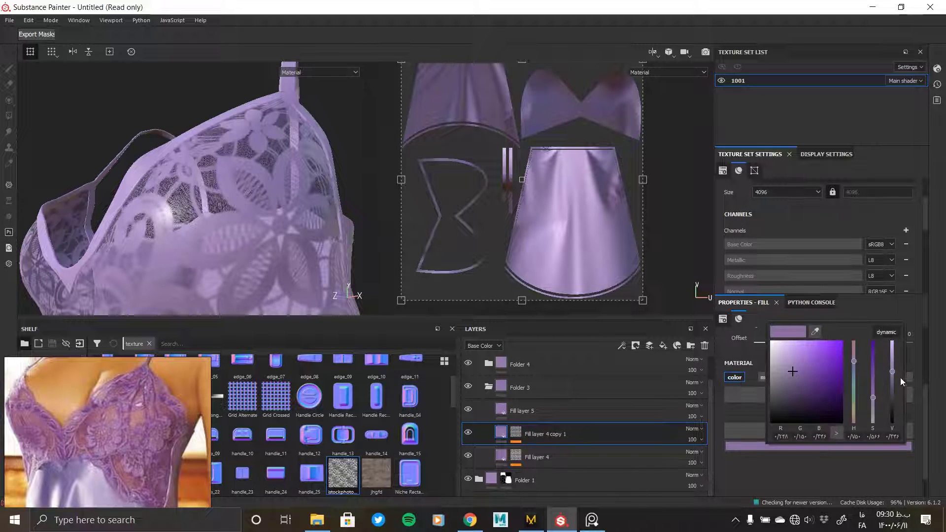
drag(893, 380, 890, 400)
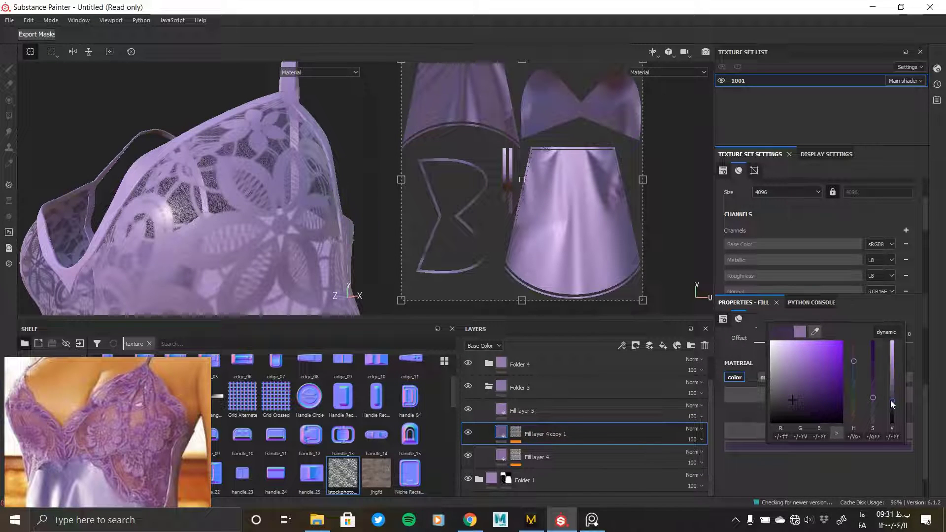
- Darken the base colour of Fill layer 5 to a deeper purple with a value of about 0.195
click(542, 411)
click(838, 446)
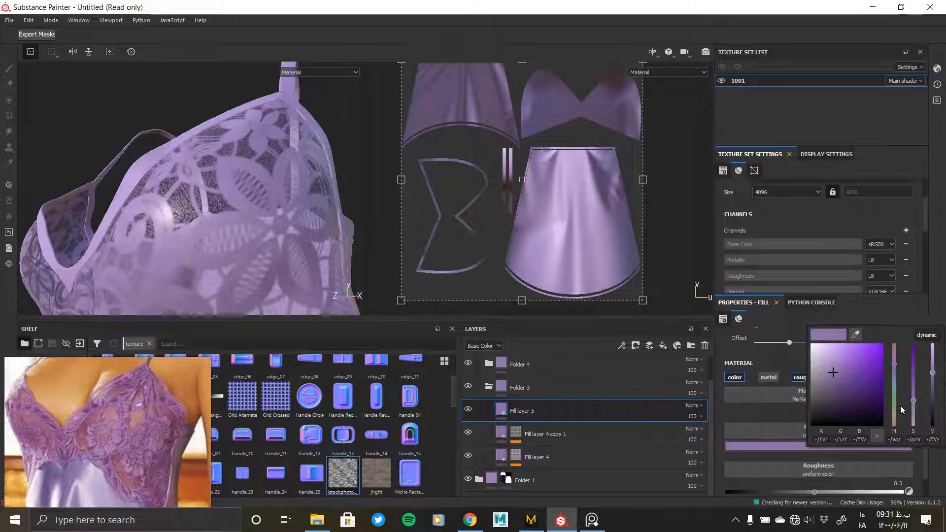
click(933, 385)
drag(938, 397, 941, 417)
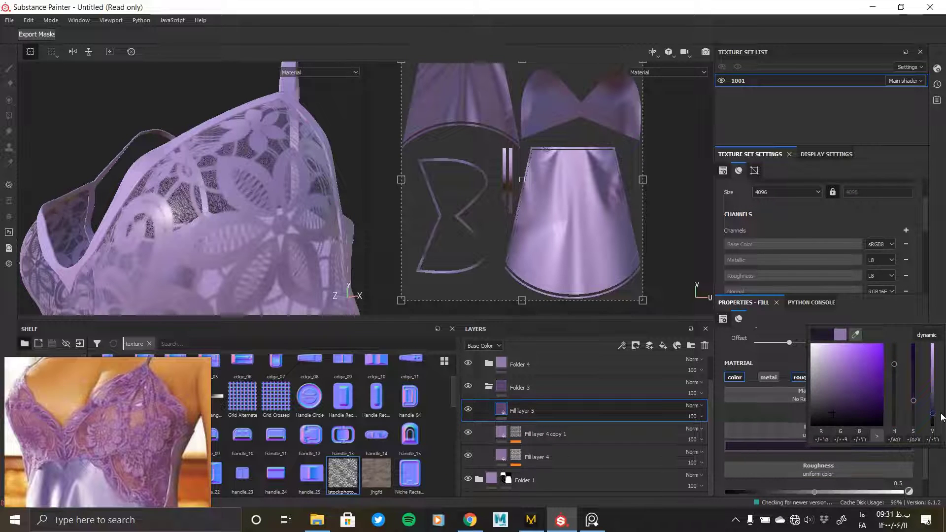
drag(932, 368, 941, 387)
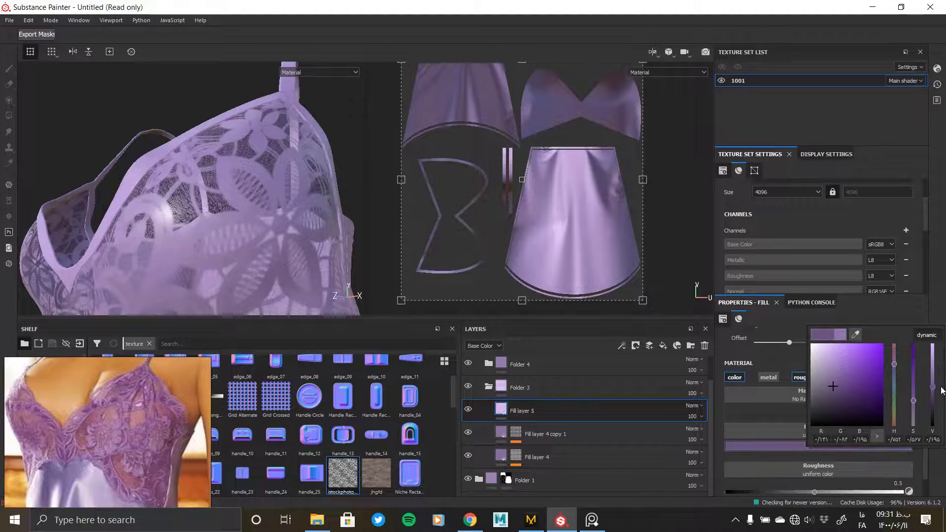
- Check the effect of Fill layer 4 copy 1 by toggling its colour channel and visibility and viewing its mask
click(504, 437)
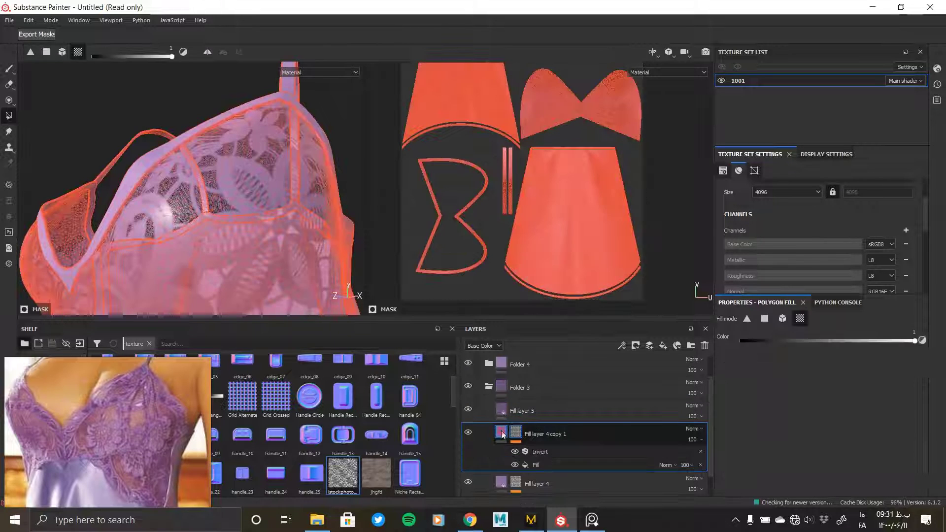
click(731, 376)
click(732, 375)
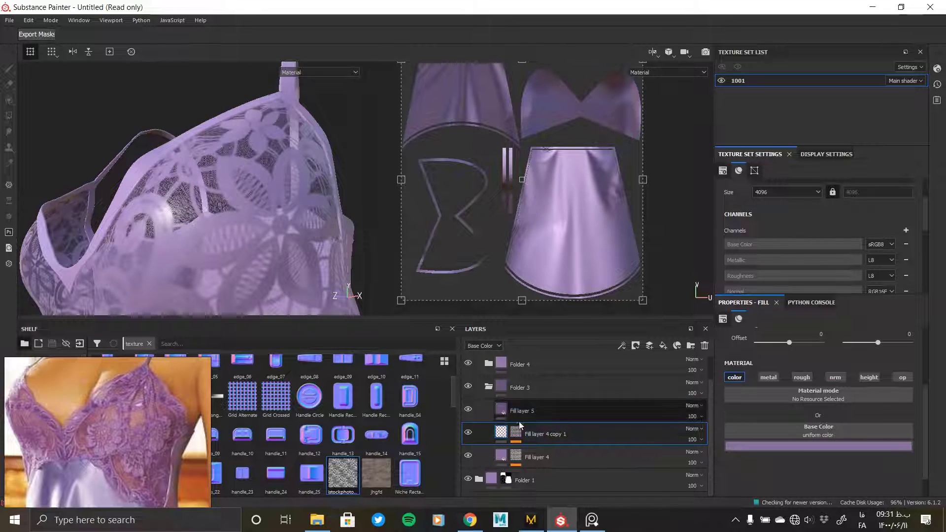
click(467, 434)
click(516, 431)
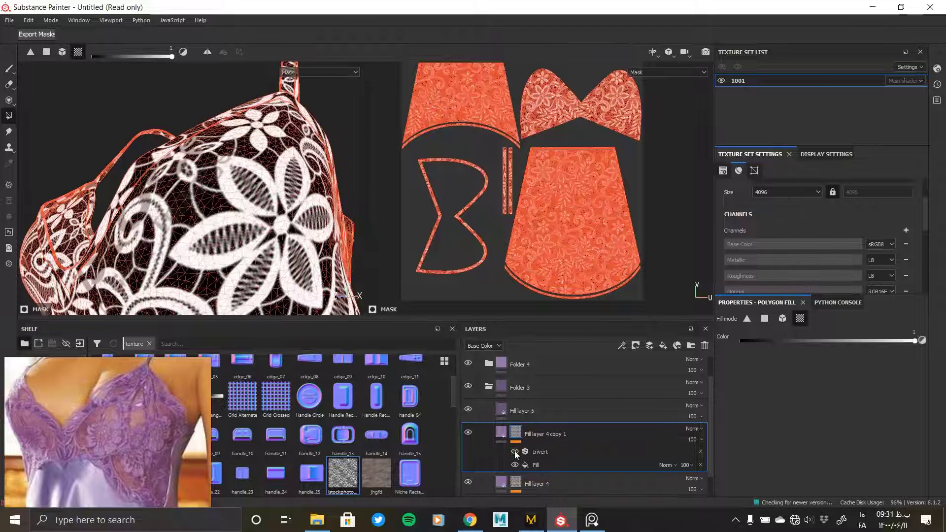
click(501, 433)
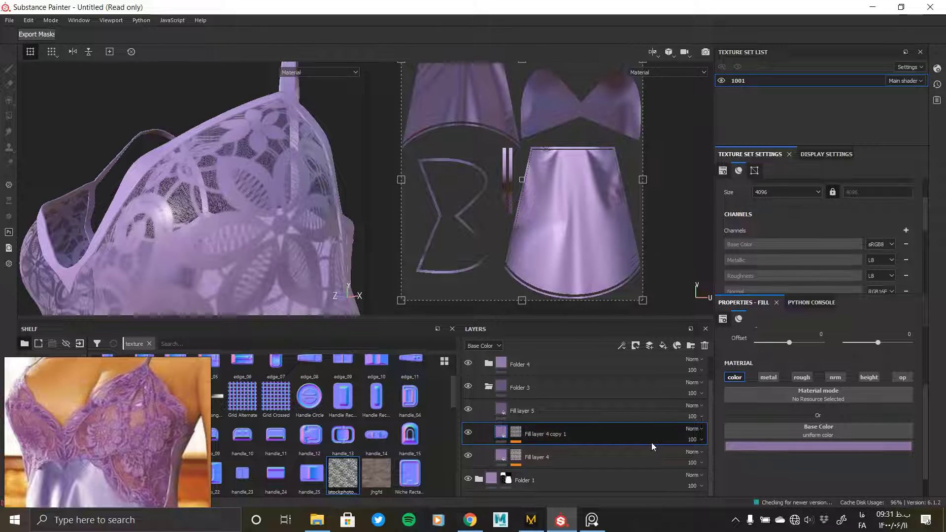
- Move Fill layer 4 copy 1 above Fill layer 5 and lower its base colour saturation to about 0.507
drag(532, 434, 540, 398)
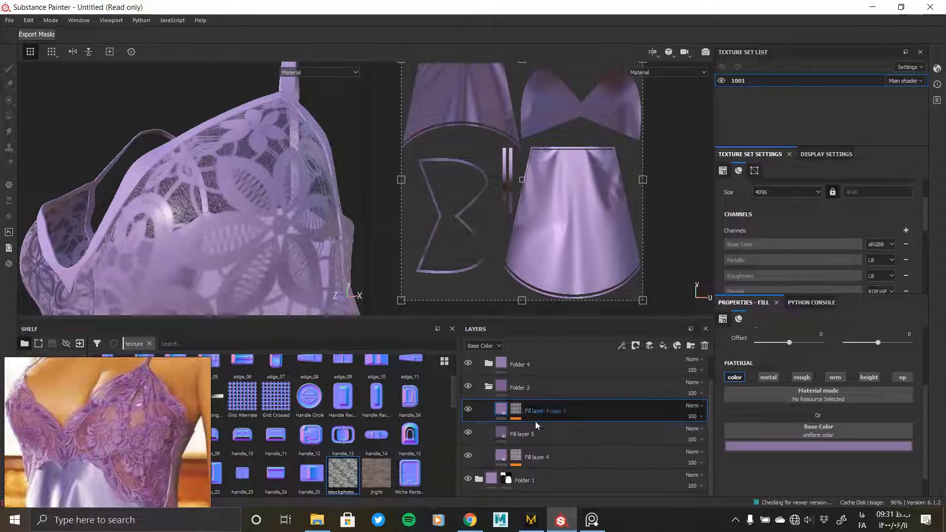
click(817, 446)
drag(918, 378, 913, 406)
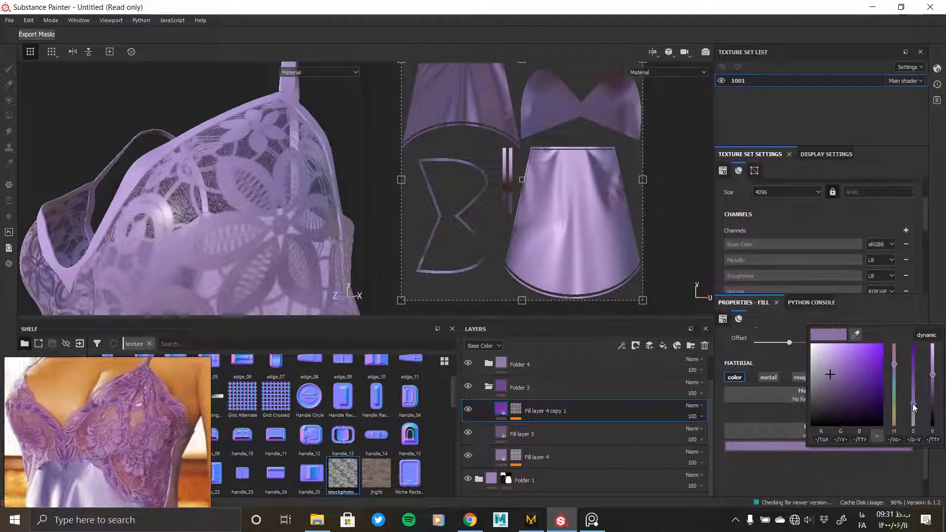
- Move Fill layer 4 copy 1 out of Folder 3, collapse that folder and place Folder 4 directly beneath the lace copy
drag(530, 420, 531, 378)
scroll(499, 428, up, 1)
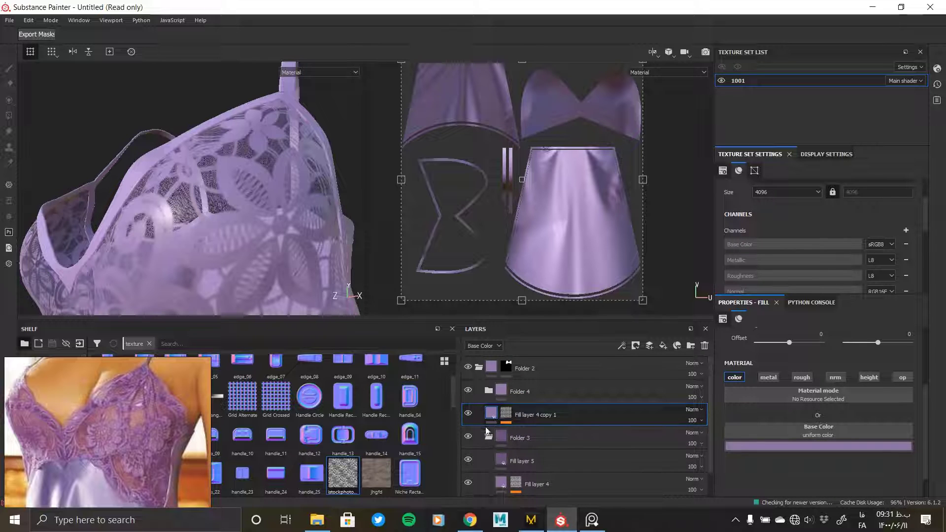
click(492, 438)
drag(518, 392, 522, 422)
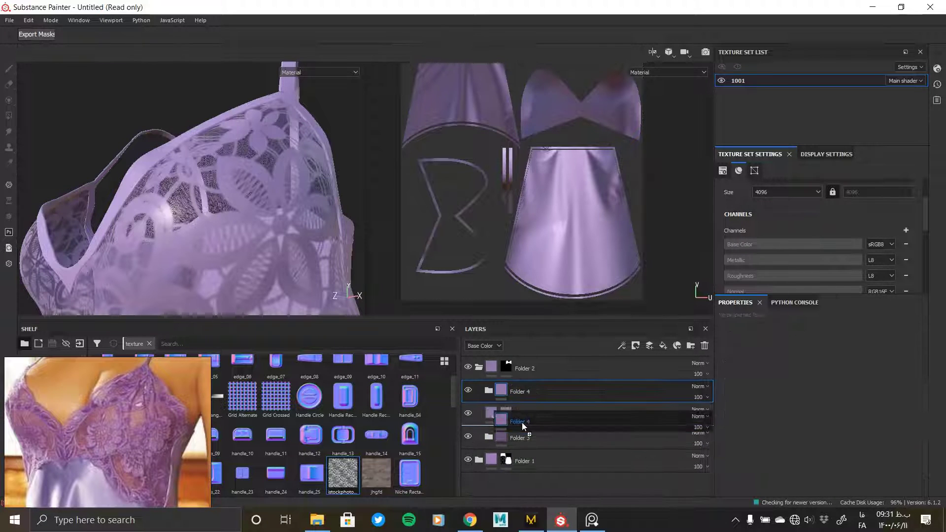
- Try different brightness levels for the base colour of Fill layer 4 copy 1
click(512, 391)
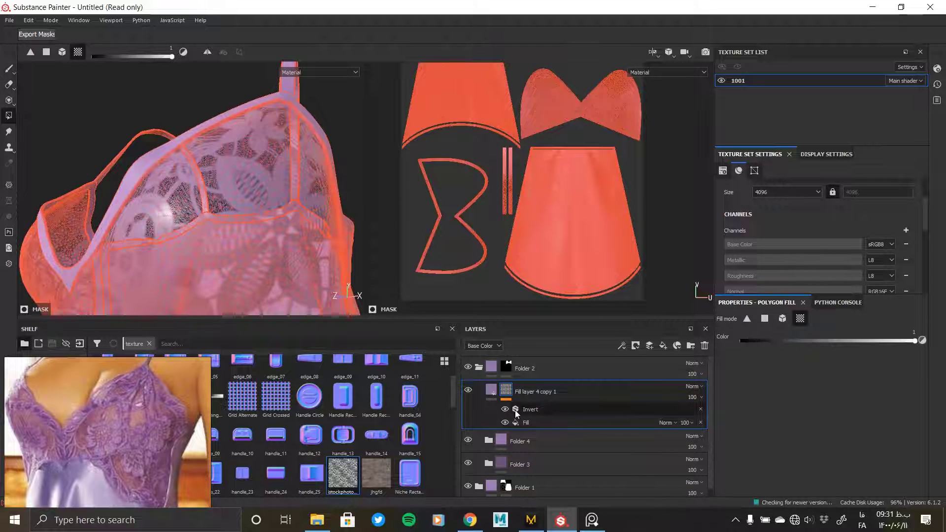
click(879, 446)
mouse_move(932, 385)
mouse_down()
mouse_move(933, 358)
mouse_move(935, 385)
mouse_move(936, 374)
mouse_up()
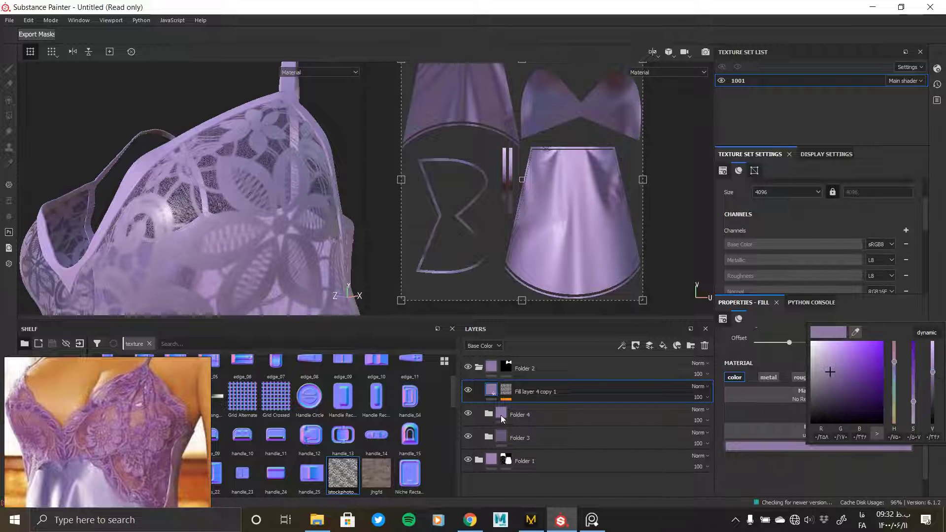
- Expand Folder 4 and darken the base colour of Fill layer 7 to a value of about 0.28
click(489, 414)
click(523, 435)
click(867, 448)
drag(933, 373, 934, 382)
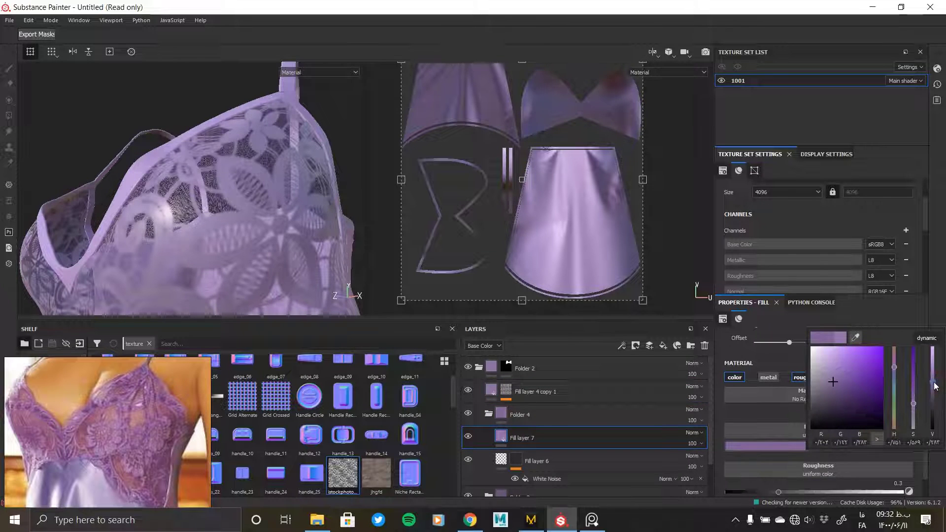
- Enable the height channel on Fill layer 4 copy 1 and raise its height to about 0.22 to emboss the lace
scroll(224, 291, down, 3)
alt+drag(223, 298, 148, 291)
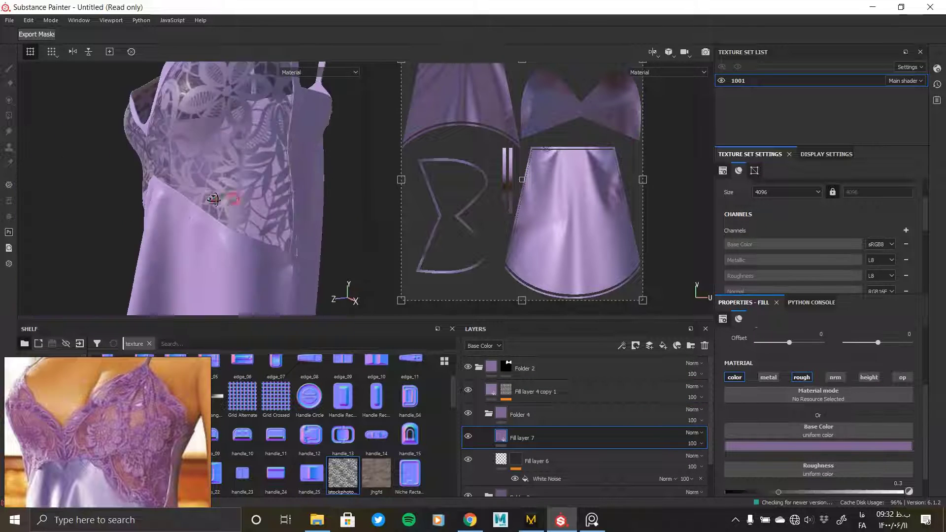
scroll(250, 279, up, 3)
click(519, 396)
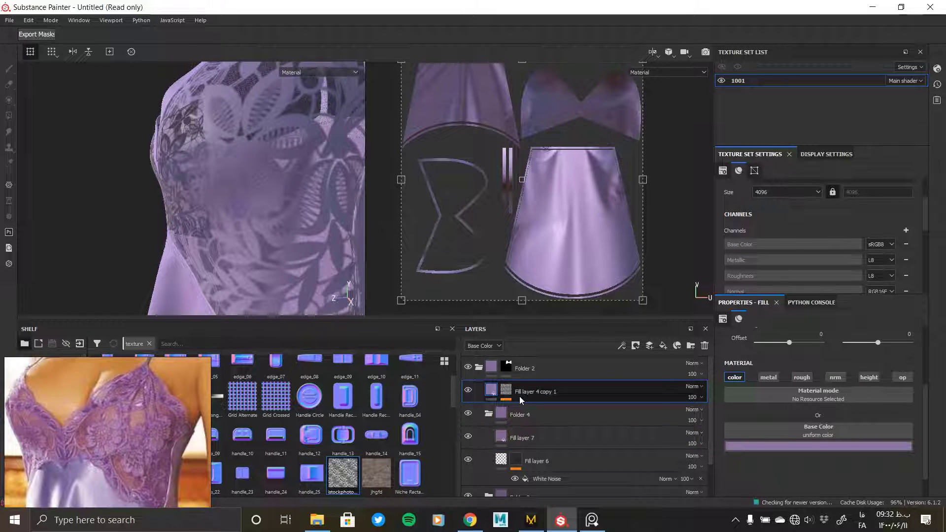
alt+drag(250, 276, 243, 211)
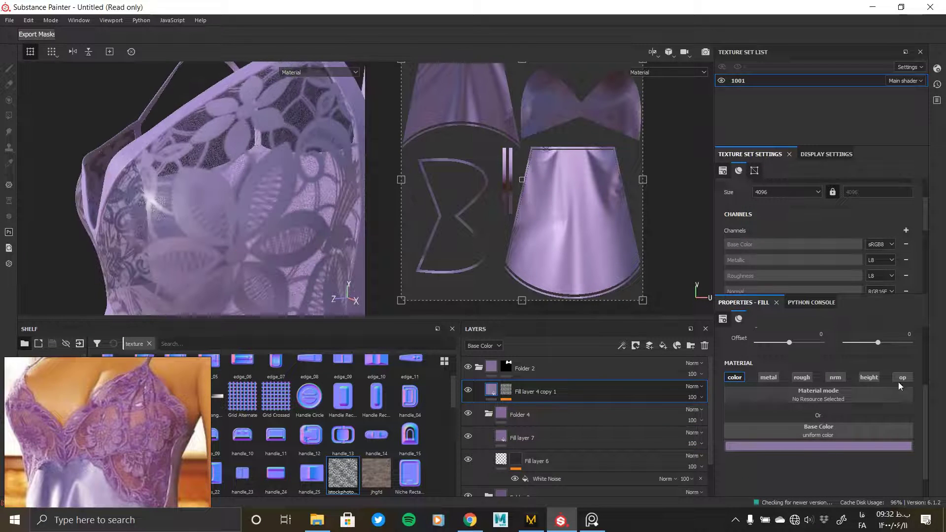
click(869, 377)
scroll(837, 443, down, 1)
drag(813, 462, 833, 463)
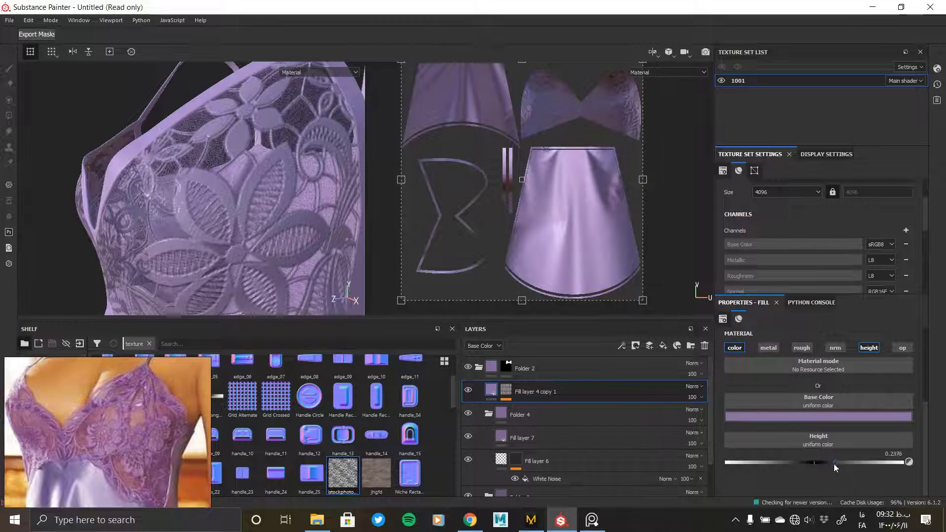
- Increase the height of Fill layer 4 copy 1 further for stronger lace relief and check it up close on the bodice
alt+drag(109, 236, 141, 197)
alt+right_drag(142, 197, 238, 211)
alt+drag(238, 211, 250, 197)
alt+right_drag(249, 196, 196, 228)
alt+drag(196, 228, 173, 182)
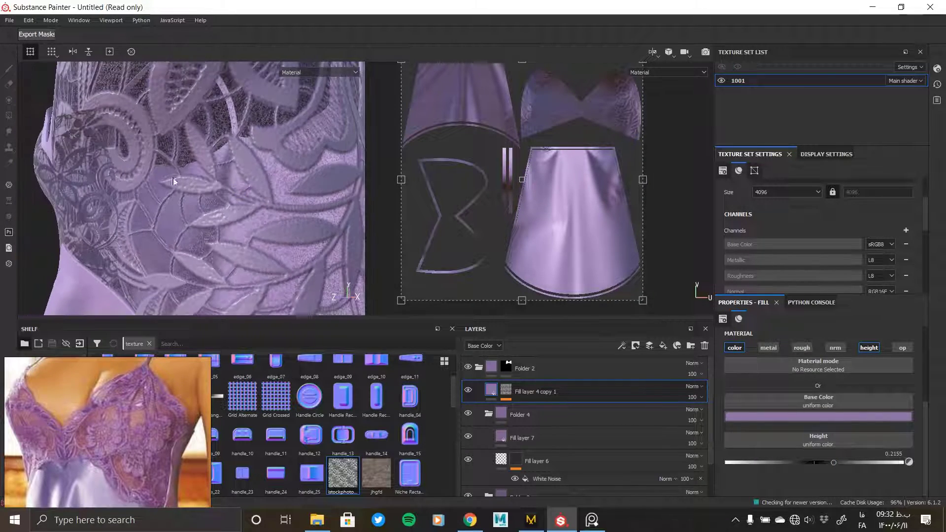
drag(807, 462, 842, 461)
alt+right_drag(119, 165, 266, 217)
alt+drag(266, 216, 276, 191)
alt+right_drag(276, 191, 235, 192)
- Set the White Noise balance in Fill layer 6's mask to 0.28
click(537, 478)
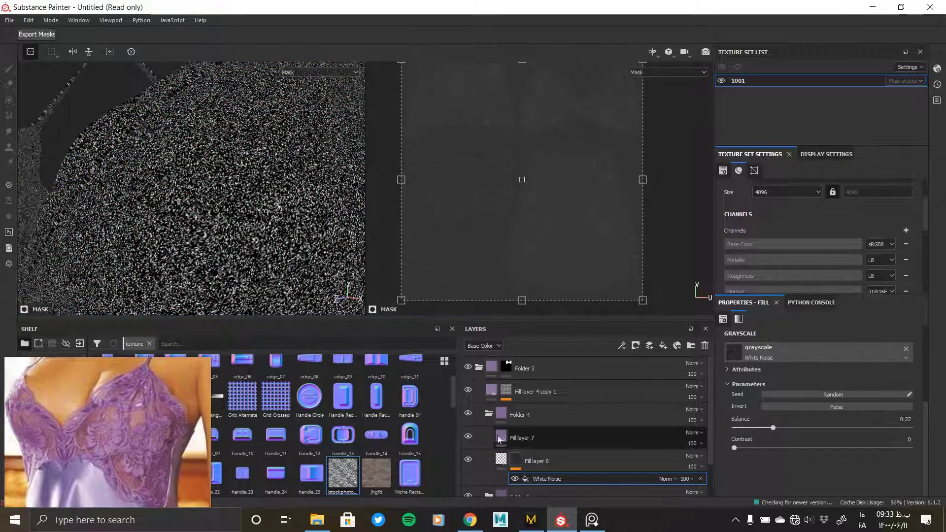
click(486, 465)
click(486, 473)
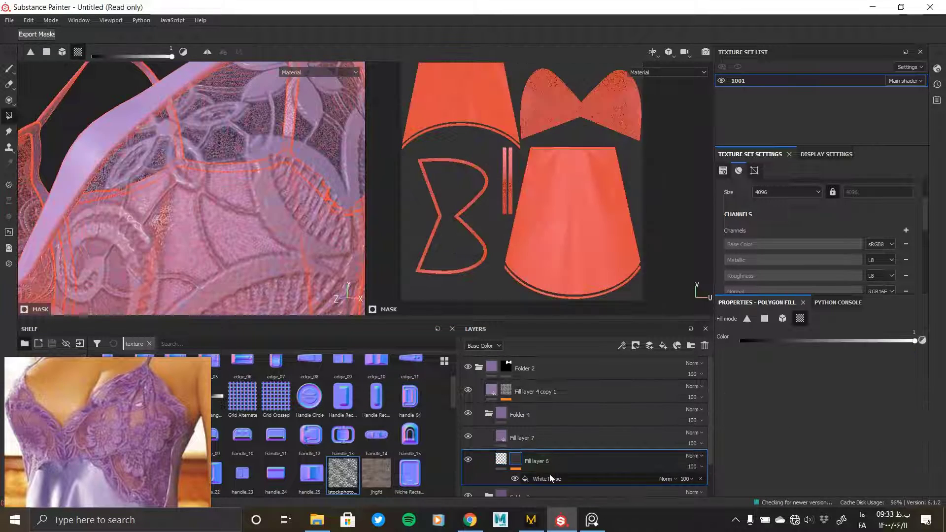
drag(773, 428, 789, 428)
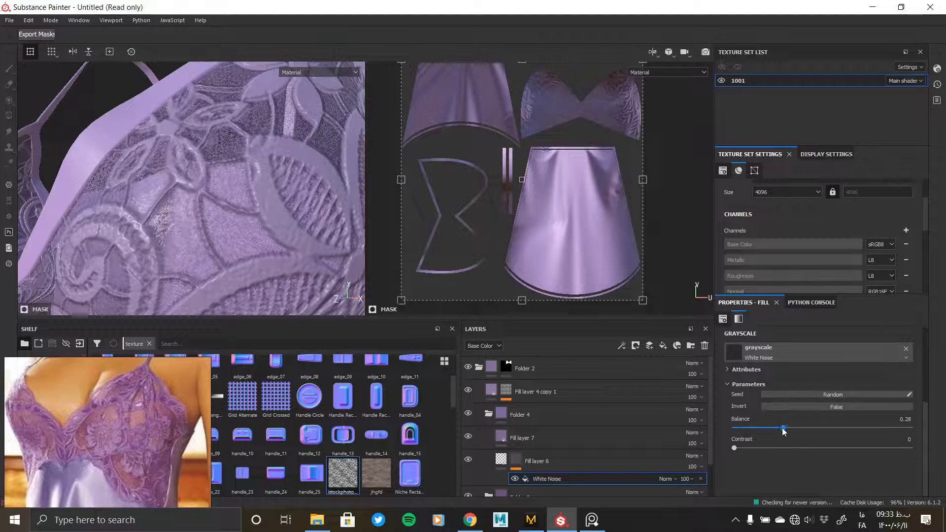
- Examine the dress from all sides, comparing the lace bodice and satin skirt with the reference, and select Folder 1
alt+right_drag(213, 252, 300, 158)
alt+drag(300, 159, 306, 186)
alt+middle_drag(307, 186, 289, 238)
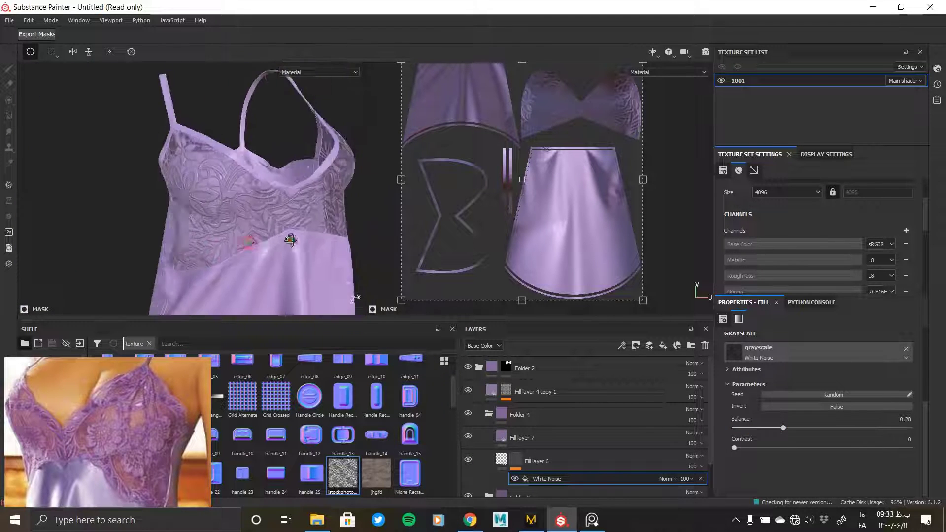
alt+drag(289, 238, 70, 253)
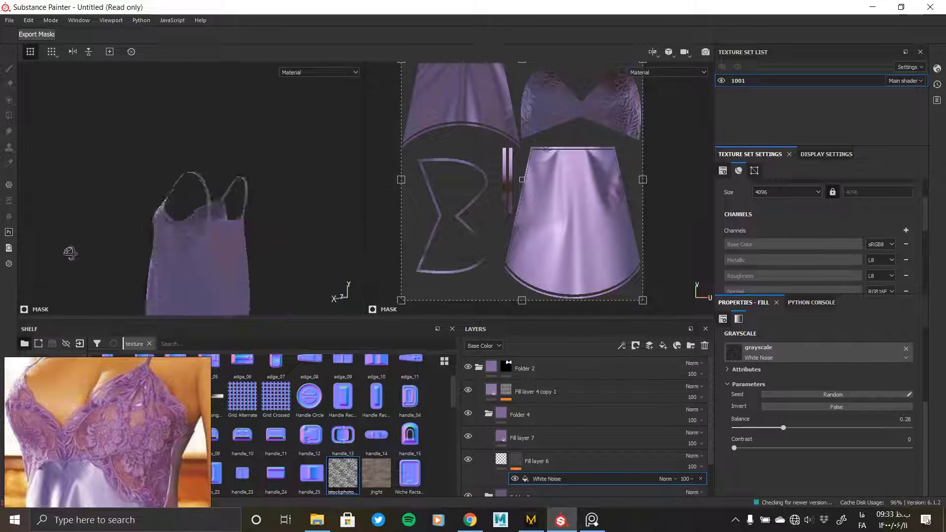
alt+drag(262, 171, 27, 167)
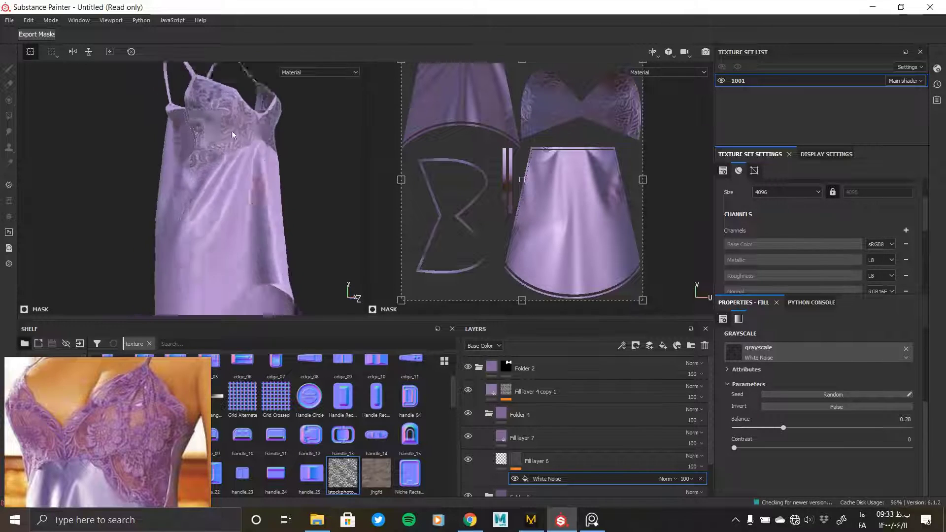
alt+drag(233, 134, 84, 187)
alt+right_drag(345, 207, 99, 207)
alt+middle_drag(325, 273, 259, 204)
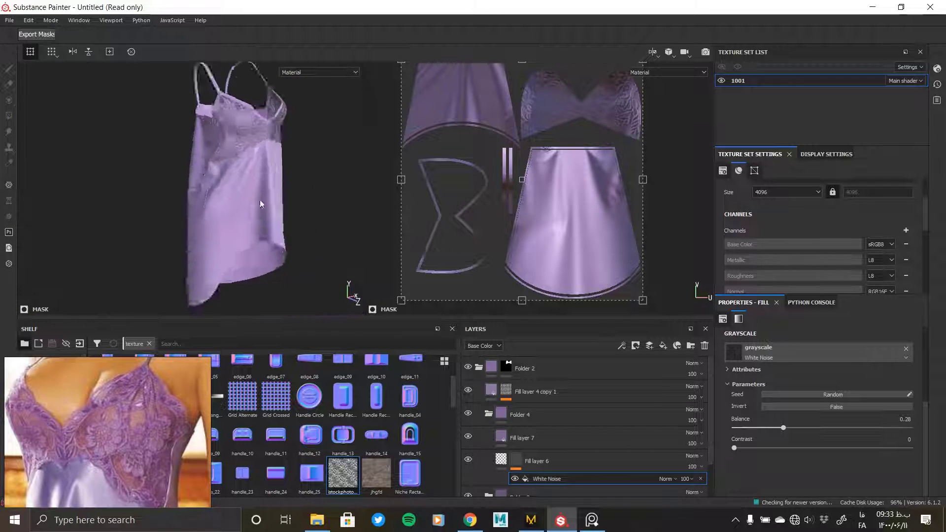
alt+drag(260, 203, 207, 207)
alt+right_drag(207, 207, 374, 311)
alt+drag(374, 311, 184, 184)
alt+right_drag(183, 184, 271, 177)
alt+drag(271, 178, 335, 296)
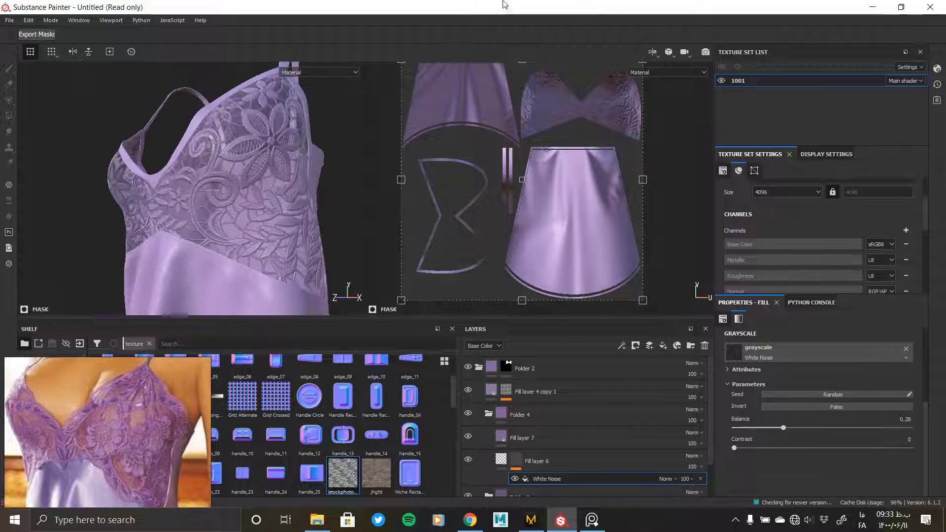
alt+right_drag(296, 127, 12, 127)
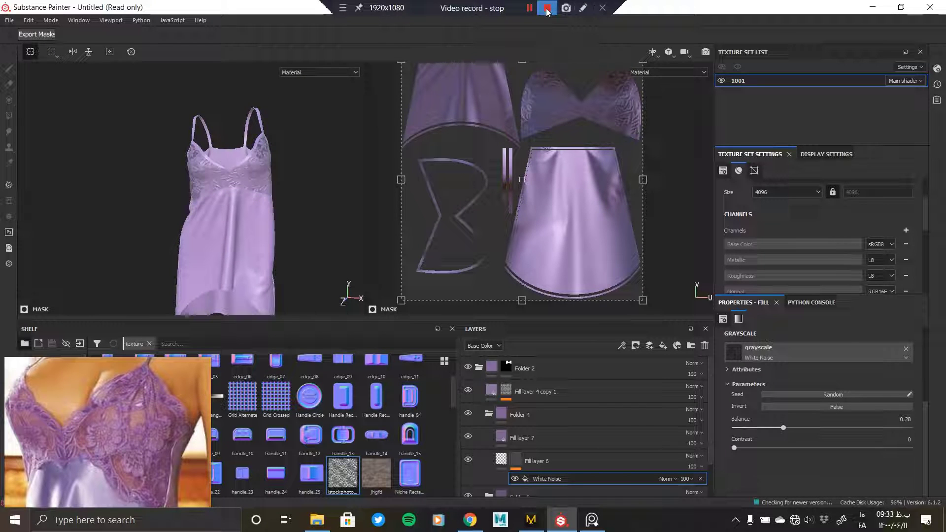
alt+drag(218, 253, 154, 246)
alt+right_drag(155, 247, 272, 177)
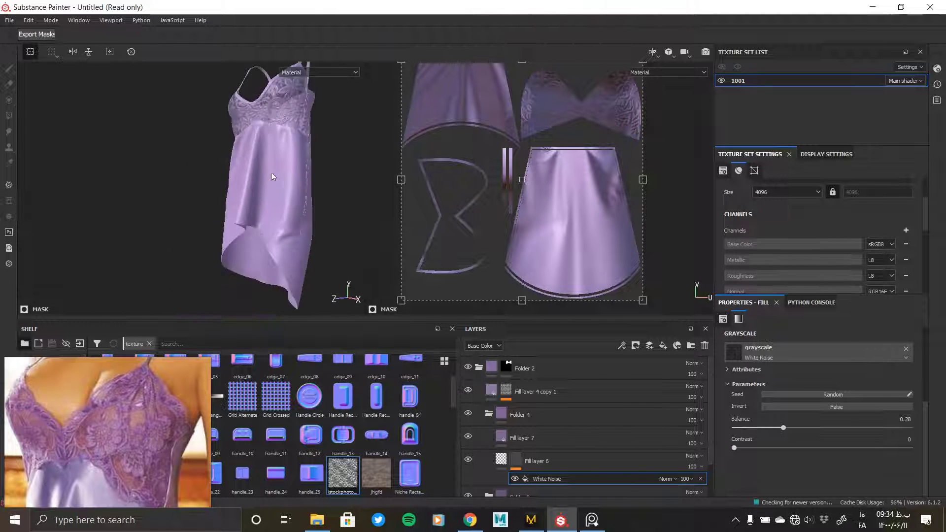
alt+drag(284, 136, 286, 248)
scroll(287, 252, up, 2)
alt+middle_drag(291, 187, 297, 216)
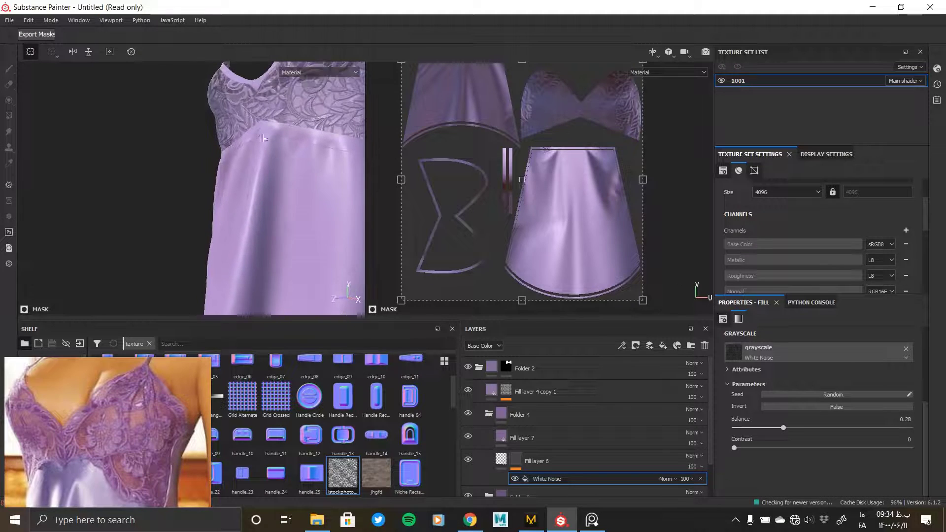
alt+right_drag(296, 216, 340, 233)
scroll(542, 434, down, 2)
click(507, 480)
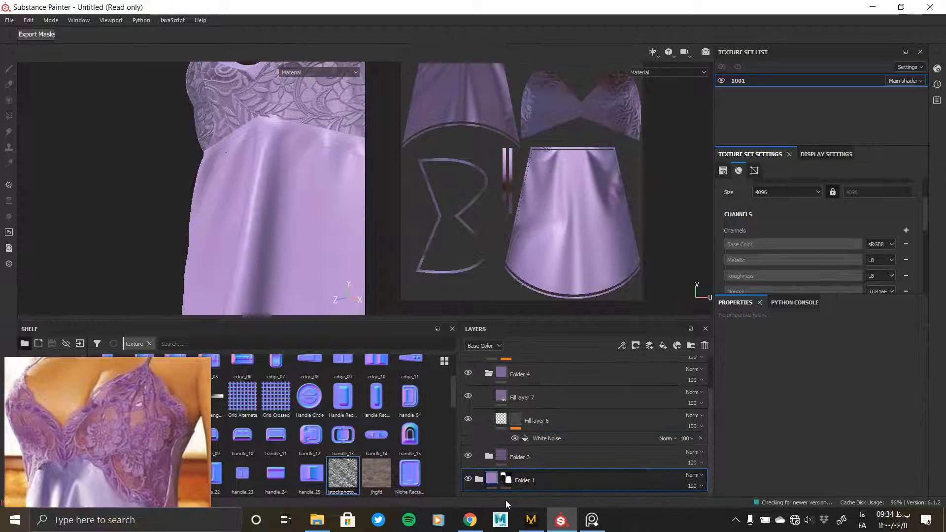
- Expand Folder 1 and slightly increase the saturation of Fill layer 1's purple base color, checking the satin skirt
click(476, 480)
scroll(481, 473, down, 2)
click(513, 481)
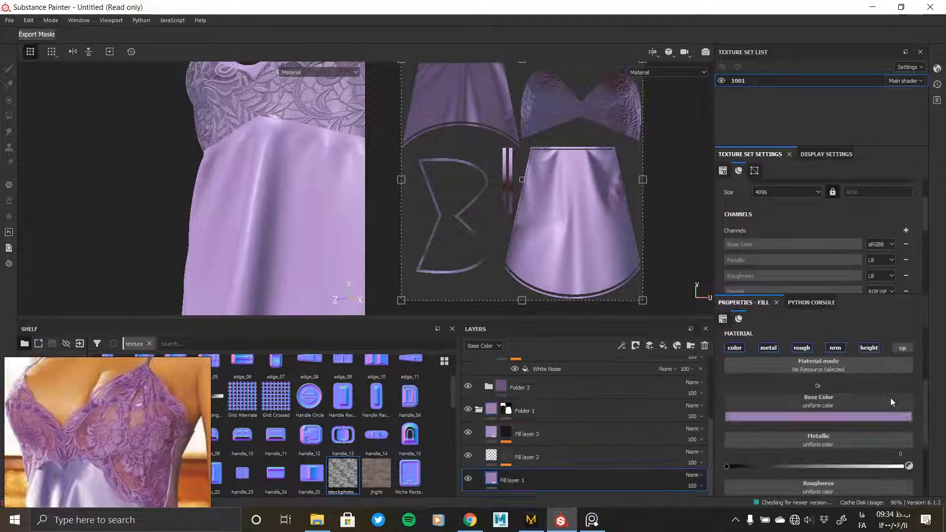
click(838, 414)
mouse_move(913, 367)
mouse_down()
mouse_move(913, 353)
mouse_move(912, 362)
mouse_up()
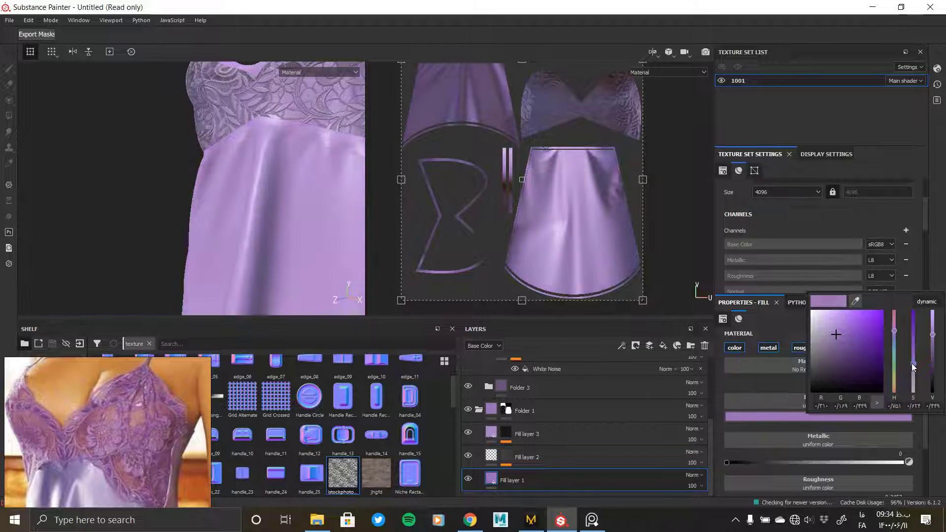
alt+right_drag(304, 225, 176, 184)
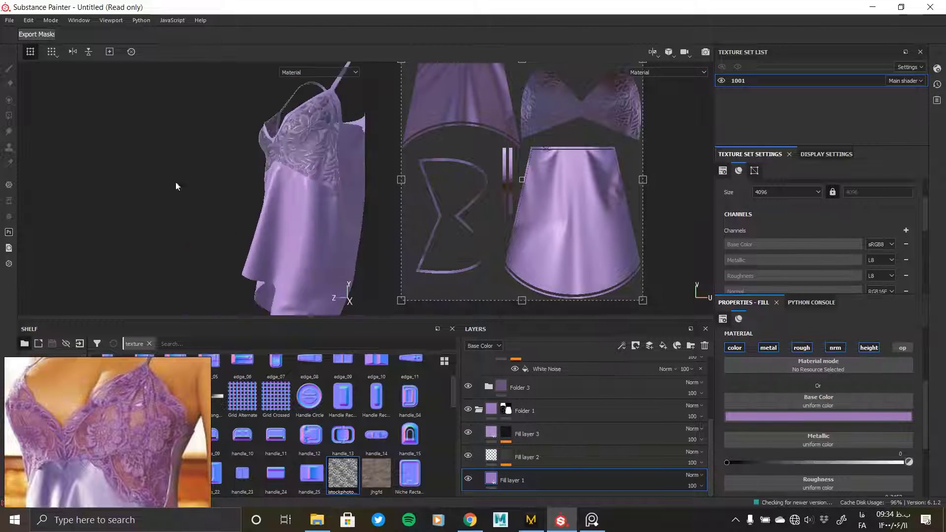
alt+drag(176, 184, 301, 190)
alt+right_drag(300, 189, 285, 323)
alt+drag(284, 310, 276, 207)
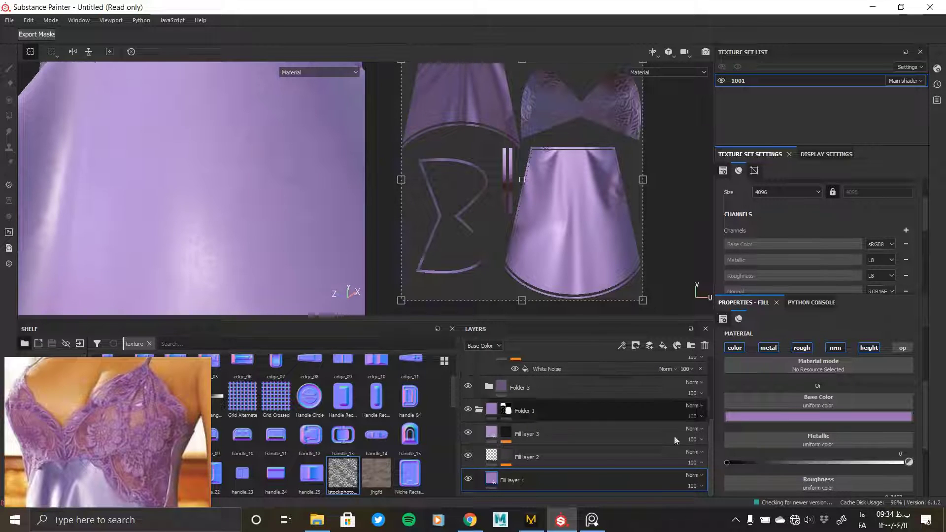
- Change the base color of Fill layer 3 in Folder 1 to a darker, muted purple
click(491, 432)
click(784, 418)
mouse_move(814, 326)
mouse_down()
mouse_move(809, 306)
mouse_move(809, 344)
mouse_up()
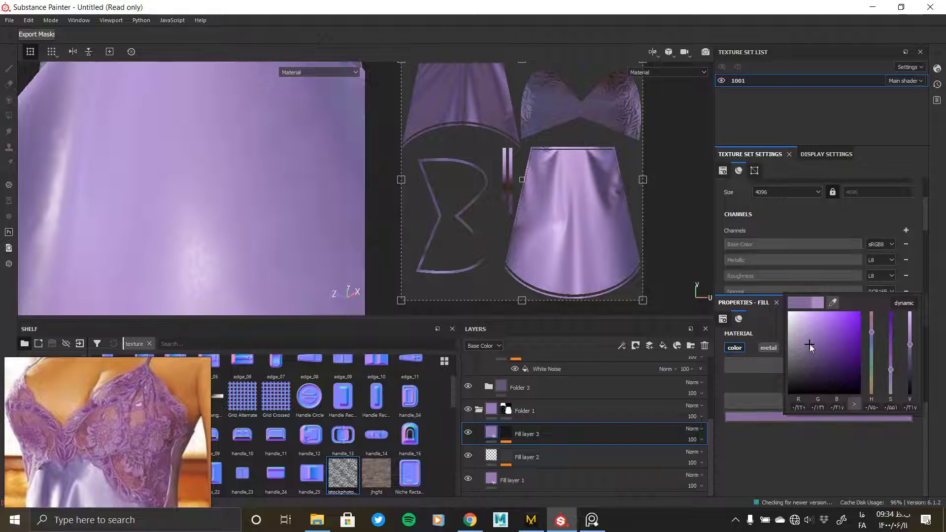
- Examine the satin skirt and lace bodice from several sides and distances to judge the adjusted purple tones
alt+right_drag(175, 194, 46, 185)
alt+drag(46, 186, 215, 211)
alt+right_drag(216, 212, 264, 245)
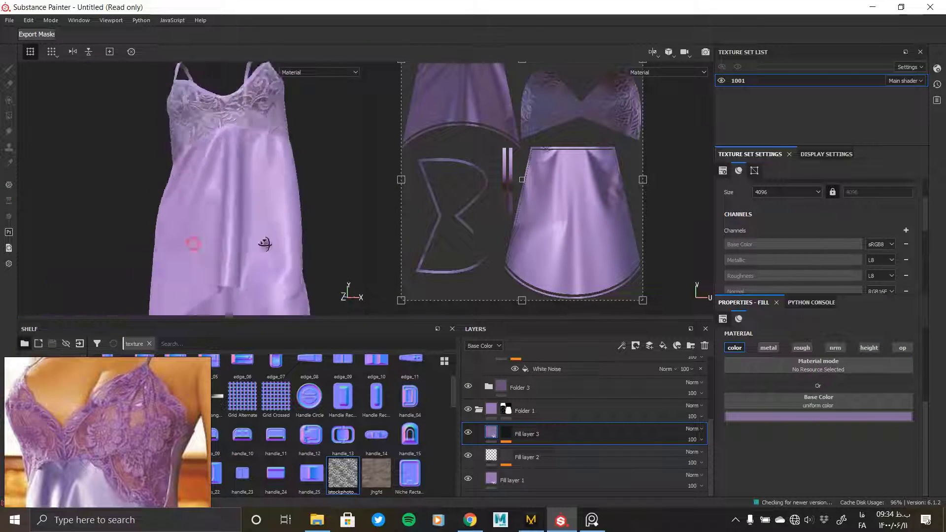
alt+drag(264, 245, 372, 204)
alt+drag(167, 232, 113, 249)
alt+middle_drag(114, 250, 283, 262)
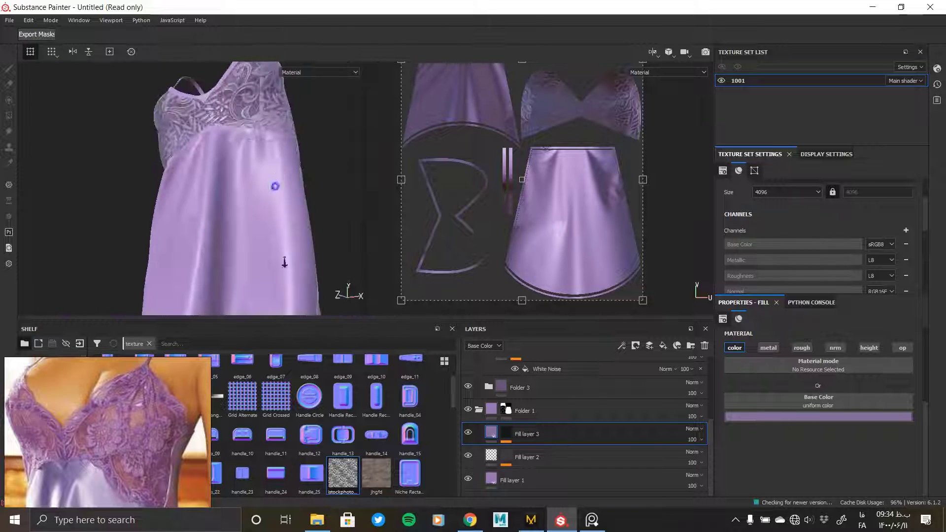
alt+right_drag(283, 262, 275, 190)
alt+drag(275, 191, 266, 215)
alt+right_drag(266, 215, 150, 228)
alt+middle_drag(150, 228, 178, 192)
- Add a fill layer above Fill layer 3 in Folder 1 and leave only its height channel enabled
right_click(535, 432)
click(691, 348)
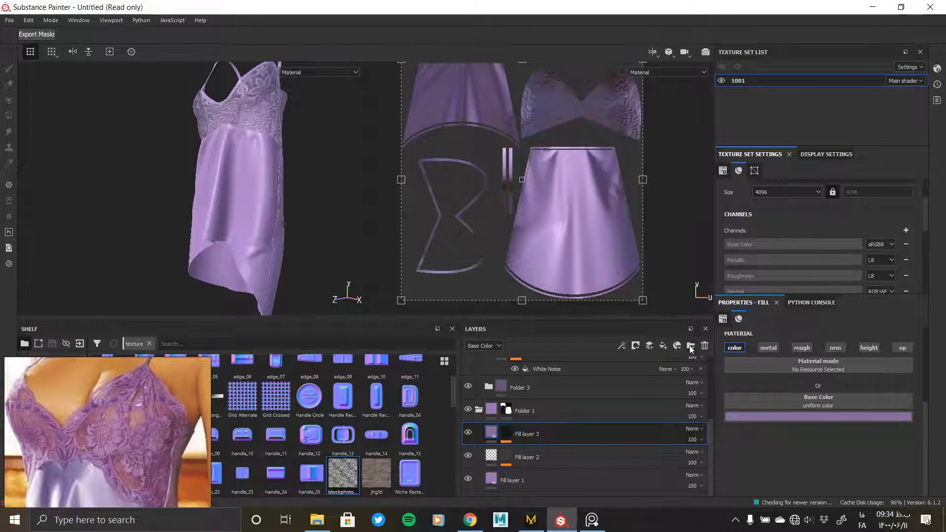
click(662, 346)
click(901, 348)
click(801, 347)
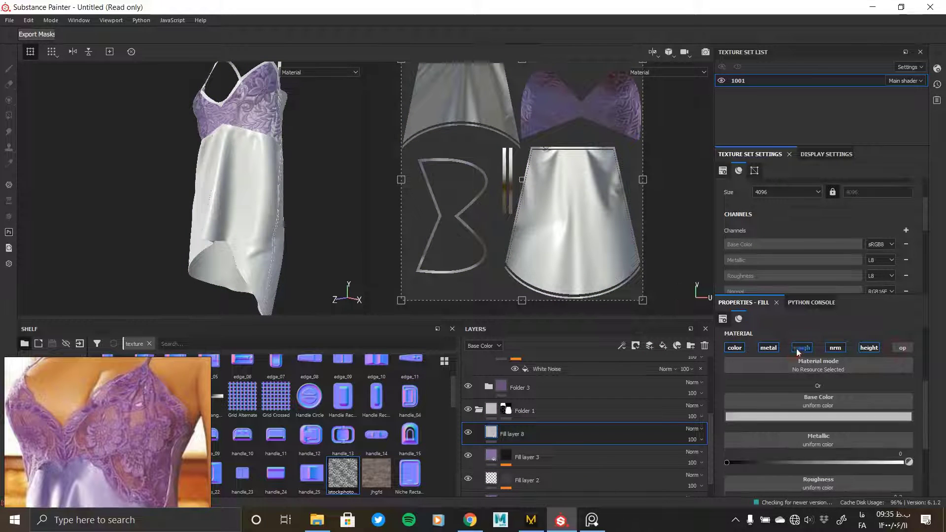
click(768, 348)
click(734, 348)
click(735, 348)
click(841, 347)
- Give Fill layer 8 a black mask with a Creases Soft fill and display the mask on the dress
right_click(516, 437)
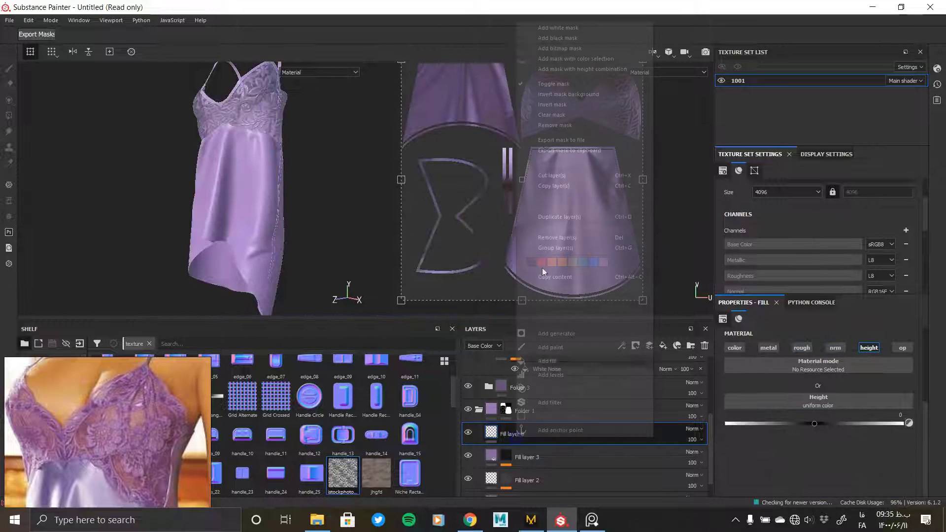
click(580, 38)
right_click(502, 428)
click(542, 351)
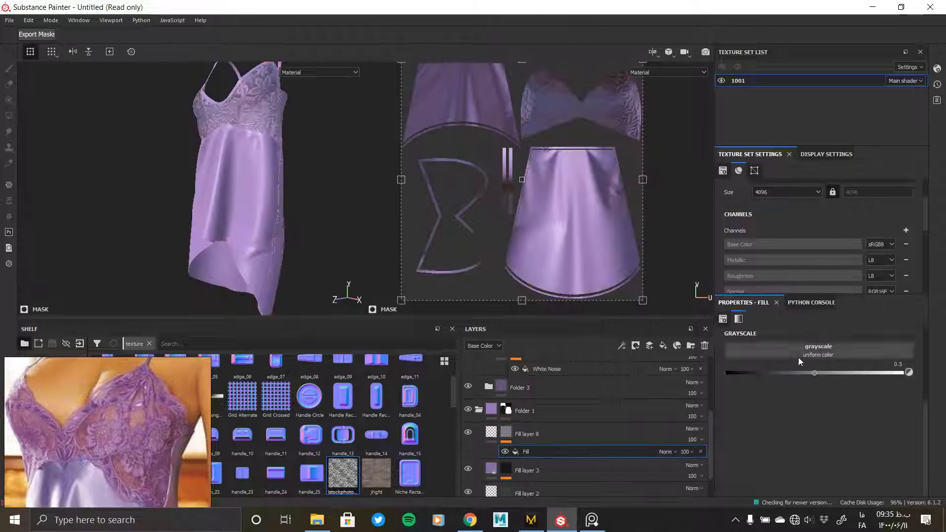
click(798, 350)
scroll(921, 432, down, 3)
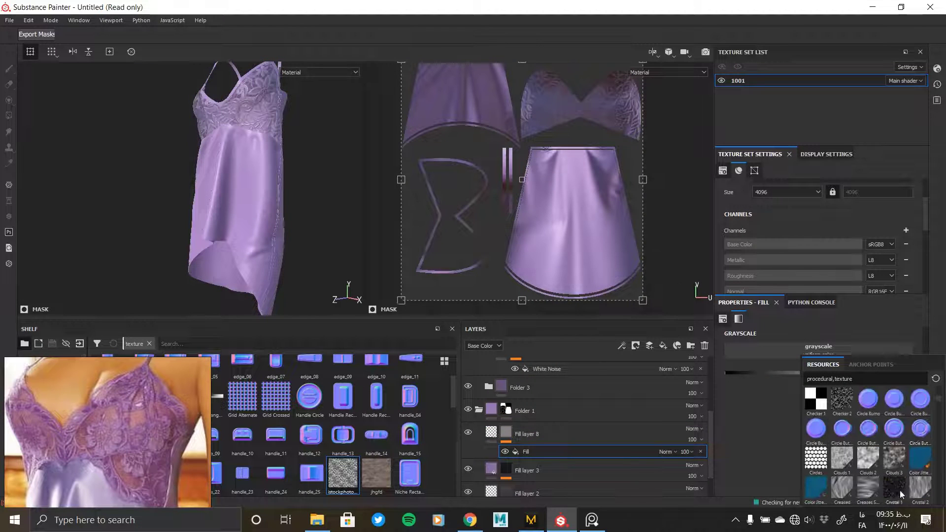
click(872, 487)
click(556, 453)
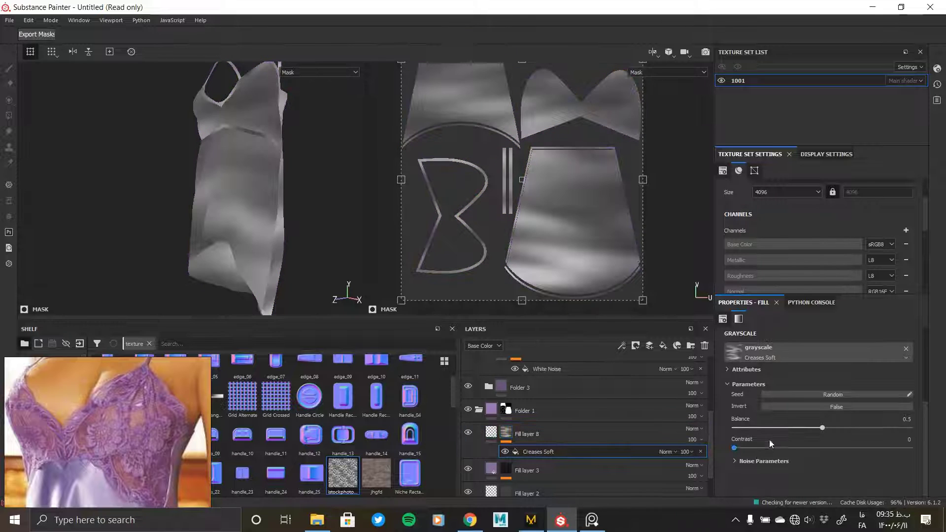
- Set the Creases Soft frequency to 40 and rotate the pattern so the creases run vertically along the skirt
drag(747, 494, 769, 495)
scroll(781, 488, down, 2)
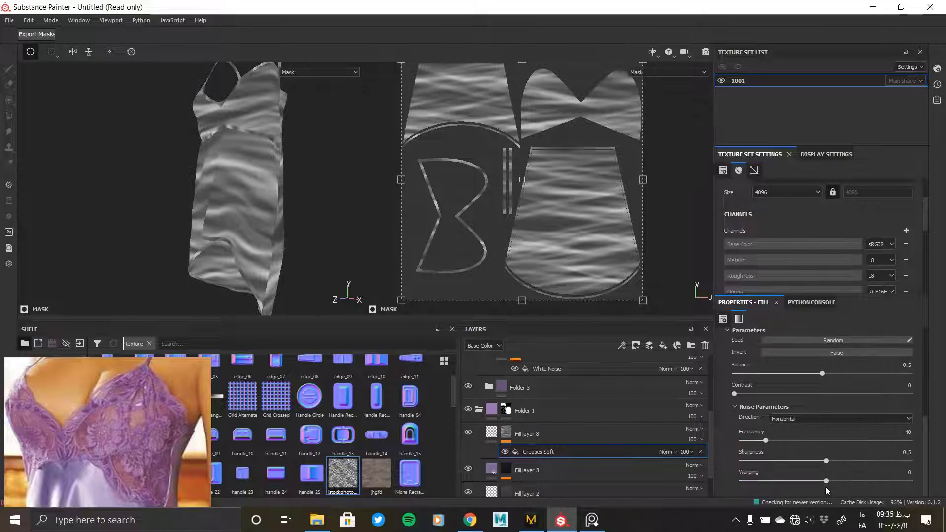
scroll(806, 387, up, 3)
scroll(806, 387, up, 2)
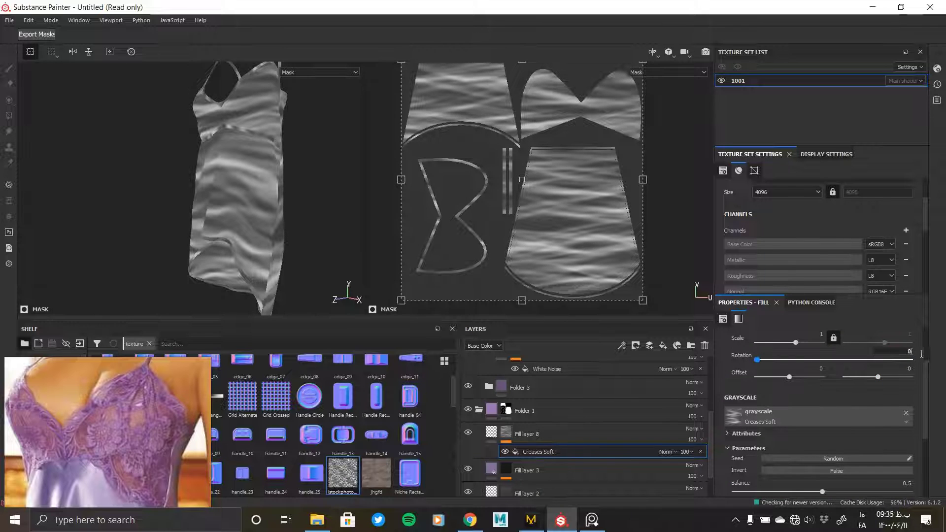
key(Return)
scroll(772, 475, down, 3)
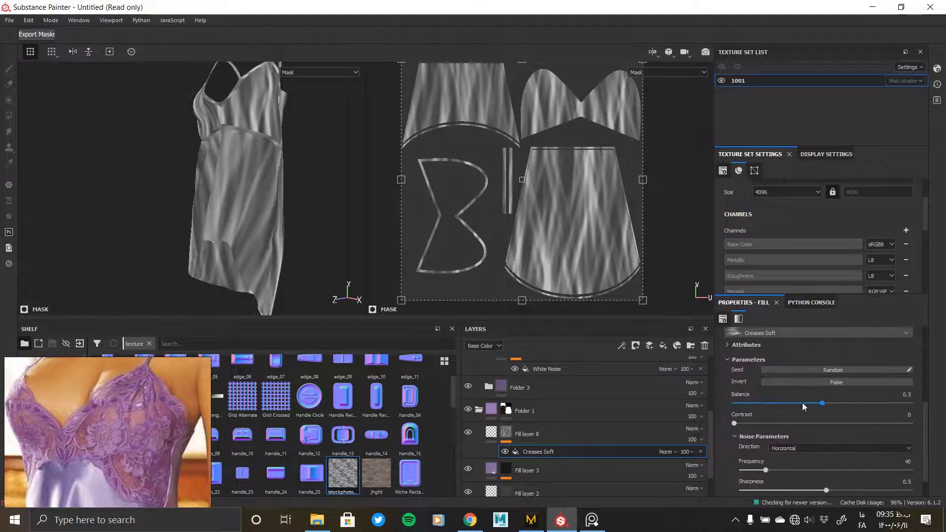
- Set the Creases Soft balance to 0.42 and frequency to 17, and adjust its sharpness
click(802, 403)
drag(804, 405, 810, 414)
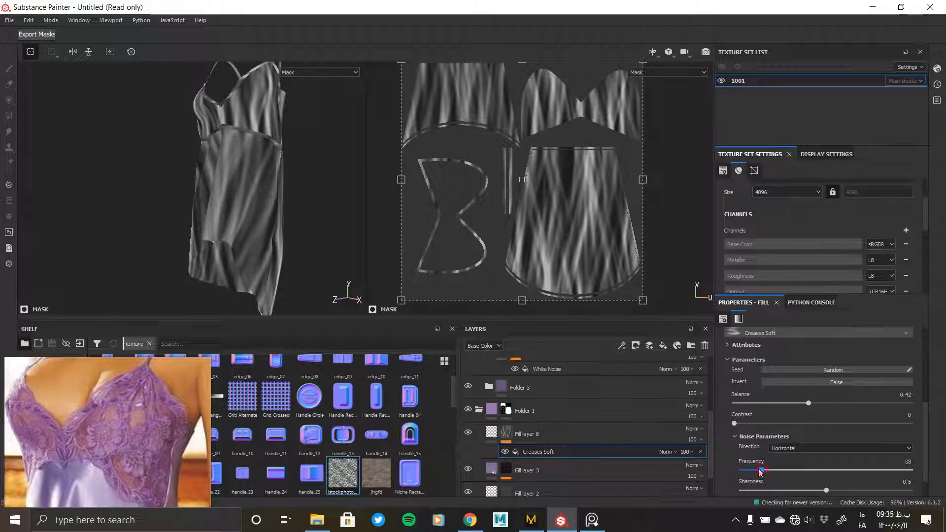
drag(761, 471, 752, 470)
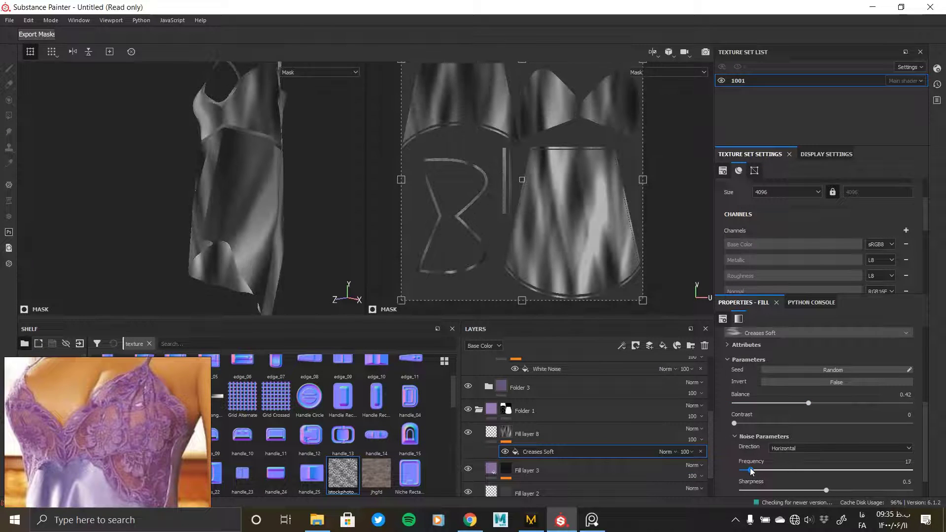
drag(802, 490, 819, 491)
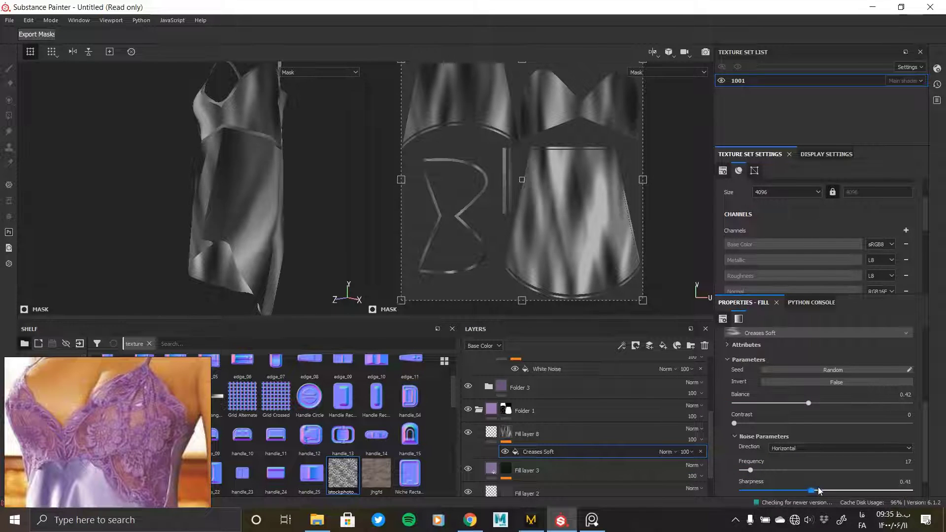
drag(890, 489, 844, 489)
- Adjust Fill layer 8's height and set its Creases Soft frequency to 15, checking the folds on the skirt
click(490, 433)
drag(862, 426, 784, 424)
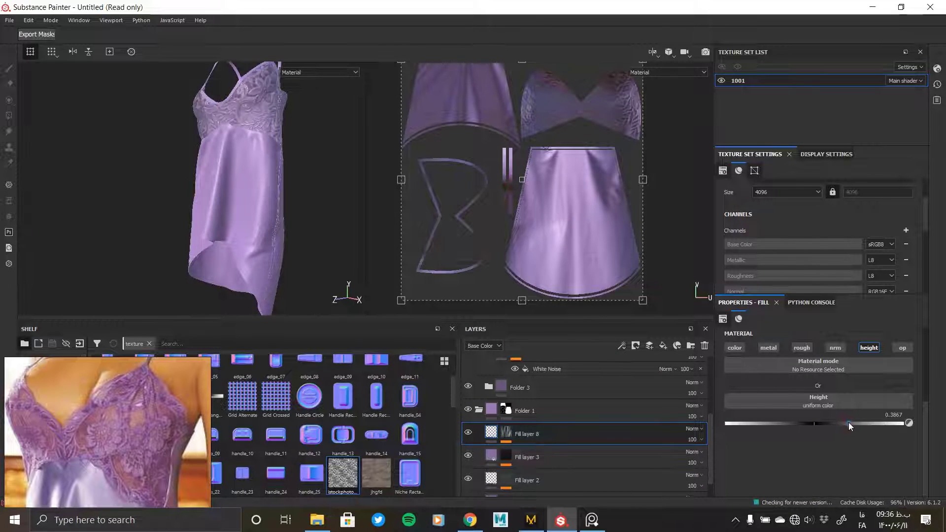
click(507, 434)
drag(826, 426, 912, 426)
drag(829, 427, 808, 427)
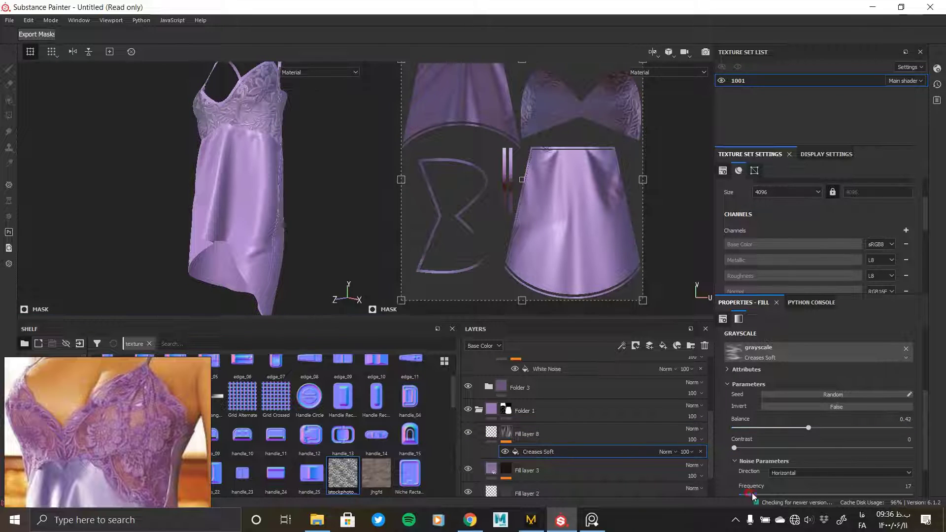
drag(754, 495, 744, 495)
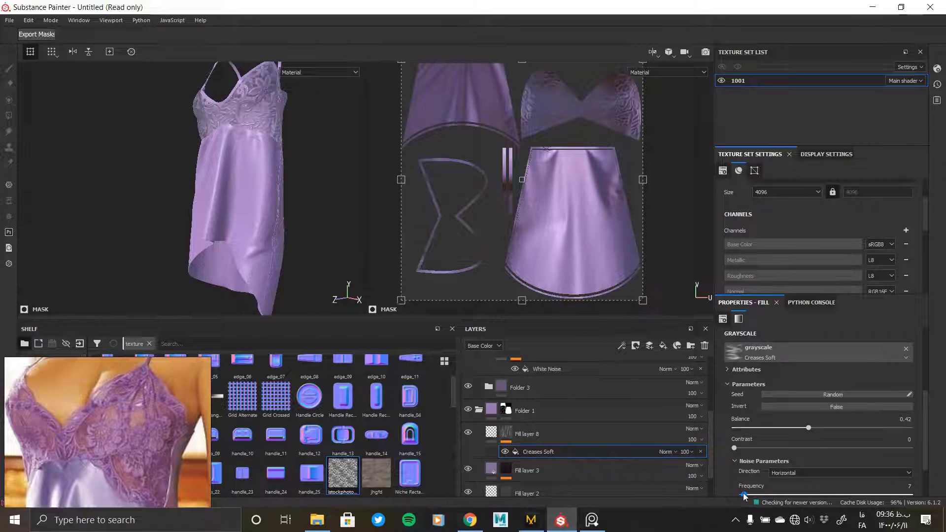
scroll(265, 276, up, 4)
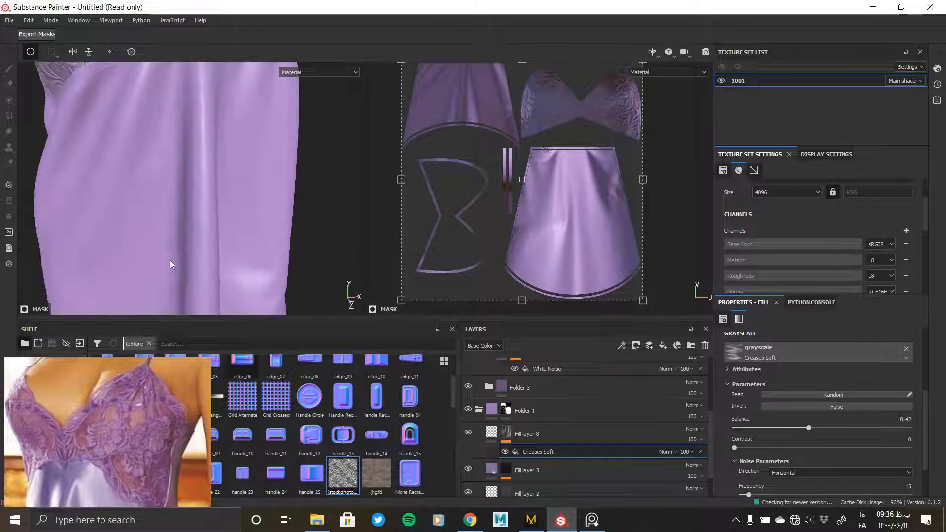
alt+drag(171, 264, 327, 181)
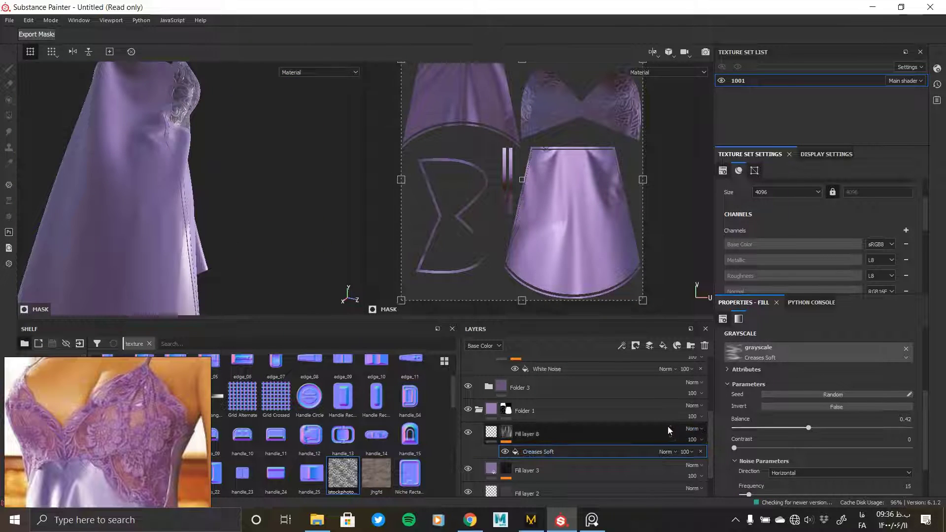
- Delete Fill layer 8 with its creases mask from Folder 1
click(667, 427)
click(705, 345)
- Examine the whole dress from all sides, including the bodice, straps and satin skirt
alt+drag(225, 231, 319, 211)
scroll(276, 260, down, 5)
scroll(282, 212, up, 7)
alt+right_drag(319, 211, 2, 202)
alt+drag(207, 207, 237, 345)
scroll(161, 182, up, 5)
alt+middle_drag(160, 182, 157, 284)
alt+right_drag(158, 284, 48, 222)
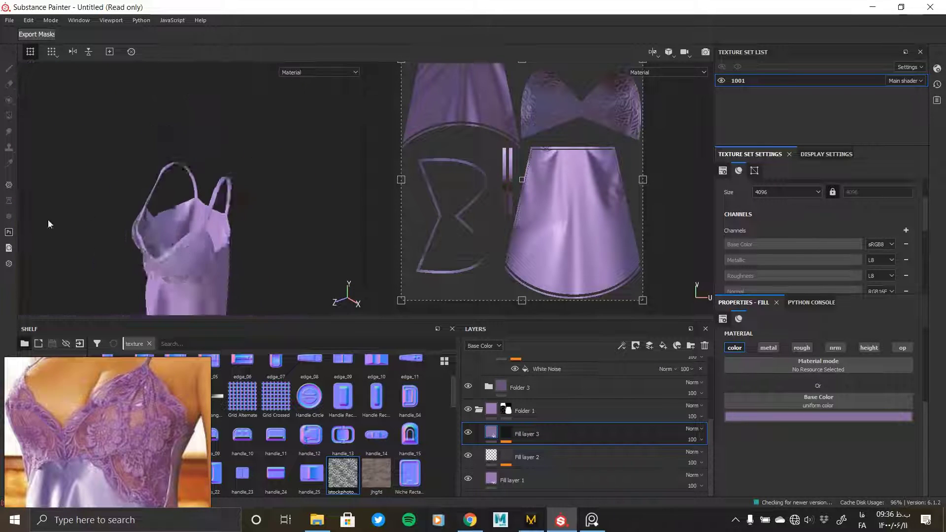
alt+drag(48, 221, 279, 184)
alt+right_drag(279, 183, 167, 188)
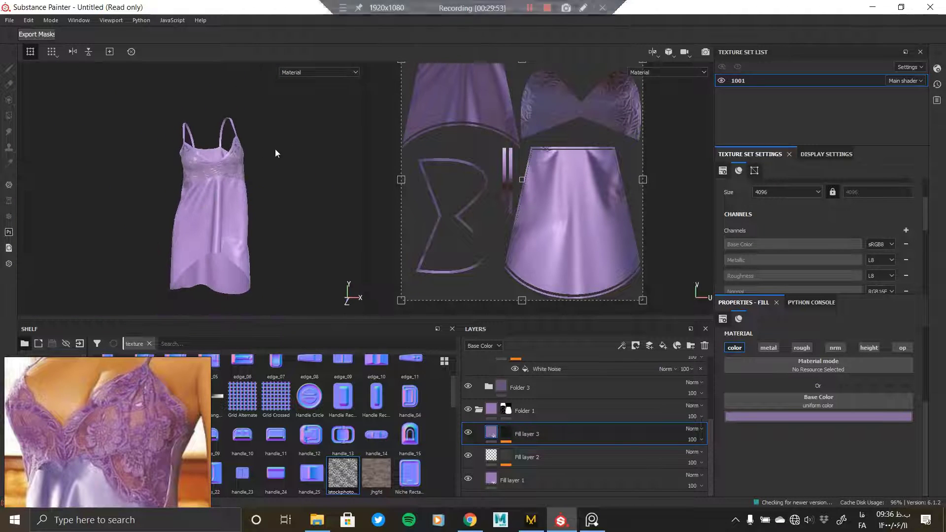
- Save the project as an spp file in the Babydoll folder
key(ctrl+s)
double_click(166, 118)
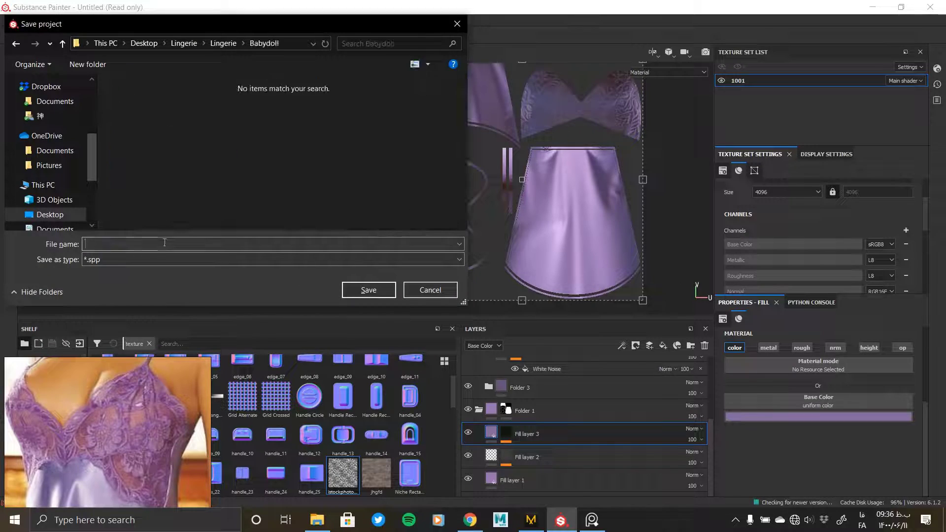
key(Escape)
mouse_move(345, 7)
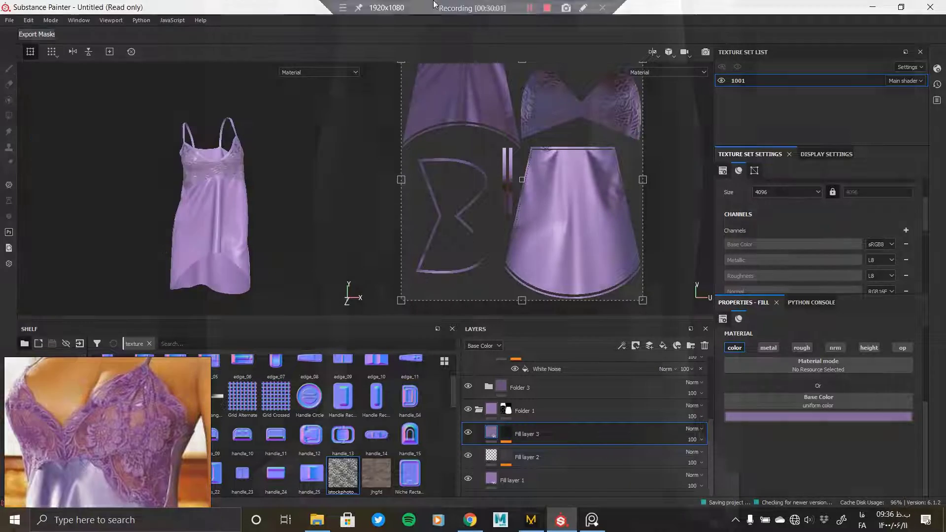